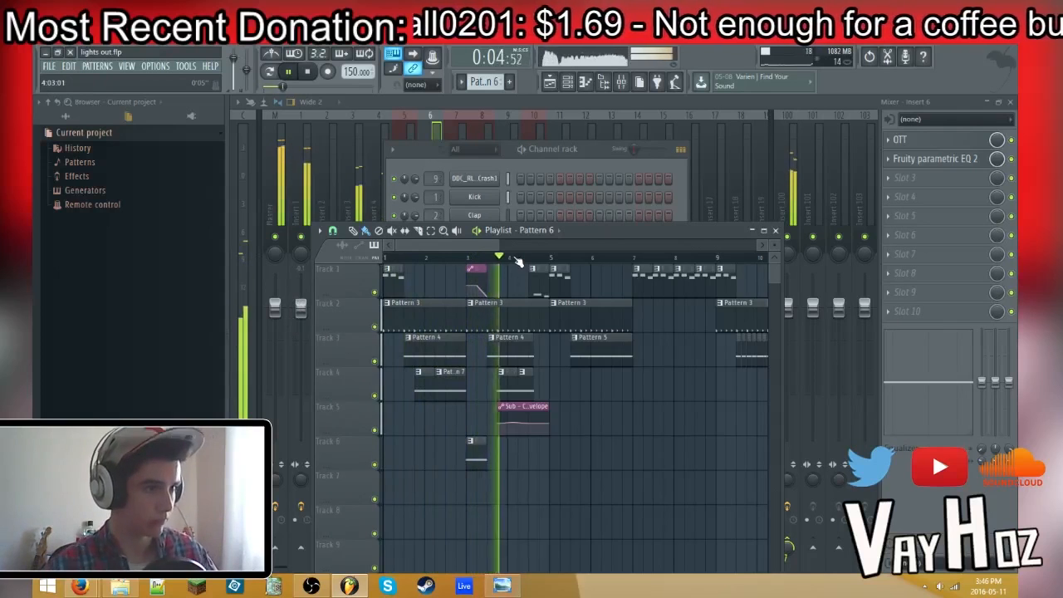
Step: Play back the playlist arrangement from bar 9 to hear the second section, stopping playback when done
{"action": "key", "text": "space"}
{"action": "left_click_drag", "start_coordinate": [475, 246], "coordinate": [508, 247]}
{"action": "left_click", "coordinate": [535, 259]}
{"action": "key", "text": "space"}
{"action": "scroll", "coordinate": [562, 262], "scroll_direction": "up", "scroll_amount": 2}
{"action": "scroll", "coordinate": [562, 264], "scroll_direction": "up", "scroll_amount": 2}
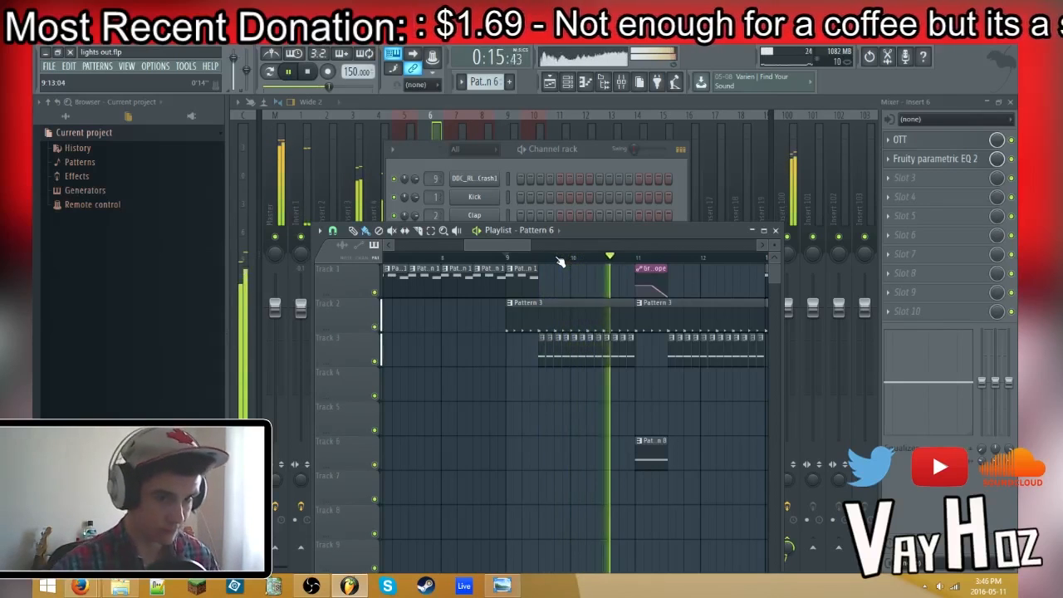
{"action": "scroll", "coordinate": [565, 259], "scroll_direction": "down", "scroll_amount": 2}
{"action": "scroll", "coordinate": [571, 248], "scroll_direction": "down", "scroll_amount": 3}
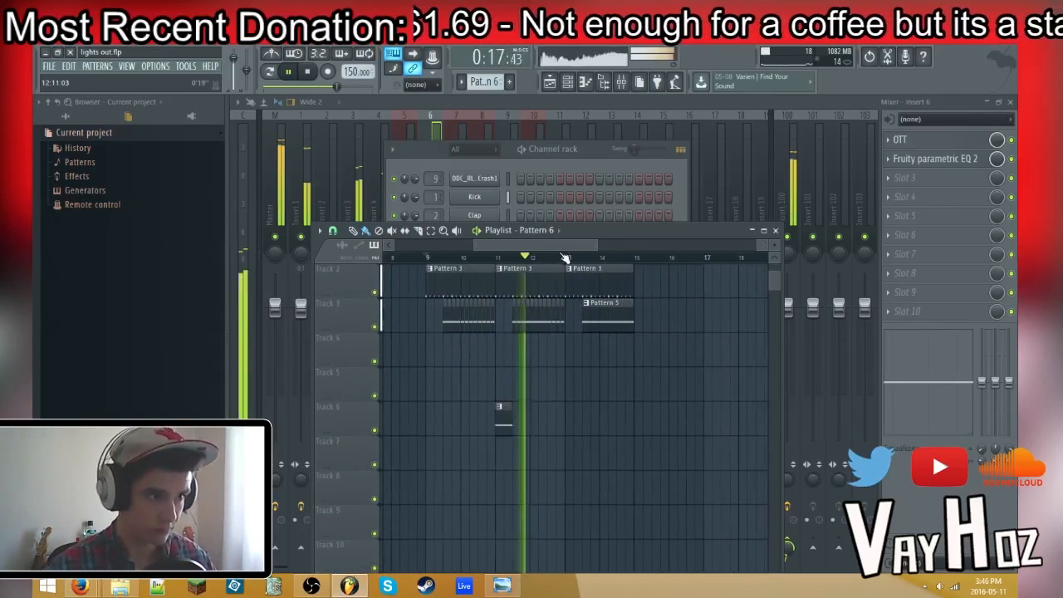
{"action": "key", "text": "space"}
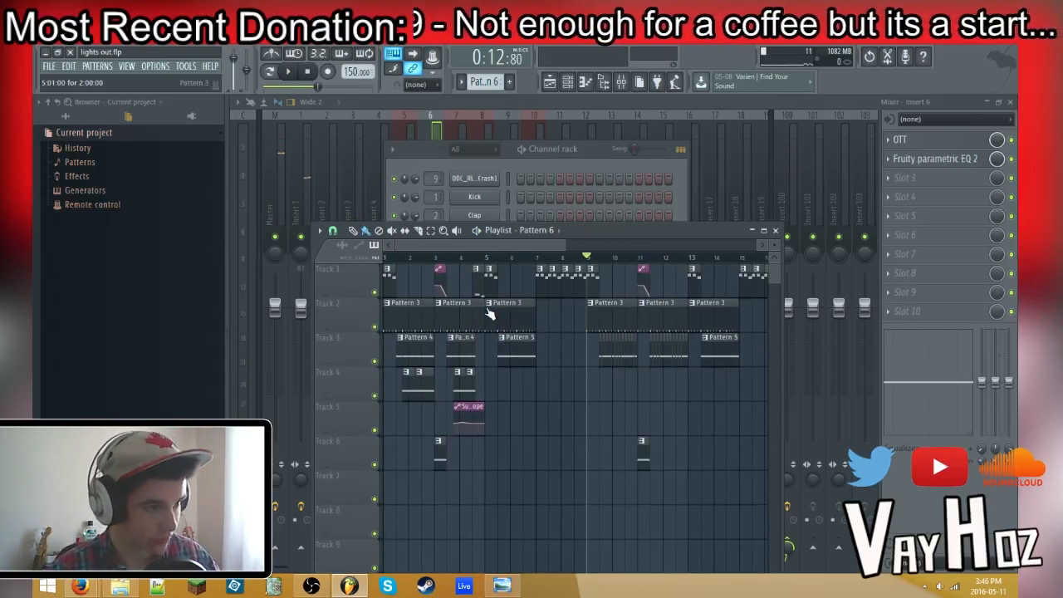
Step: Solo Track 1 in the playlist and briefly play it from the start of the song
{"action": "left_click", "coordinate": [386, 258]}
{"action": "scroll", "coordinate": [387, 259], "scroll_direction": "up", "scroll_amount": 2}
{"action": "right_click", "coordinate": [375, 293]}
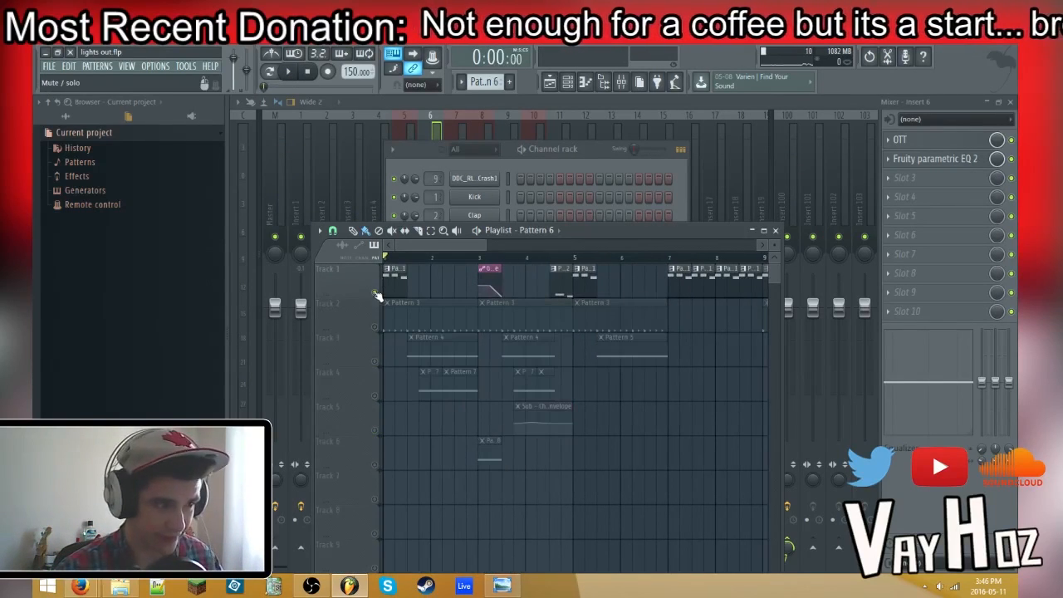
{"action": "key", "text": "space"}
{"action": "key", "text": "space"}
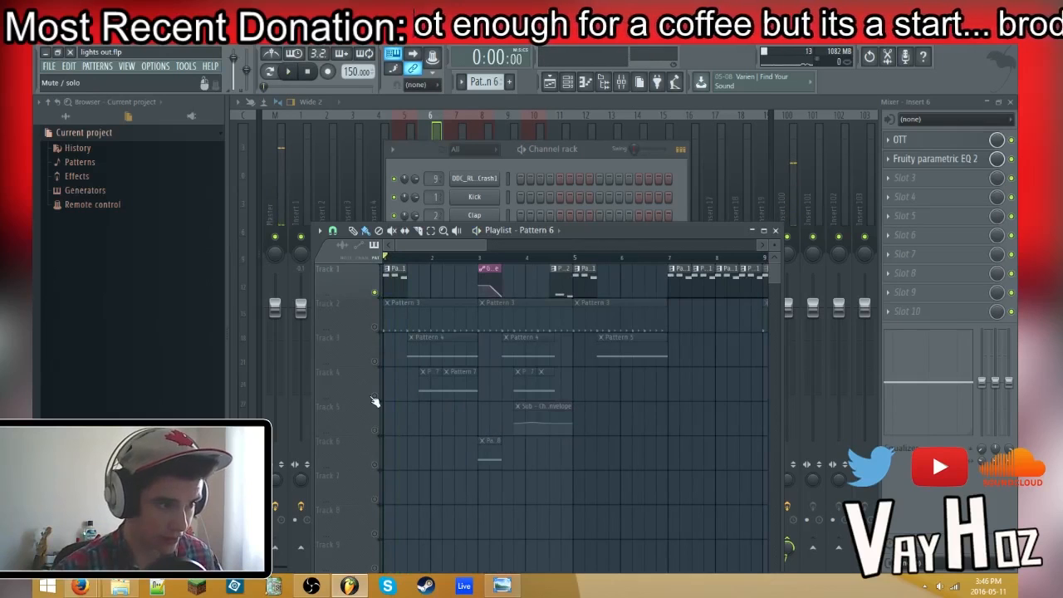
Step: Solo Track 4 together with Track 3 and play them from the first Pattern 5 clip
{"action": "right_click", "coordinate": [375, 397]}
{"action": "left_click", "coordinate": [375, 362]}
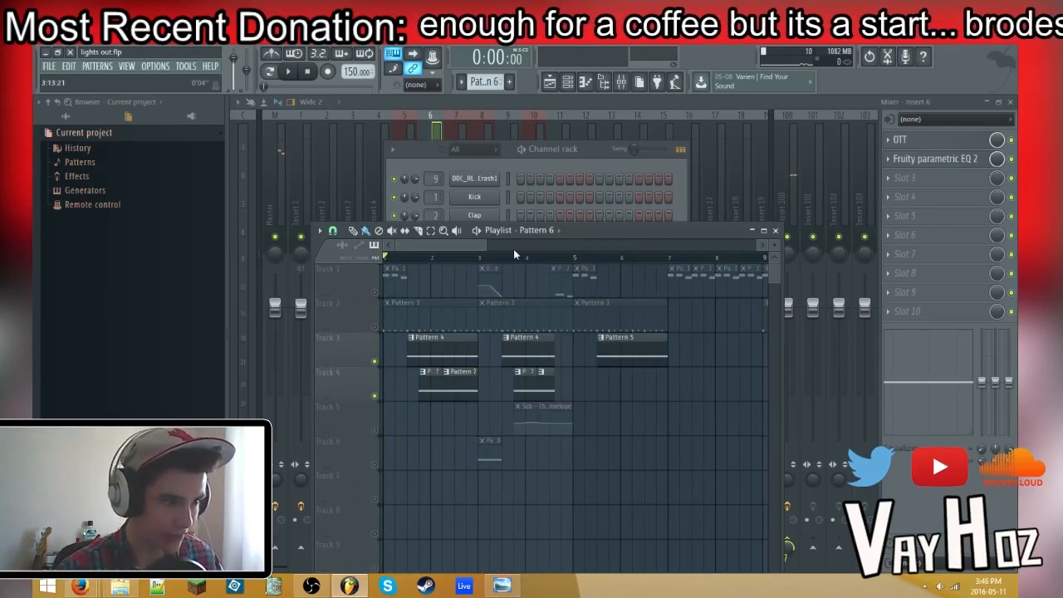
{"action": "left_click", "coordinate": [605, 258]}
{"action": "key", "text": "space"}
{"action": "scroll", "coordinate": [620, 257], "scroll_direction": "down", "scroll_amount": 2}
{"action": "scroll", "coordinate": [622, 246], "scroll_direction": "down", "scroll_amount": 4}
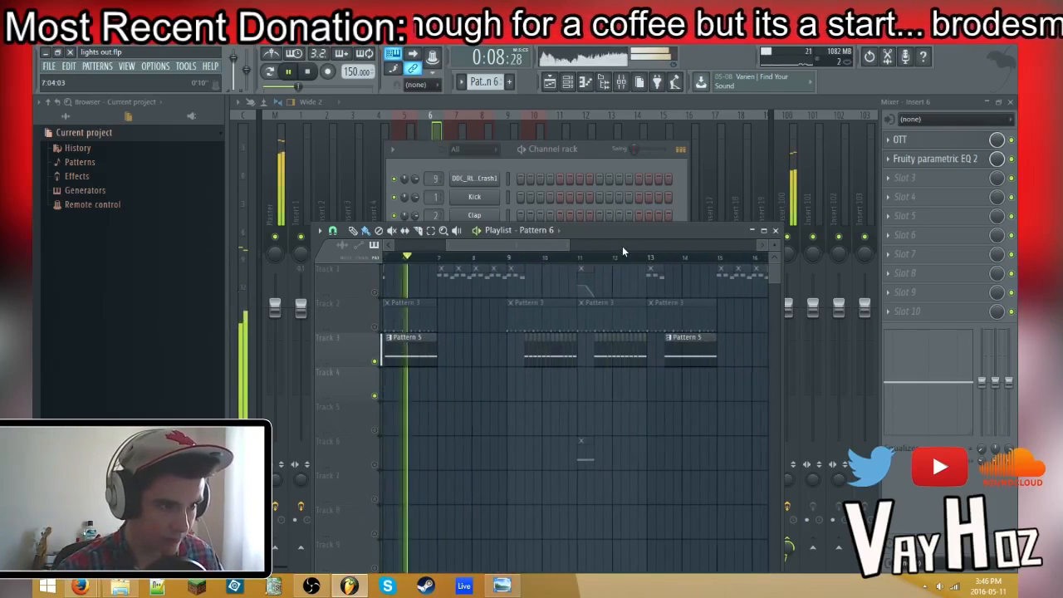
Step: Play the short repeated Track 3 clips just after bar 9, then stop playback
{"action": "key", "text": "space"}
{"action": "left_click", "coordinate": [537, 260]}
{"action": "scroll", "coordinate": [537, 262], "scroll_direction": "up", "scroll_amount": 3}
{"action": "key", "text": "space"}
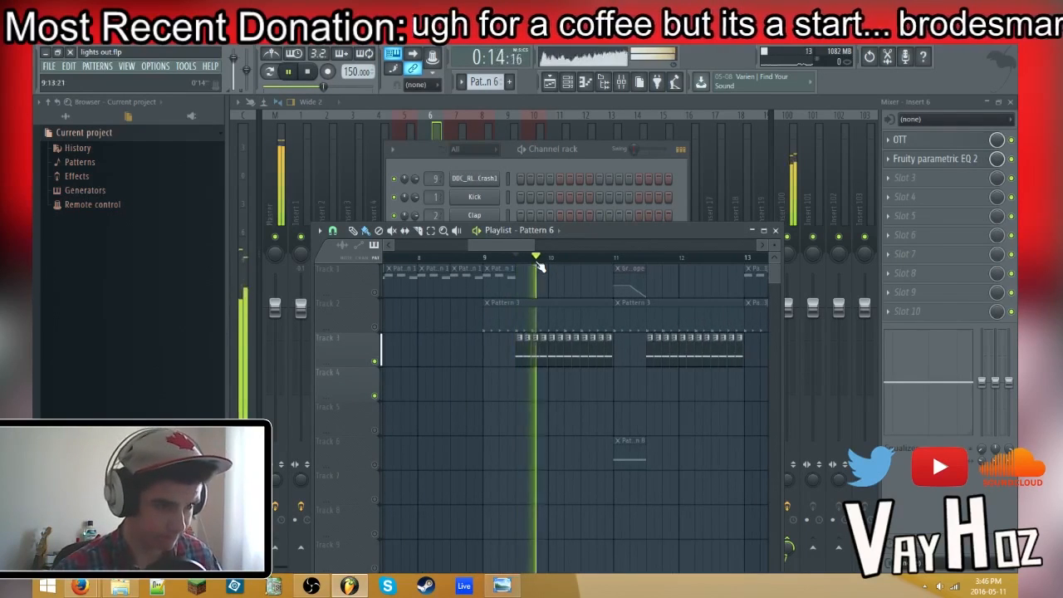
{"action": "key", "text": "space"}
Step: Return the playhead to the song start and enable all playlist tracks again
{"action": "scroll", "coordinate": [573, 249], "scroll_direction": "down", "scroll_amount": 2}
{"action": "scroll", "coordinate": [572, 250], "scroll_direction": "down", "scroll_amount": 2}
{"action": "left_click", "coordinate": [384, 256]}
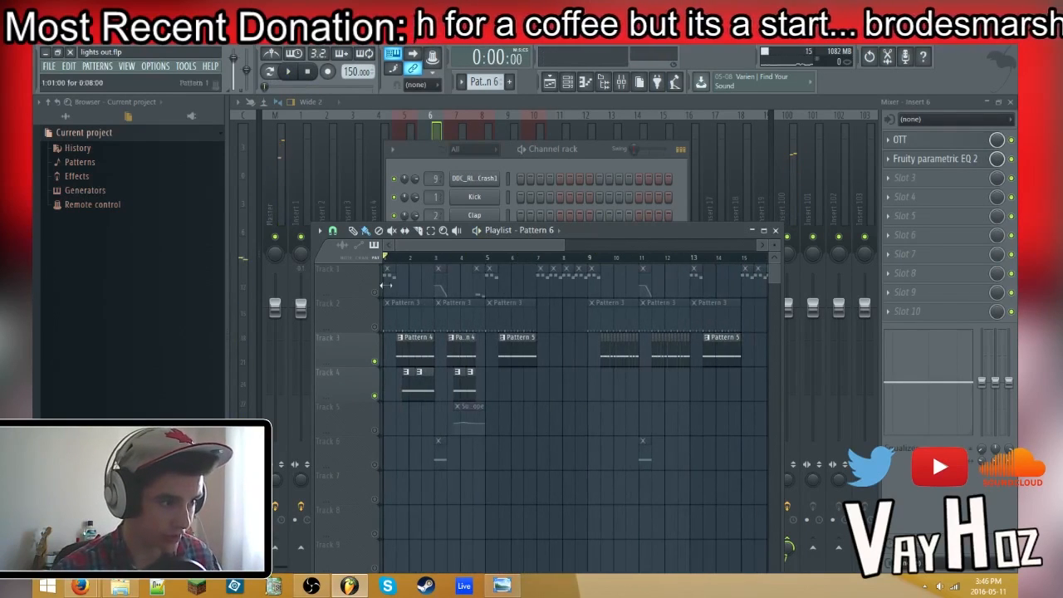
{"action": "right_click", "coordinate": [375, 293]}
{"action": "right_click", "coordinate": [375, 293]}
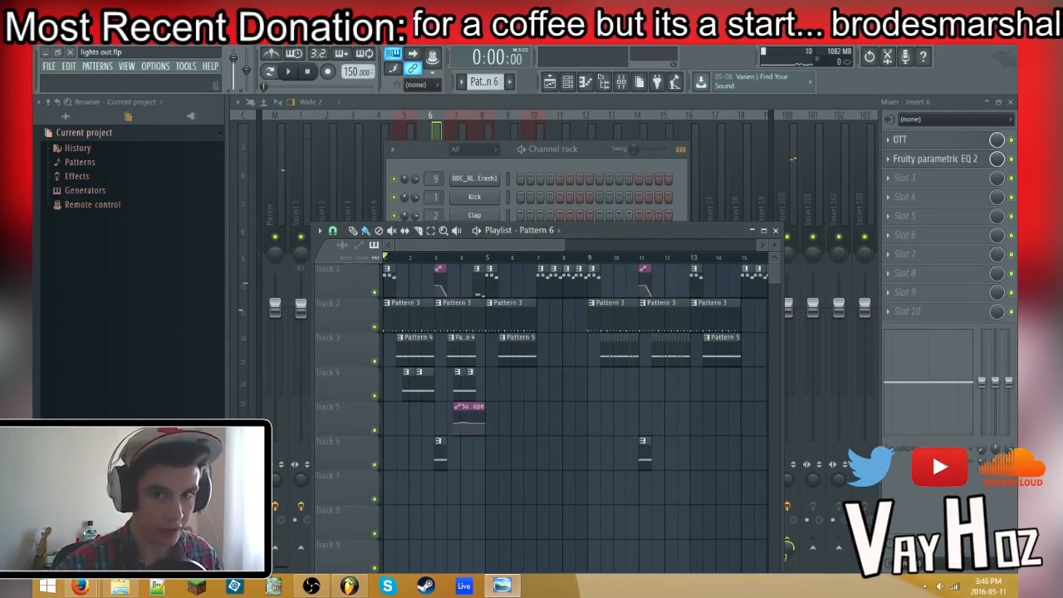
Step: Read the oscillator, filter and effect notes in the "other bass" image, then close the image viewer
{"action": "left_click_drag", "start_coordinate": [1062, 133], "coordinate": [598, 103]}
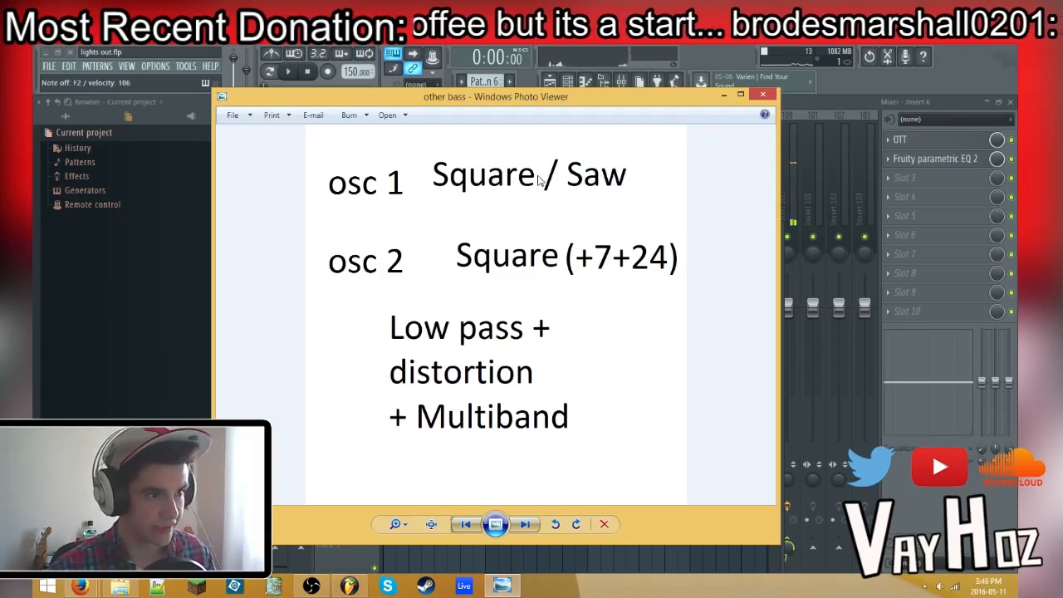
{"action": "scroll", "coordinate": [489, 189], "scroll_direction": "up", "scroll_amount": 1}
{"action": "scroll", "coordinate": [488, 189], "scroll_direction": "down", "scroll_amount": 1}
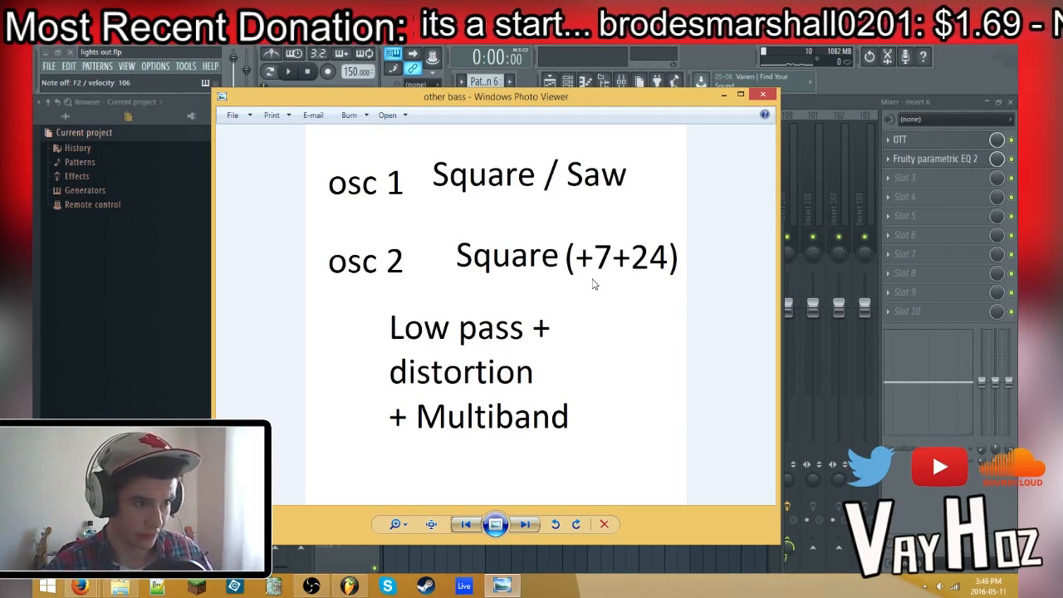
{"action": "left_click", "coordinate": [762, 94]}
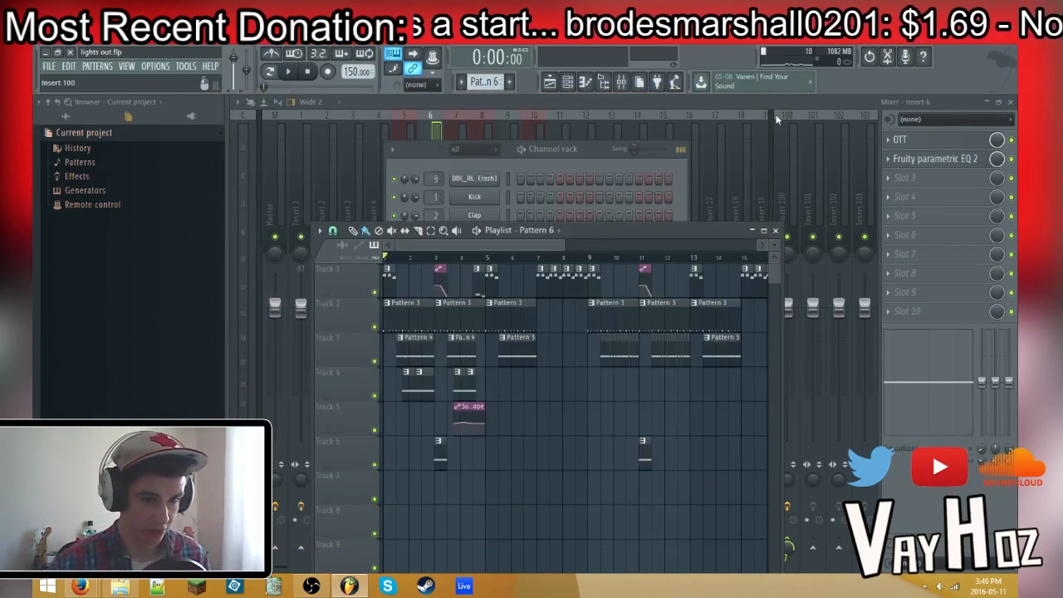
Step: Try to reopen the "other bass" image from the Lights out folder, then close the folder and viewer windows
{"action": "left_click", "coordinate": [120, 586]}
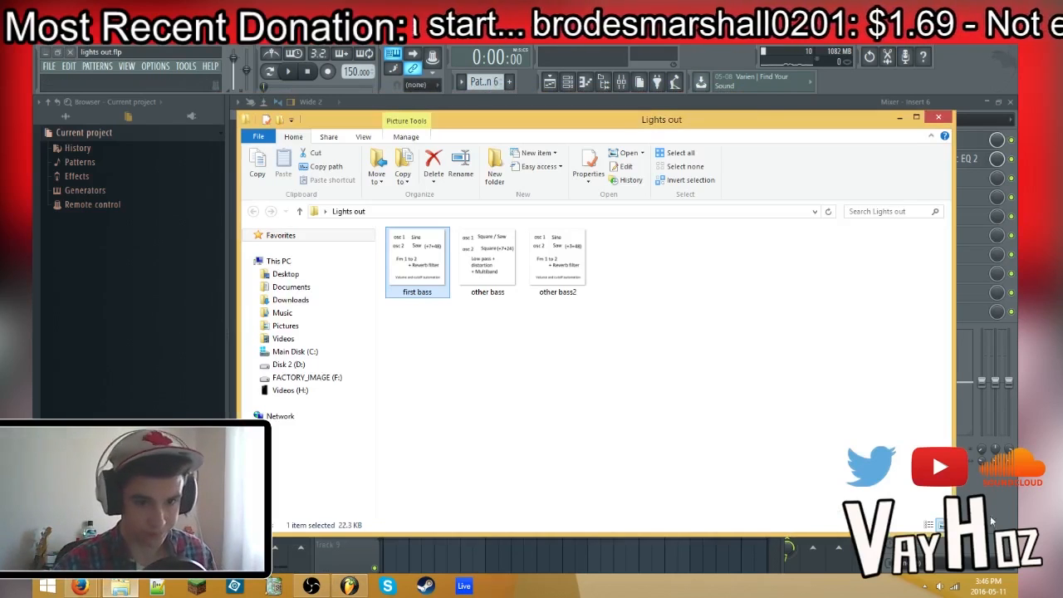
{"action": "double_click", "coordinate": [497, 279]}
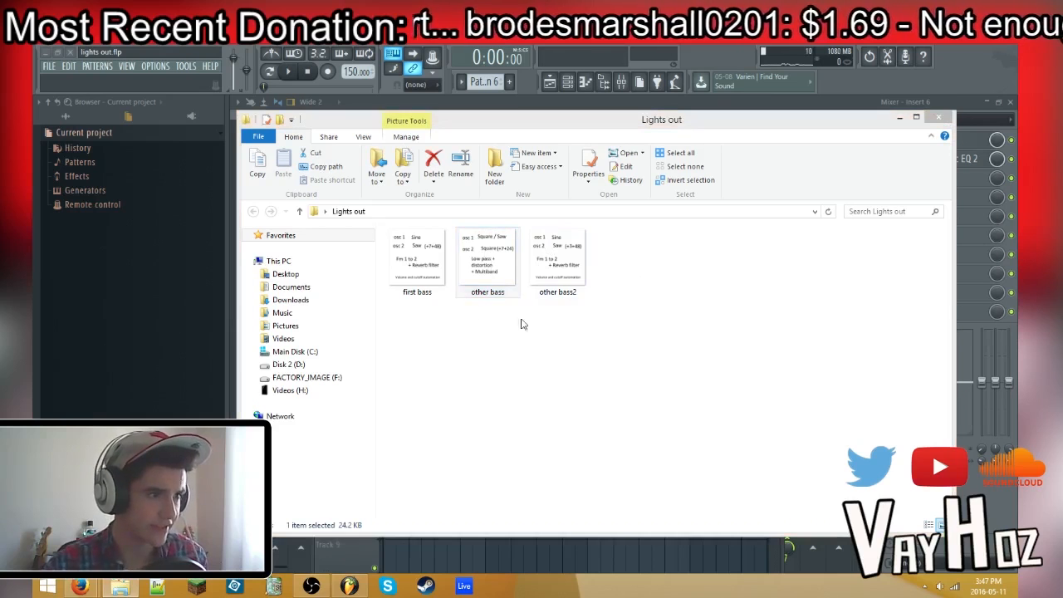
{"action": "left_click", "coordinate": [938, 117]}
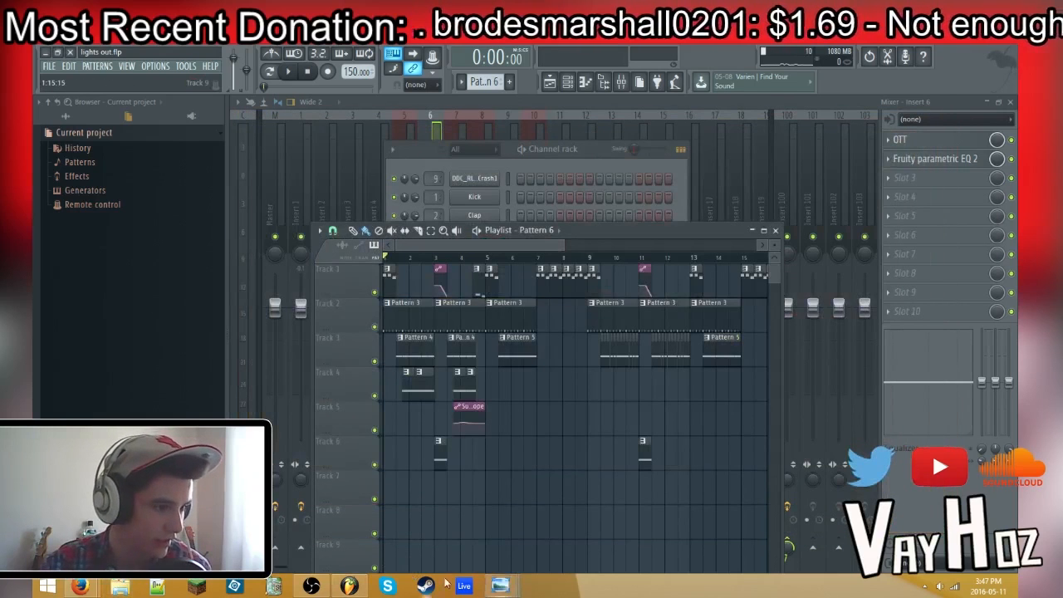
{"action": "left_click", "coordinate": [499, 586]}
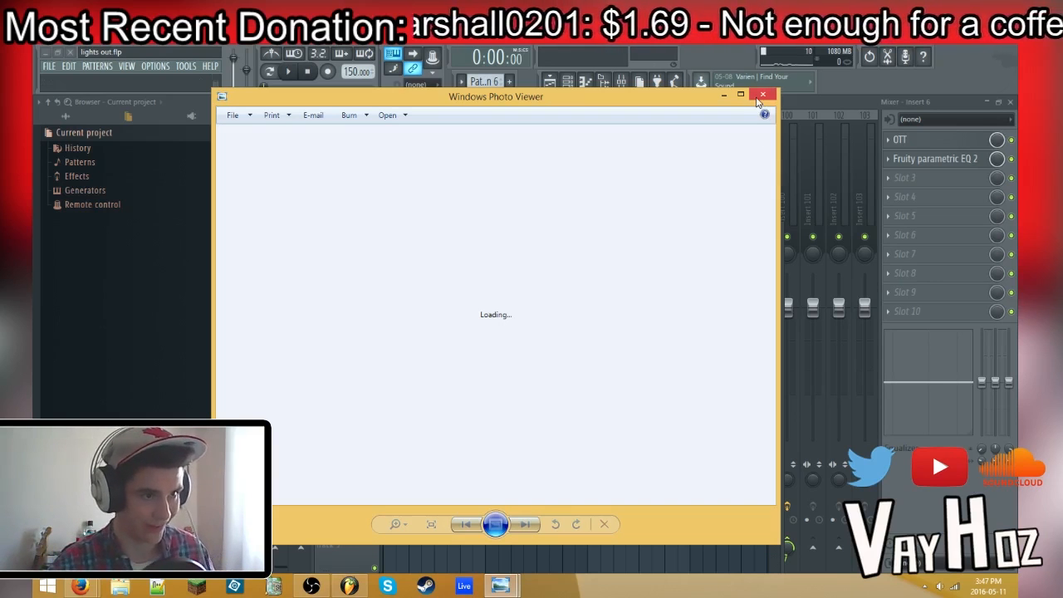
{"action": "left_click", "coordinate": [763, 93]}
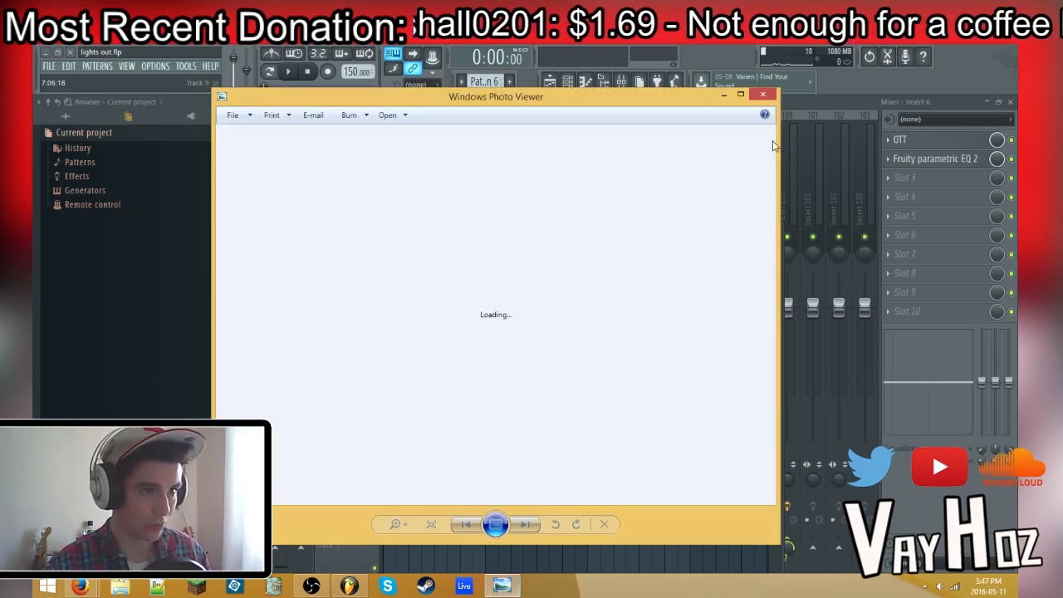
{"action": "left_click", "coordinate": [765, 98]}
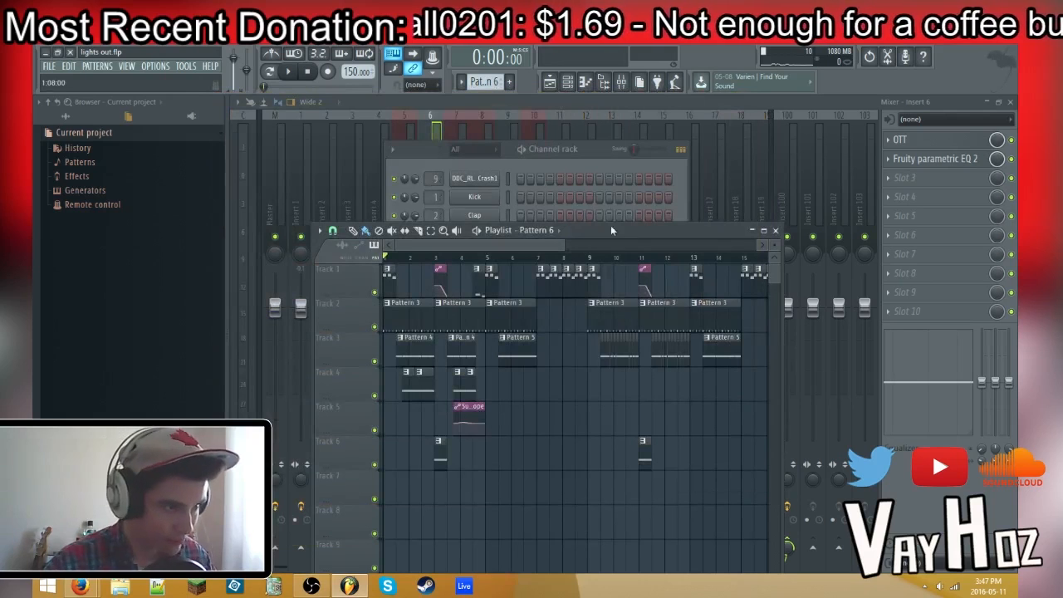
Step: Open the Massive synth of the Bass channel from the channel rack
{"action": "left_click", "coordinate": [568, 158]}
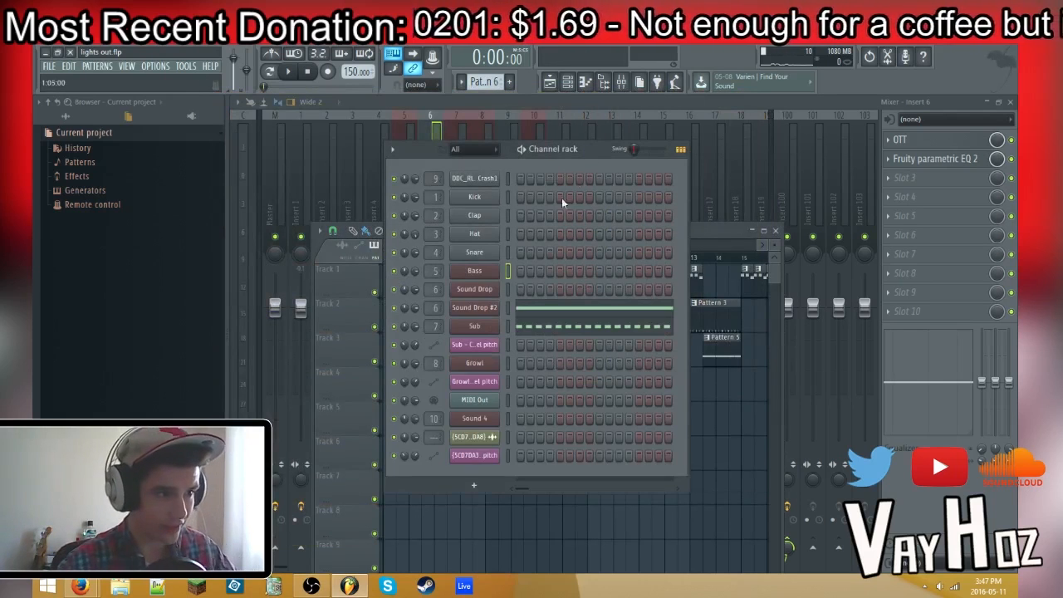
{"action": "left_click", "coordinate": [486, 274]}
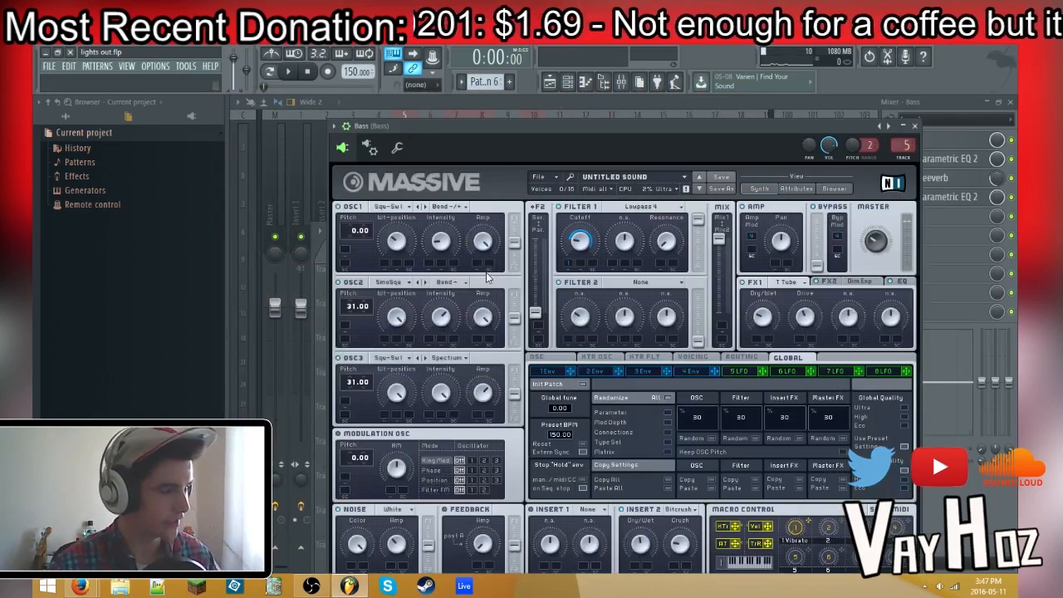
{"action": "left_click", "coordinate": [734, 101]}
{"action": "left_click", "coordinate": [405, 506]}
{"action": "key", "text": "F6"}
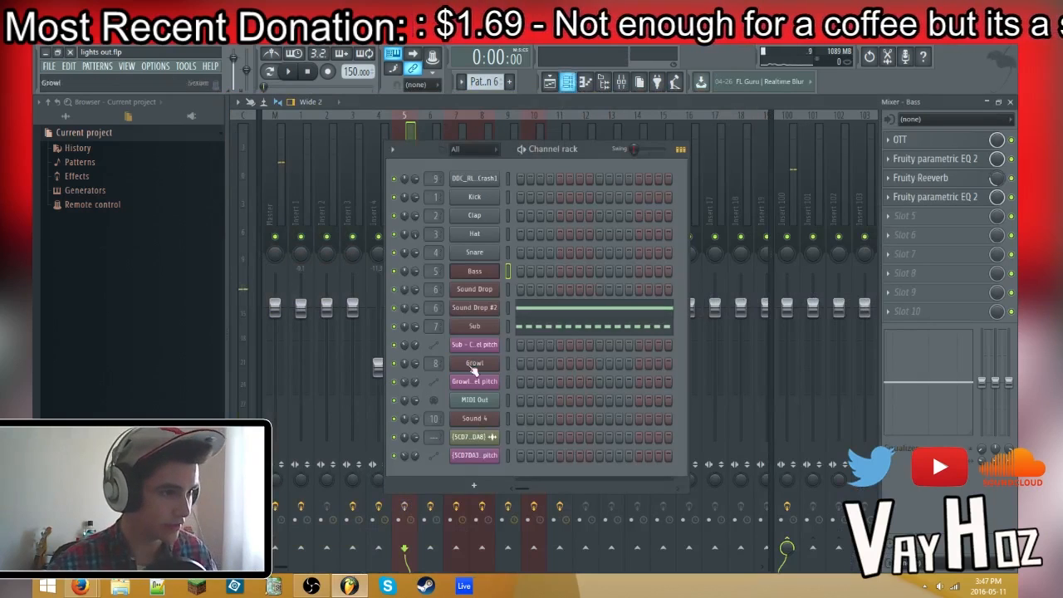
{"action": "left_click", "coordinate": [492, 274]}
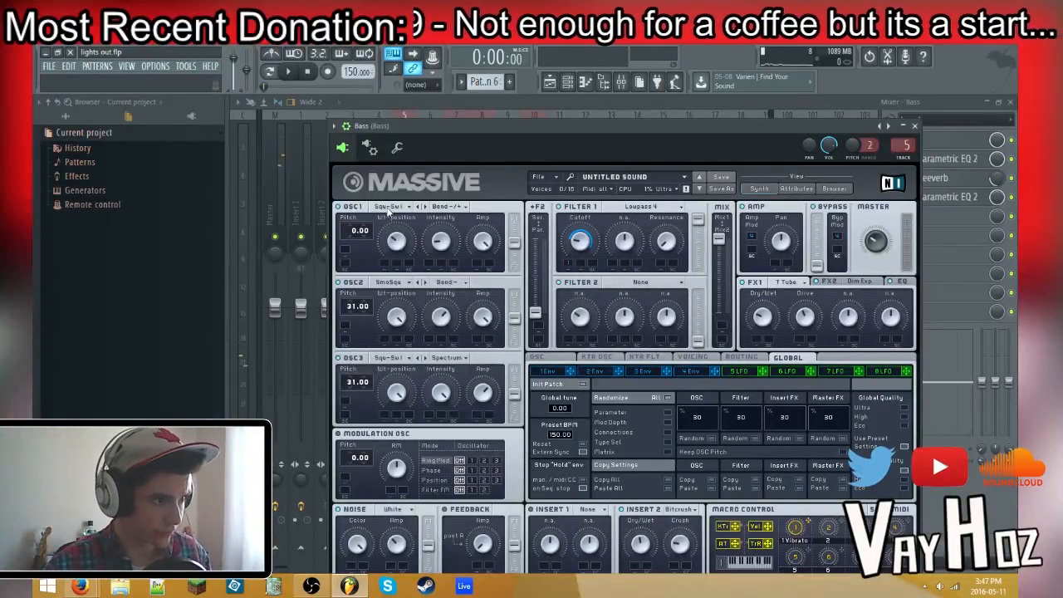
Step: Choose the Square-Saw I wavetable for OSC1 and set its mode to Bend -/+
{"action": "left_click", "coordinate": [541, 176]}
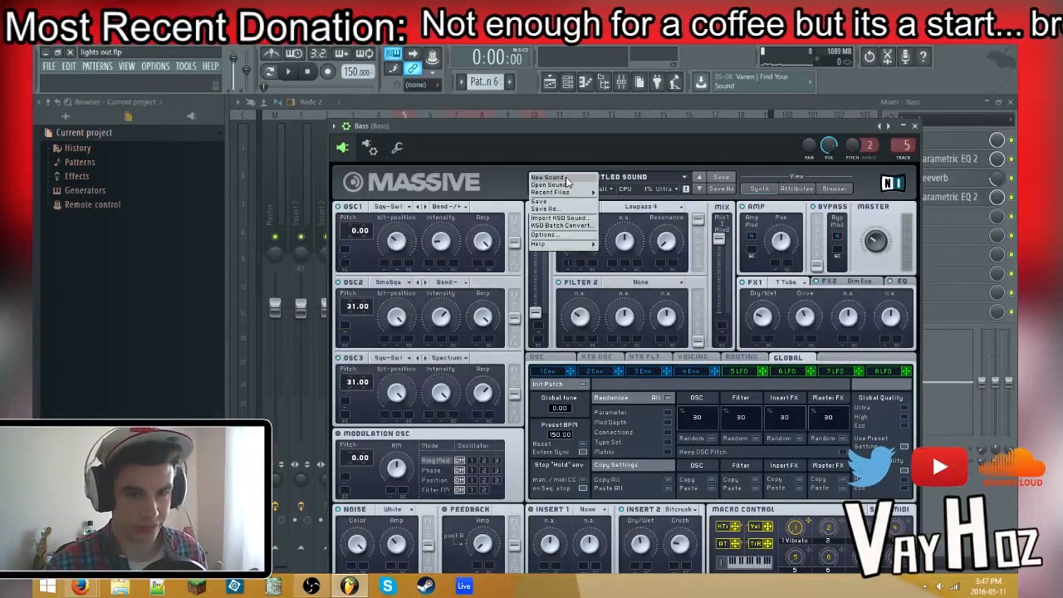
{"action": "left_click", "coordinate": [390, 206]}
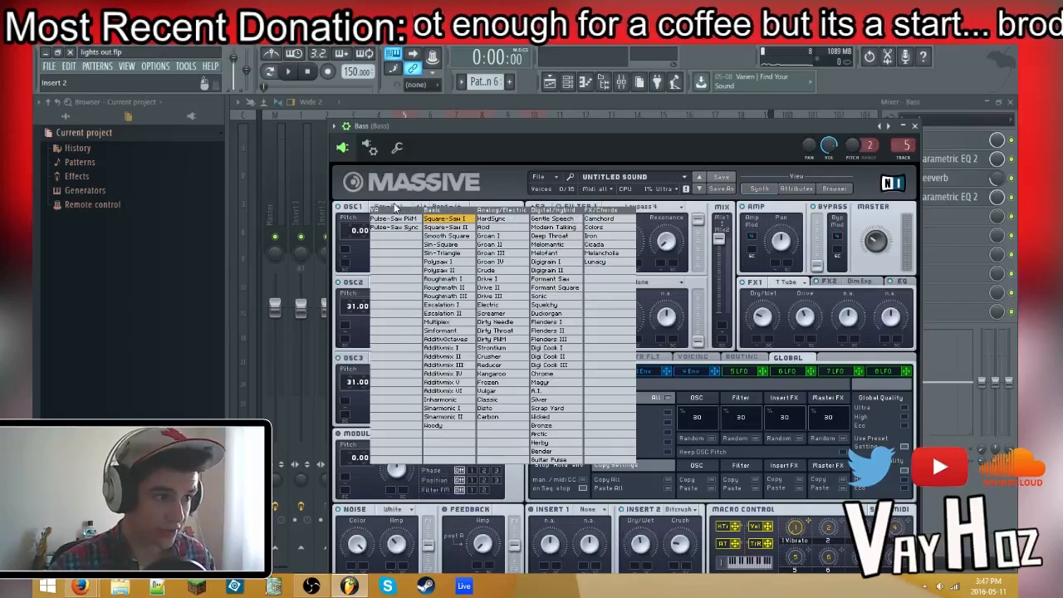
{"action": "left_click", "coordinate": [453, 220]}
{"action": "left_click", "coordinate": [399, 208]}
{"action": "left_click", "coordinate": [444, 218]}
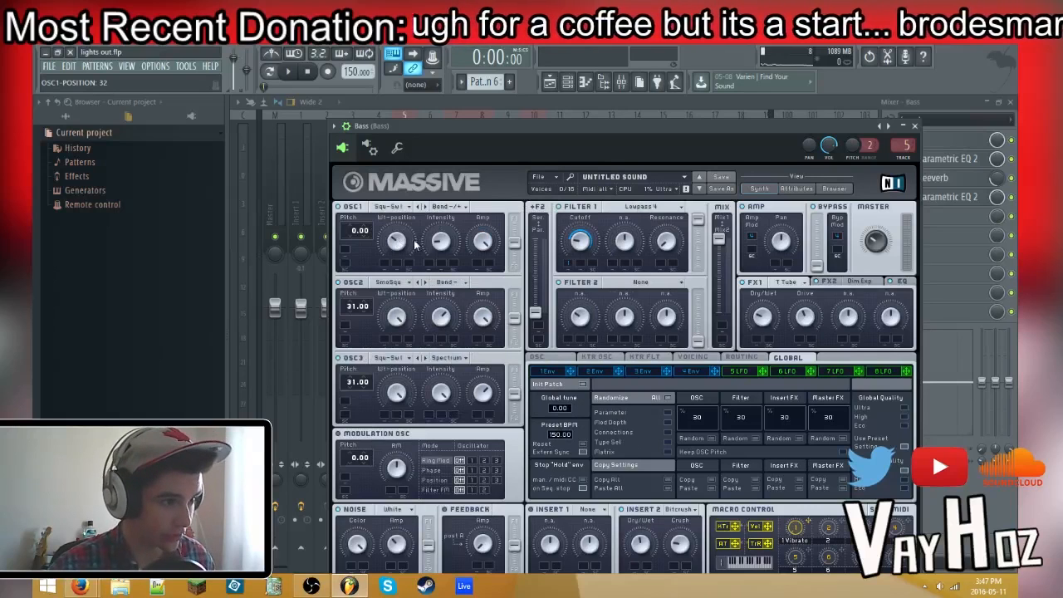
{"action": "left_click", "coordinate": [449, 208]}
{"action": "left_click", "coordinate": [450, 220]}
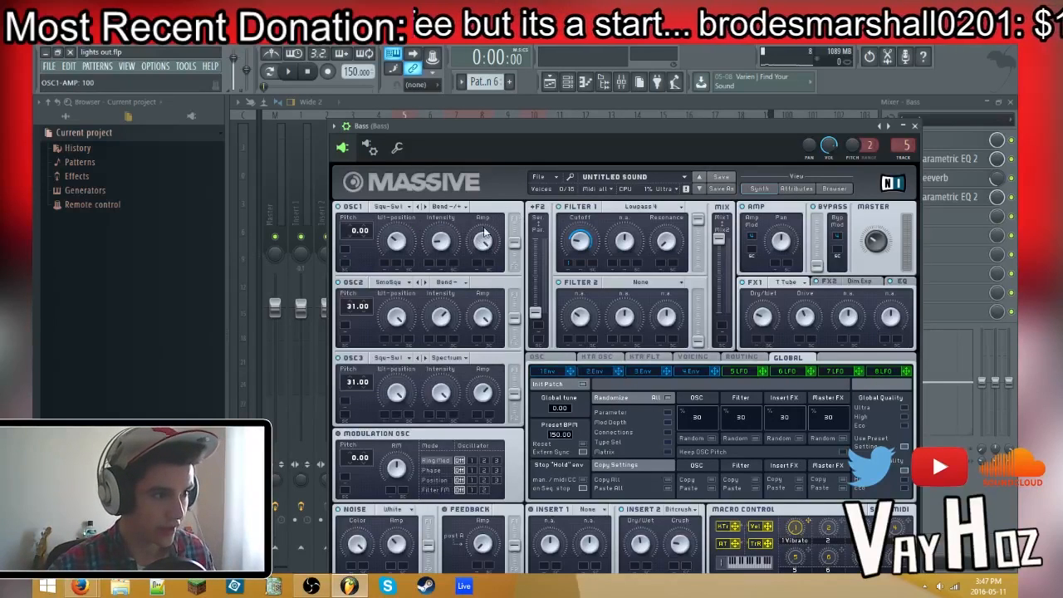
Step: Choose the Smooth Square wavetable for OSC2 and set its mode to Bend -
{"action": "left_click", "coordinate": [402, 285]}
{"action": "left_click", "coordinate": [450, 315]}
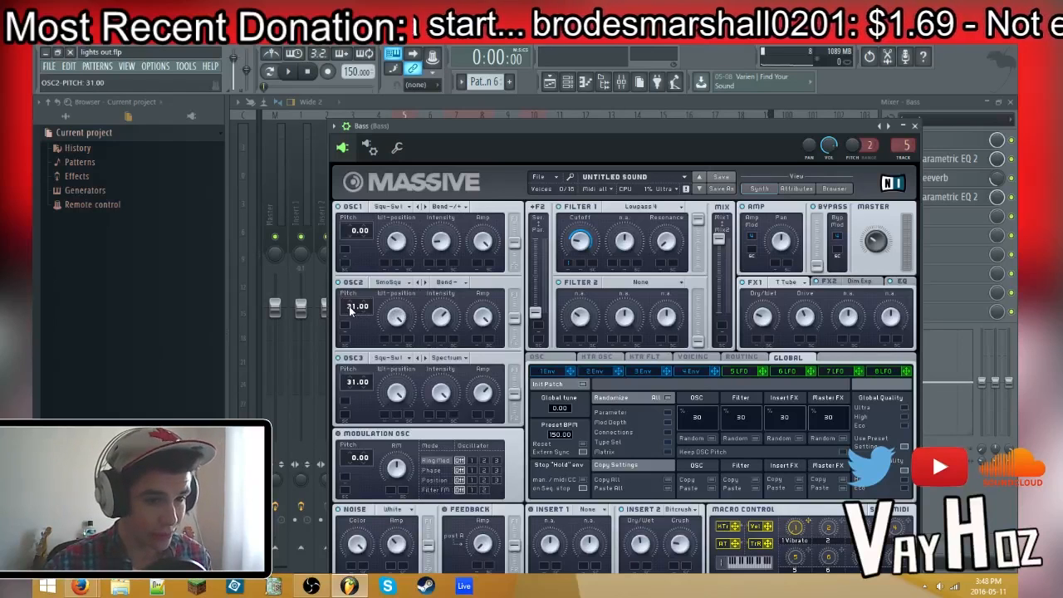
{"action": "left_click", "coordinate": [453, 286]}
{"action": "left_click", "coordinate": [453, 307]}
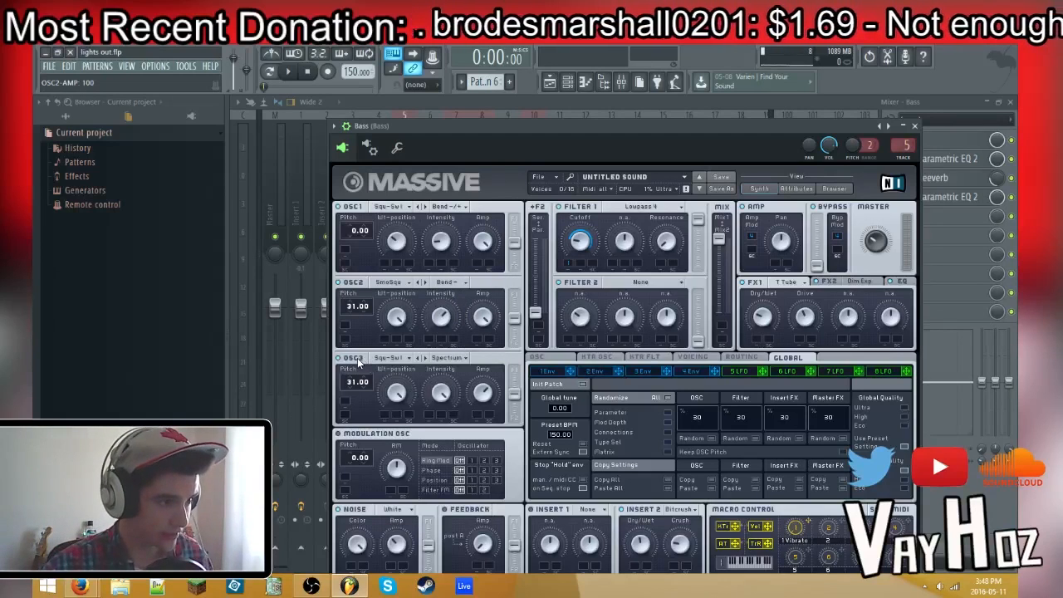
Step: Choose the Square-Saw I wavetable for OSC3 and White Noise as the noise type
{"action": "left_click", "coordinate": [399, 359]}
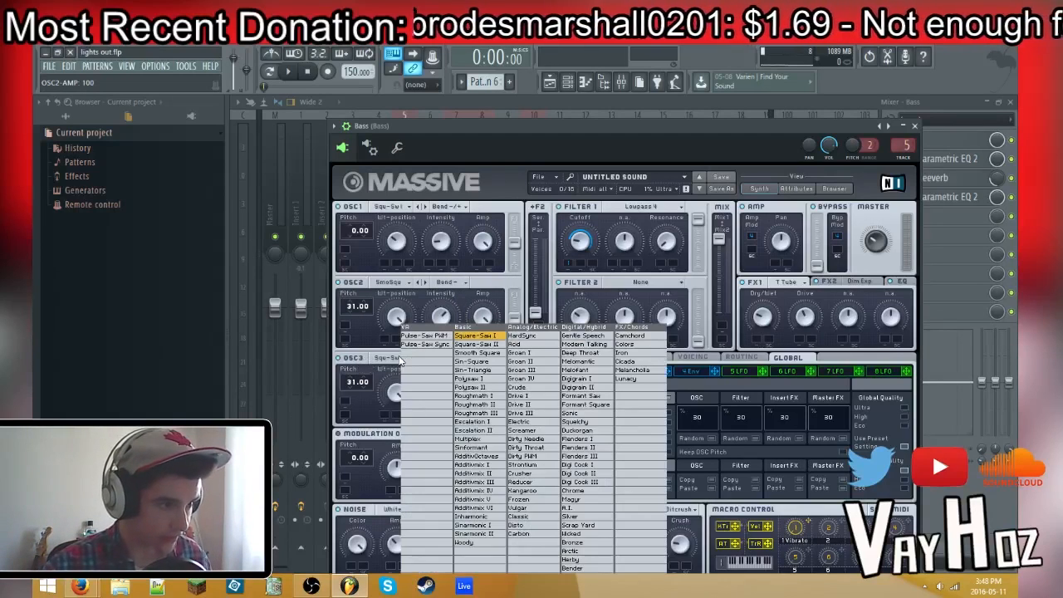
{"action": "left_click", "coordinate": [494, 339]}
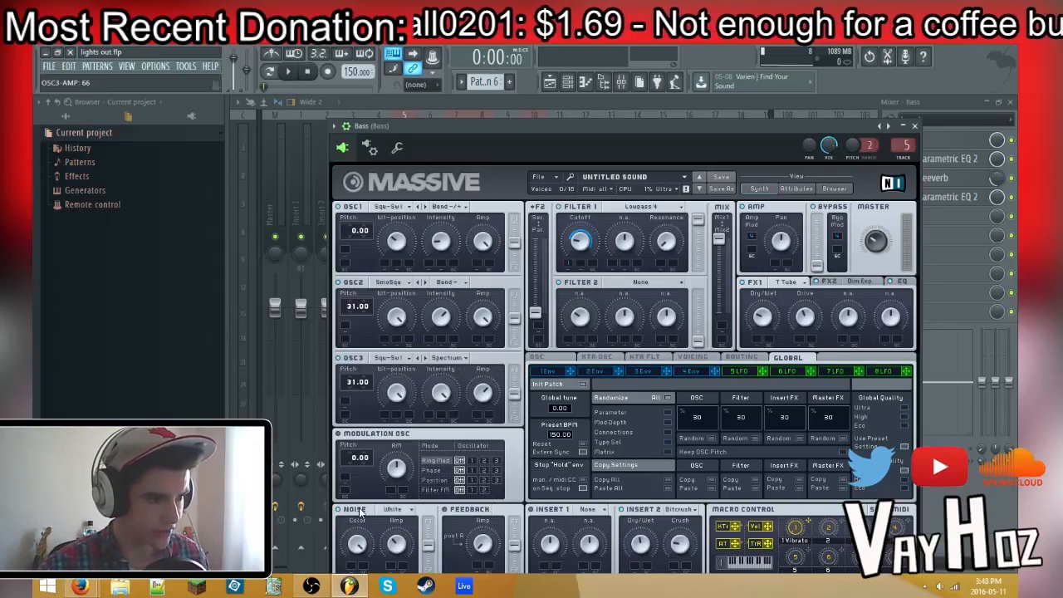
{"action": "left_click", "coordinate": [401, 513]}
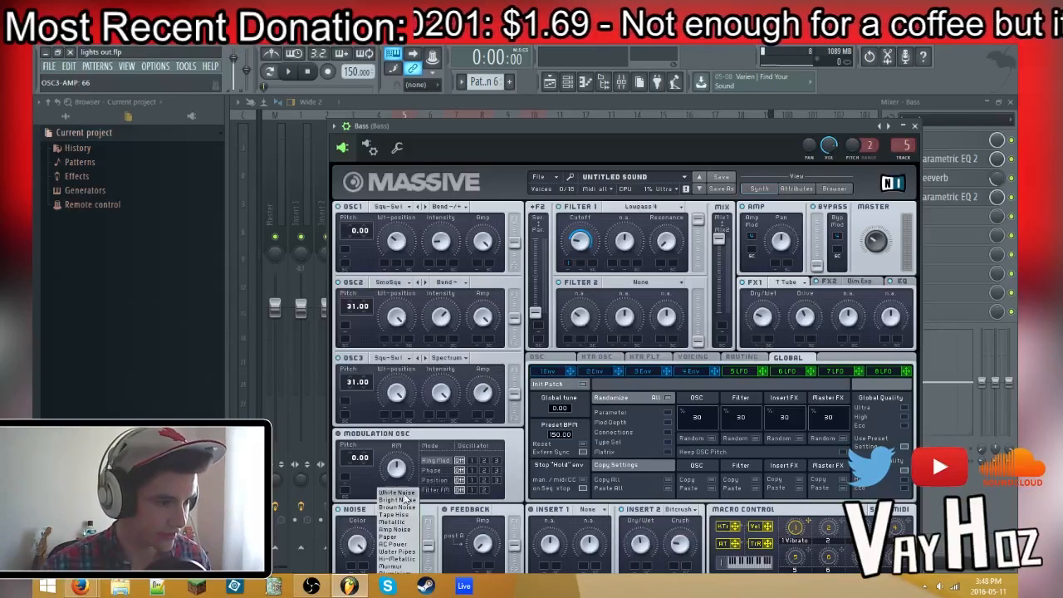
{"action": "left_click", "coordinate": [404, 503]}
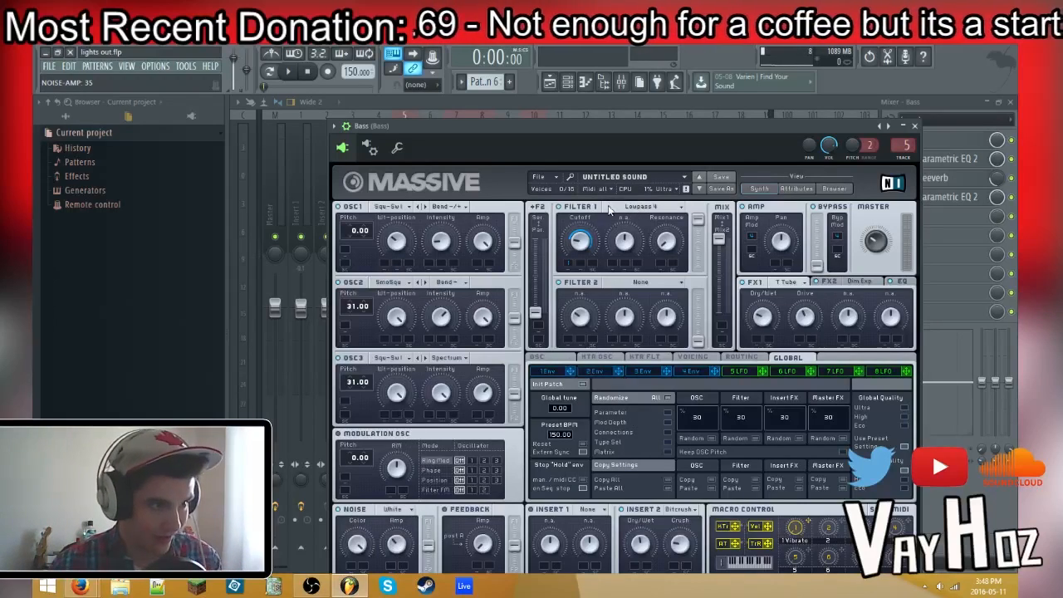
Step: Set Filter 1 to Lowpass 4 and display the settings of envelope 1
{"action": "left_click", "coordinate": [634, 208]}
{"action": "left_click", "coordinate": [636, 216]}
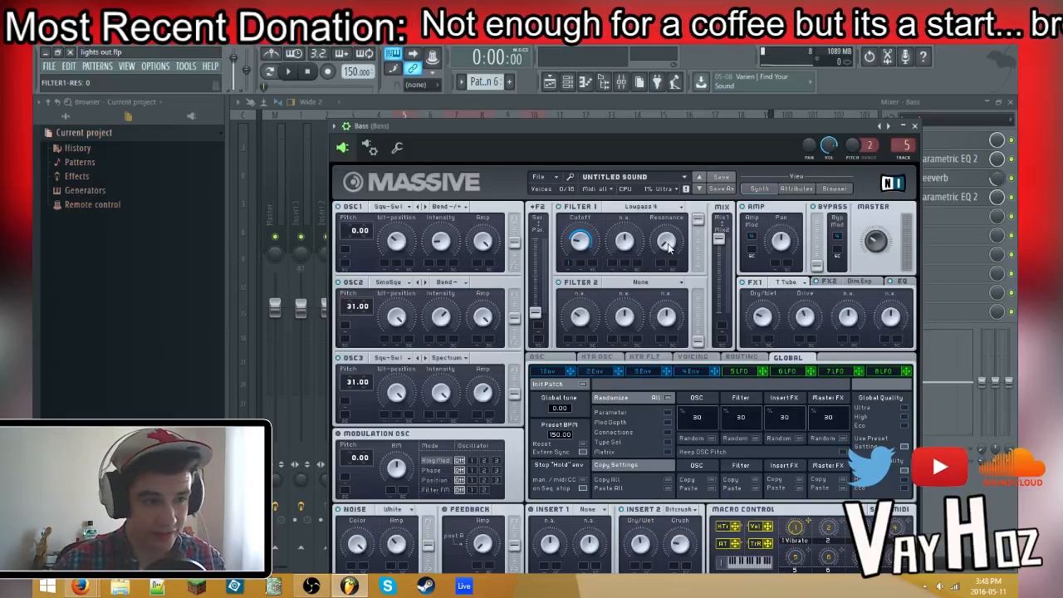
{"action": "left_click", "coordinate": [548, 371]}
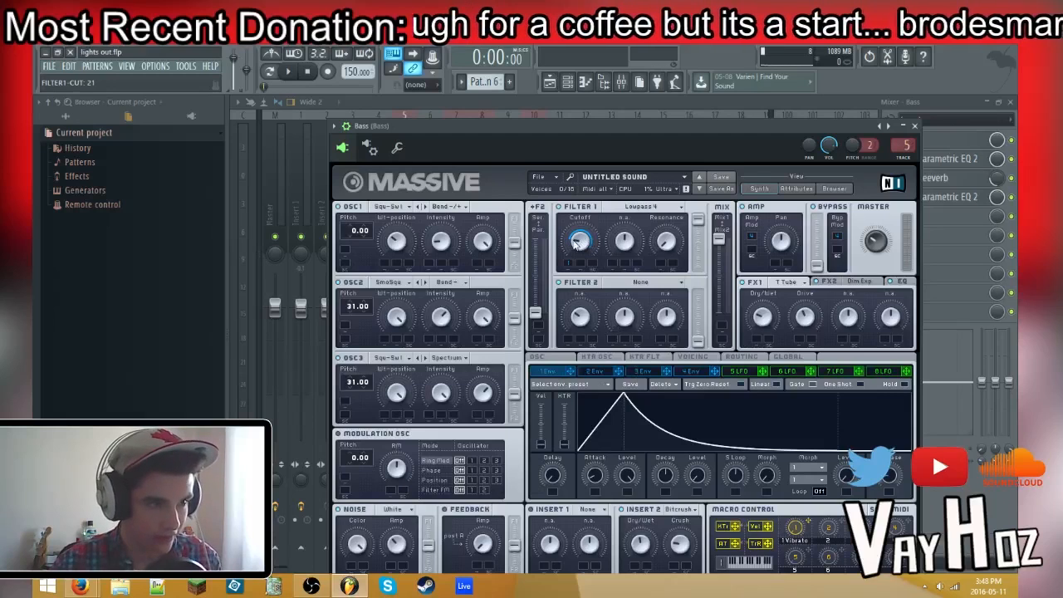
Step: Choose Tele Tube as the FX1 effect and display the settings of FX2 and the EQ
{"action": "left_click_drag", "start_coordinate": [623, 249], "coordinate": [626, 243]}
{"action": "double_click", "coordinate": [628, 250]}
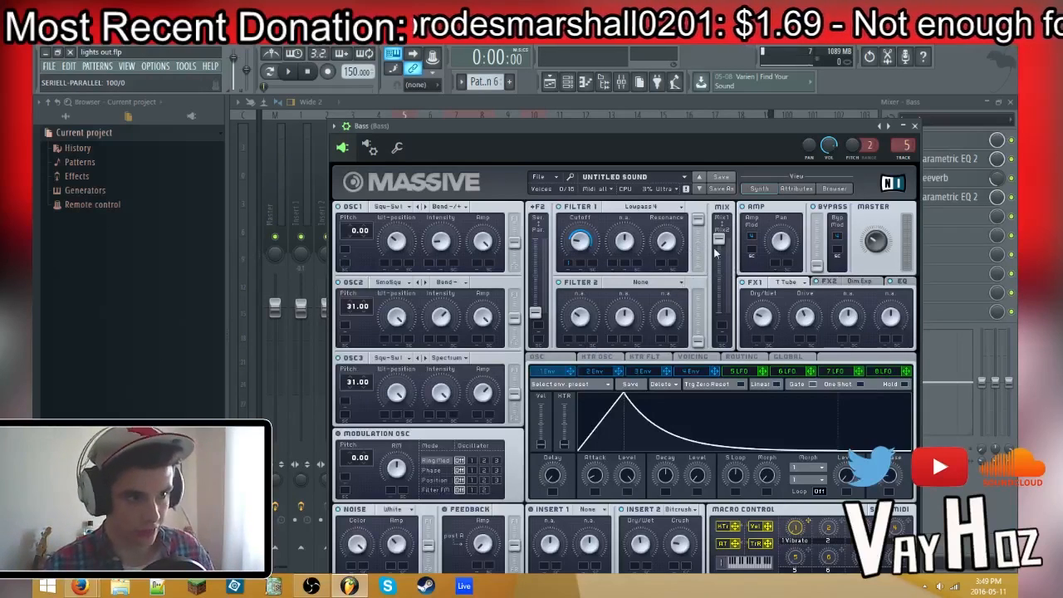
{"action": "left_click", "coordinate": [791, 281]}
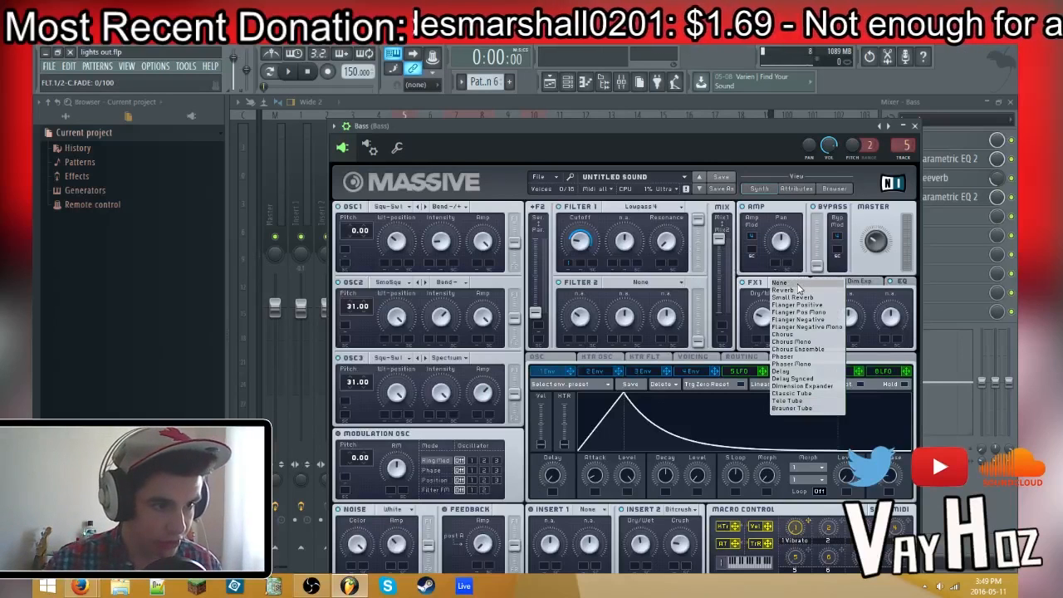
{"action": "left_click", "coordinate": [806, 400]}
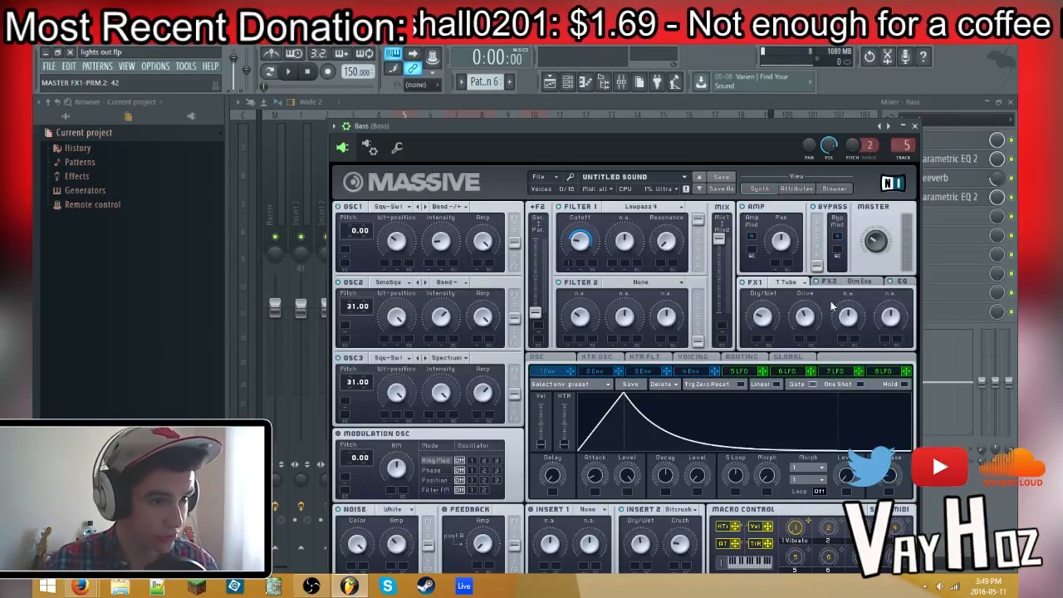
{"action": "left_click", "coordinate": [862, 286]}
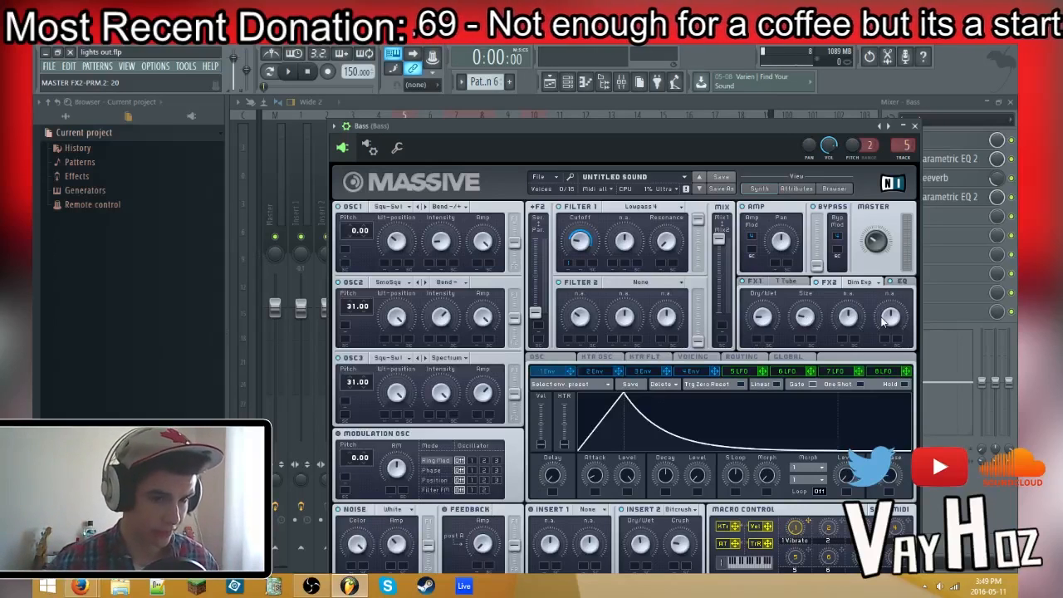
{"action": "left_click", "coordinate": [904, 282]}
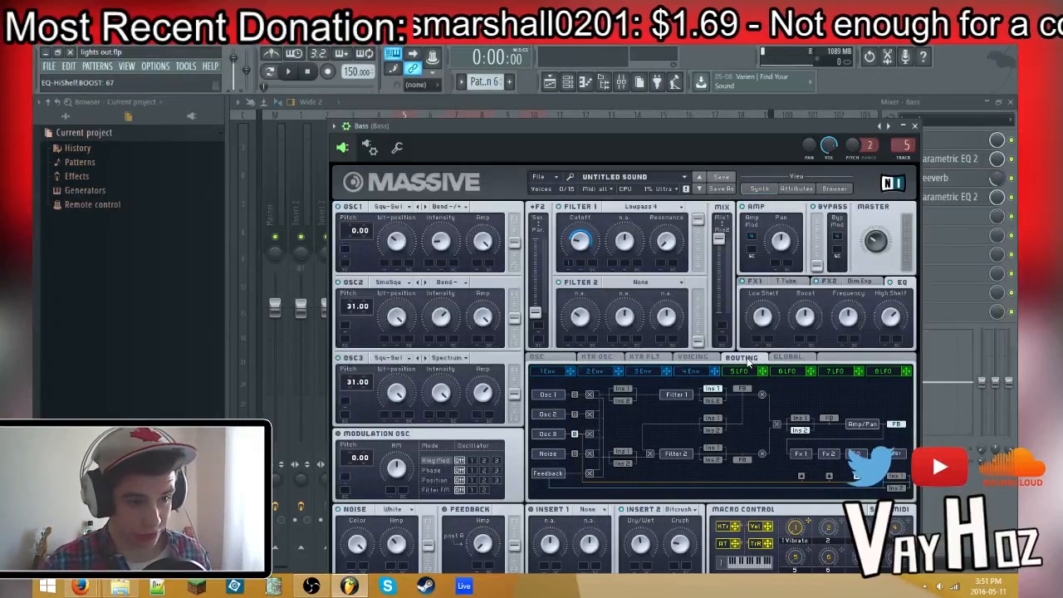
Step: Set Insert 2 to the Bitcrush effect and check its Dry/Wet and Crush amounts
{"action": "left_click", "coordinate": [677, 510]}
{"action": "left_click", "coordinate": [689, 536]}
{"action": "left_click", "coordinate": [642, 542]}
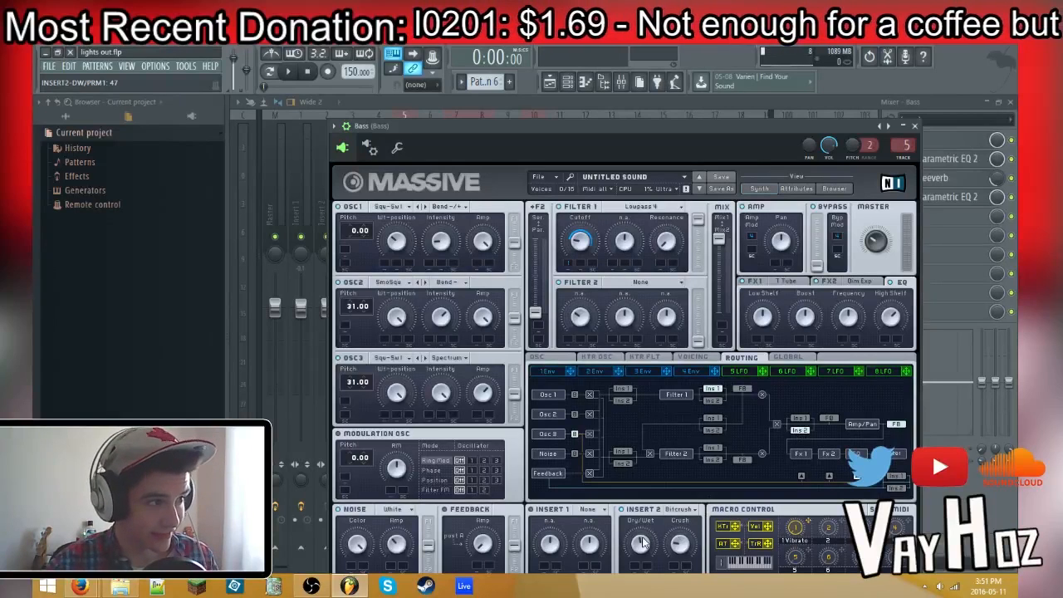
{"action": "left_click", "coordinate": [676, 543]}
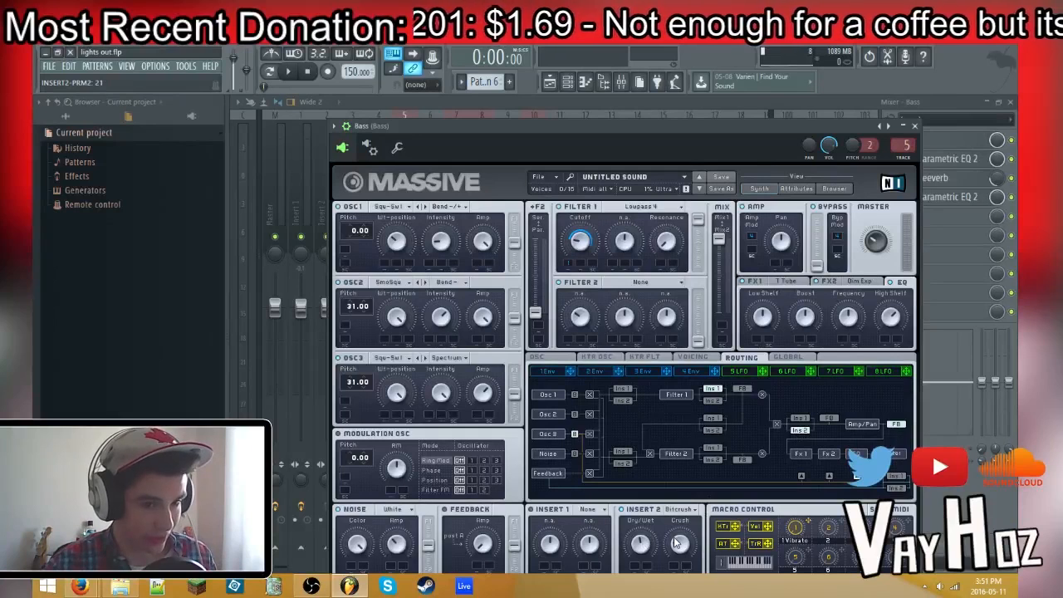
Step: Examine Massive's voicing and oscillator settings and close the synth
{"action": "left_click", "coordinate": [692, 357]}
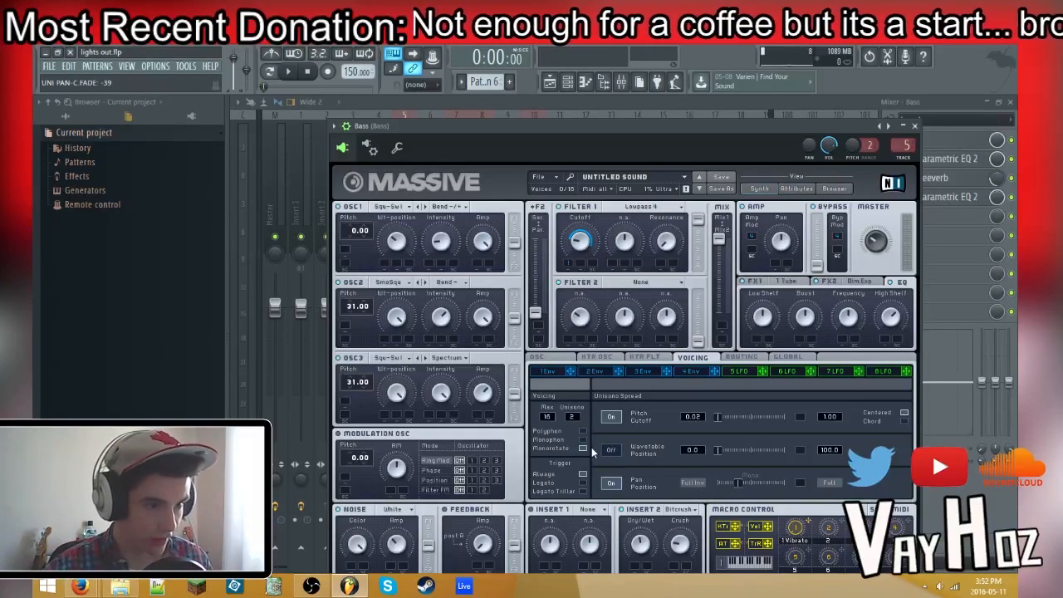
{"action": "left_click", "coordinate": [547, 358]}
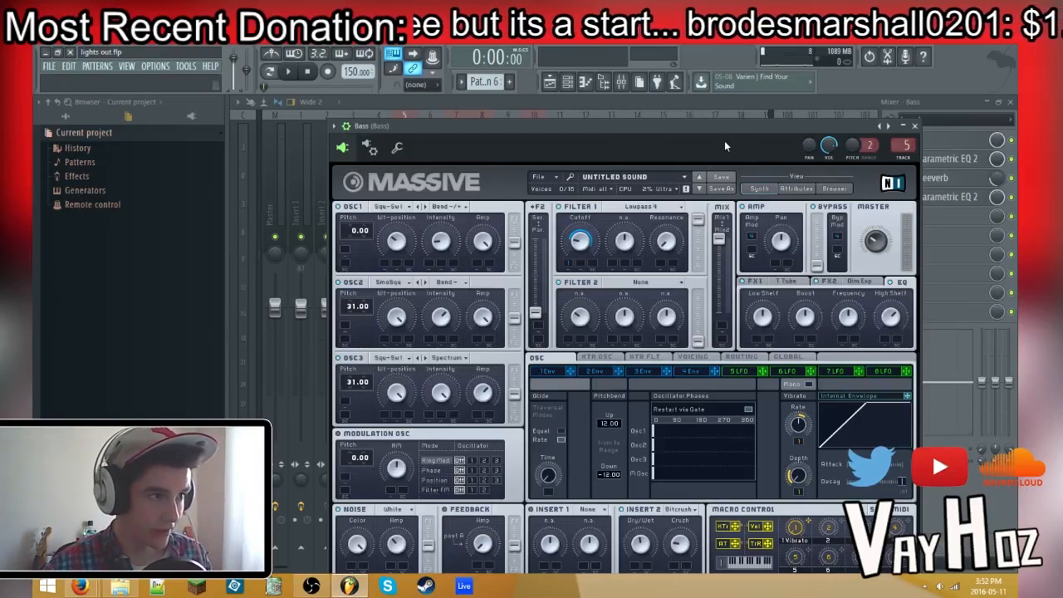
{"action": "key", "text": "Escape"}
Step: Select the Bass mixer track and bypass its two parametric EQs and the Fruity Reeverb
{"action": "left_click", "coordinate": [410, 136]}
{"action": "left_click", "coordinate": [404, 506]}
{"action": "left_click", "coordinate": [1010, 159]}
{"action": "left_click", "coordinate": [1010, 178]}
{"action": "left_click", "coordinate": [1010, 197]}
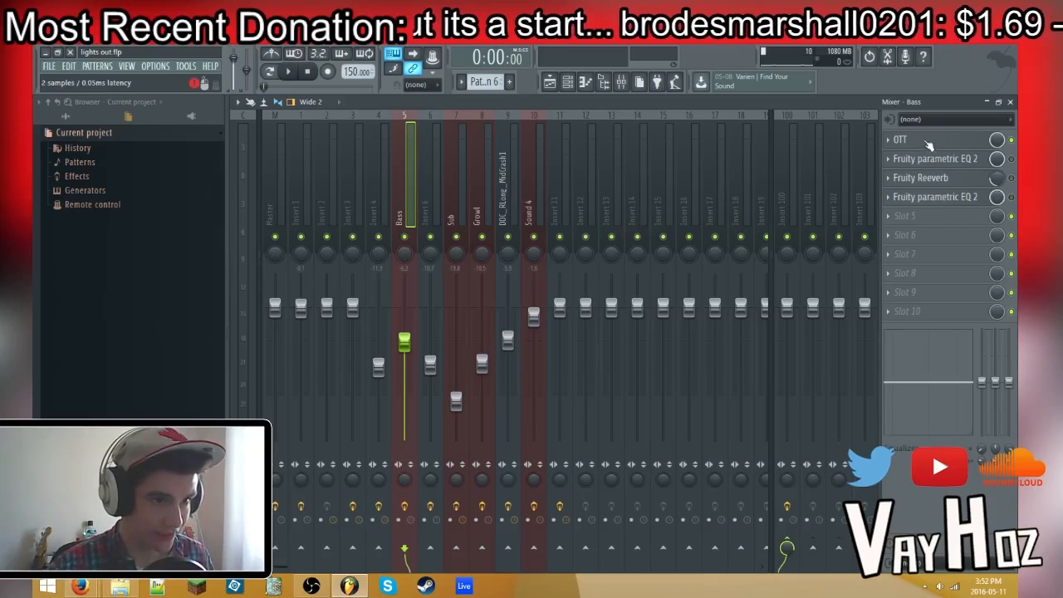
Step: Examine the OTT compressor settings on the Bass mixer track and close its window
{"action": "left_click", "coordinate": [905, 140]}
{"action": "left_click_drag", "start_coordinate": [411, 224], "coordinate": [415, 218]}
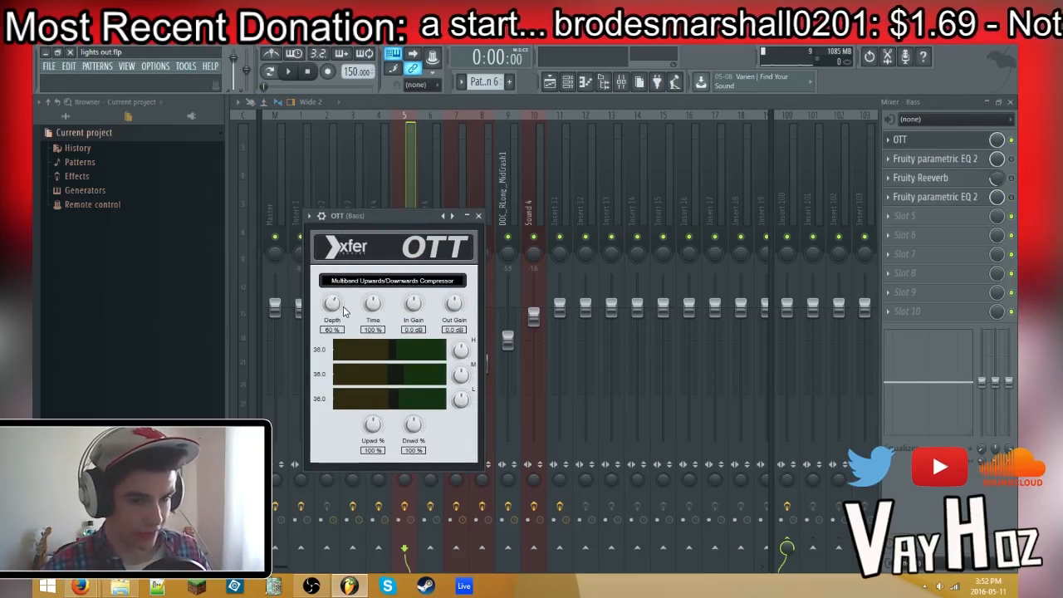
{"action": "left_click", "coordinate": [479, 215]}
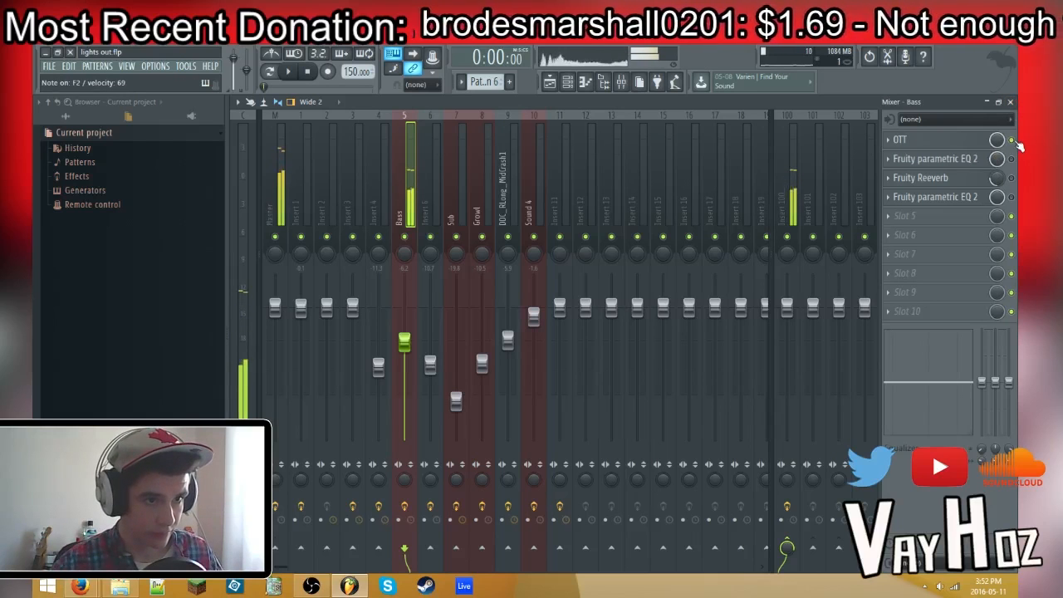
Step: Open the first parametric EQ and the Fruity Reeverb on the Bass track, and set the reverb level to 22 %
{"action": "left_click", "coordinate": [934, 159]}
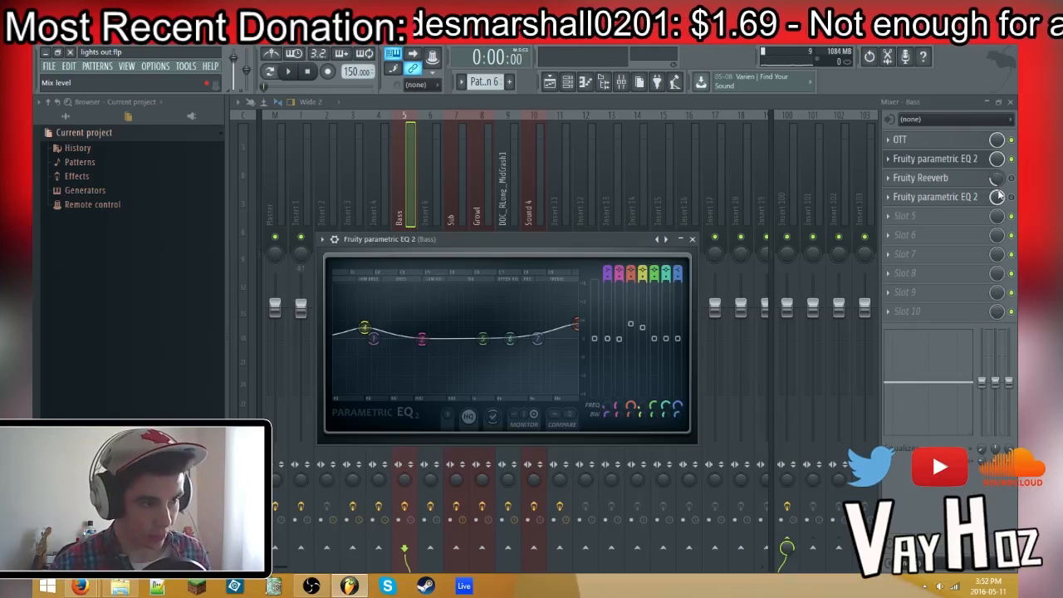
{"action": "left_click", "coordinate": [925, 198]}
{"action": "left_click", "coordinate": [947, 178]}
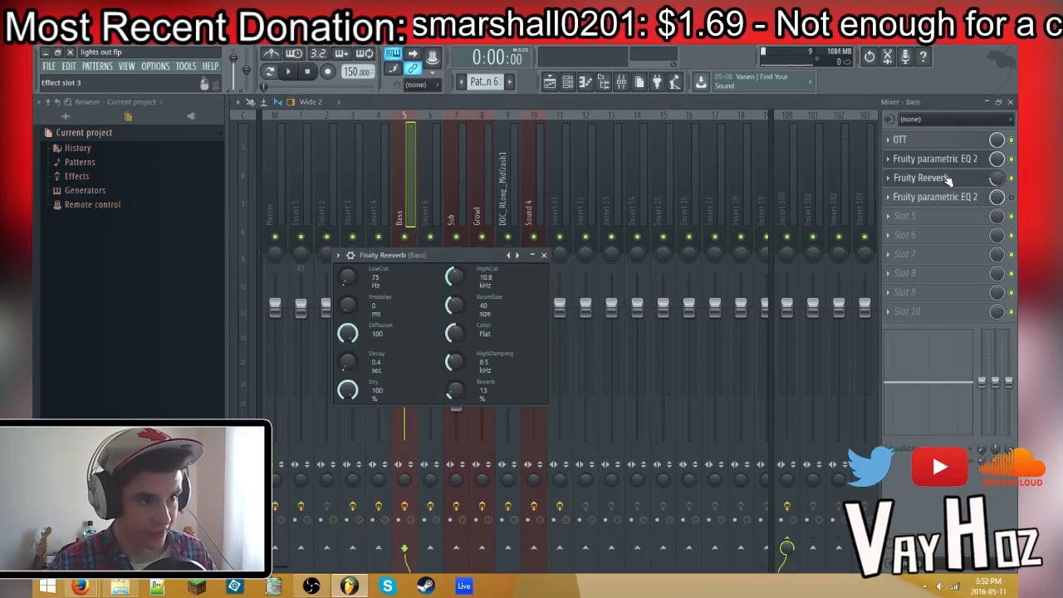
{"action": "mouse_move", "coordinate": [455, 390]}
{"action": "left_mouse_down"}
{"action": "mouse_move", "coordinate": [455, 365]}
{"action": "mouse_move", "coordinate": [455, 380]}
{"action": "left_mouse_up"}
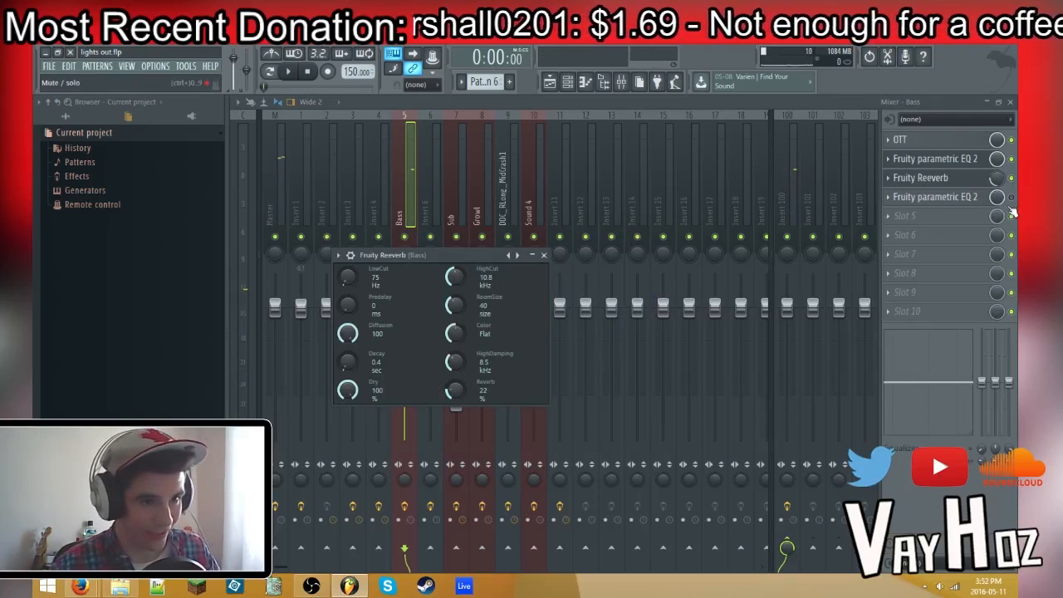
{"action": "left_click", "coordinate": [922, 177]}
Step: Examine the curve of the last parametric EQ on the Bass track and close the effect and mixer windows
{"action": "left_click", "coordinate": [965, 197]}
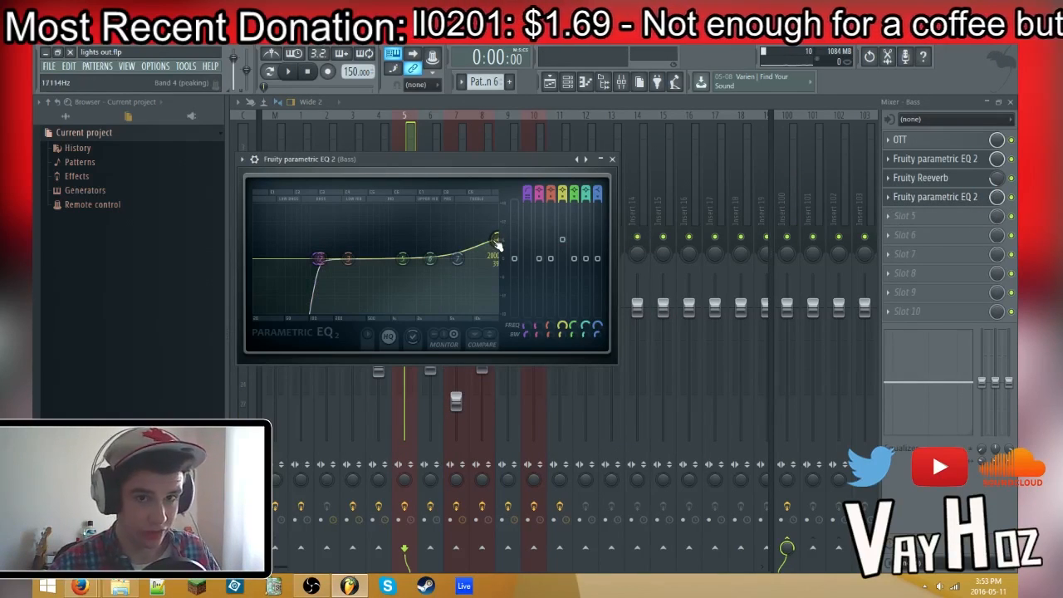
{"action": "left_click", "coordinate": [302, 590]}
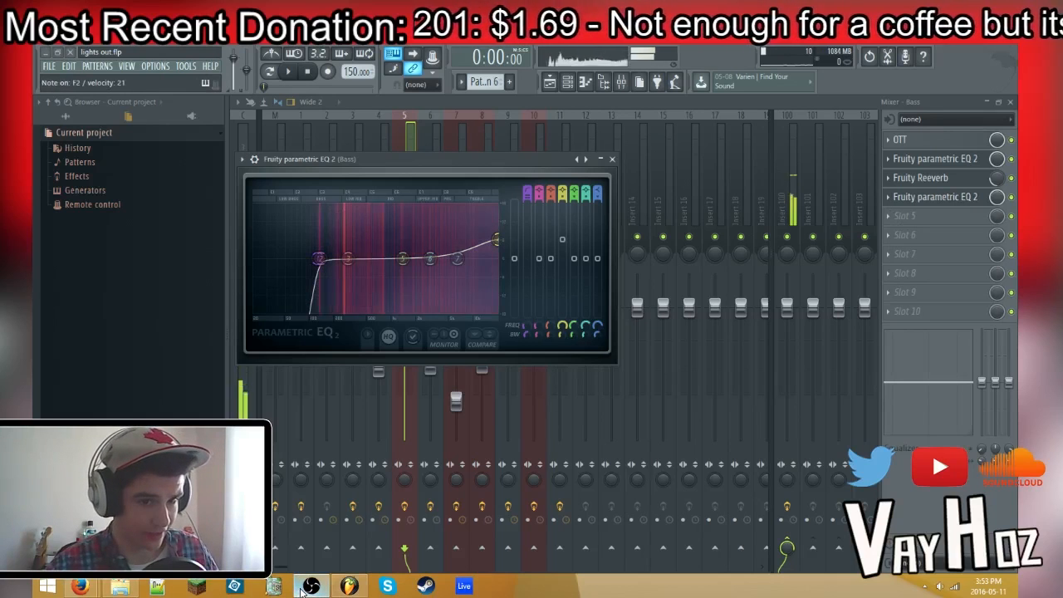
{"action": "left_click_drag", "start_coordinate": [639, 197], "coordinate": [417, 199]}
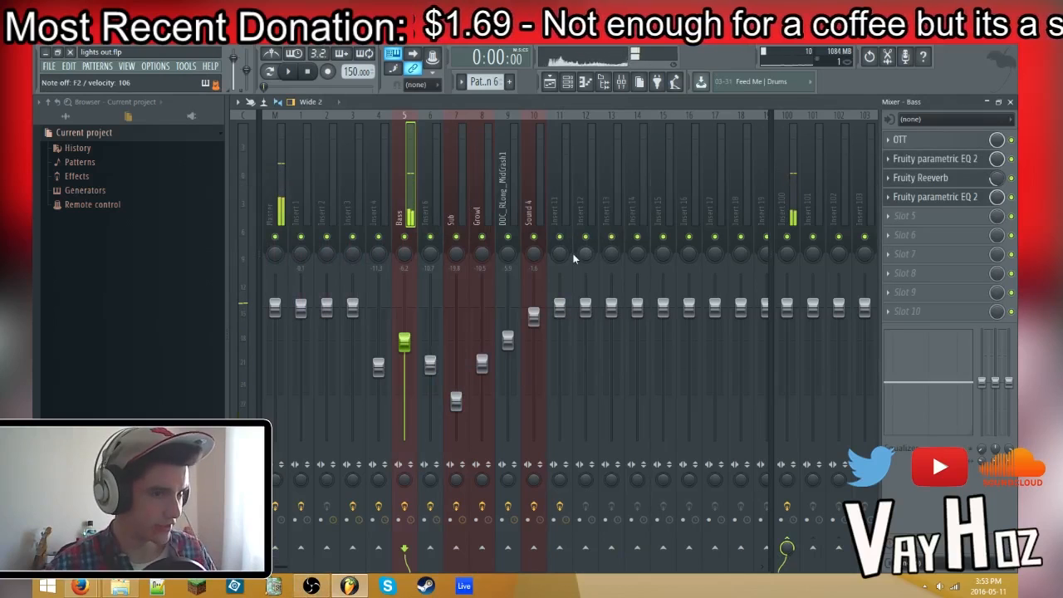
{"action": "key", "text": "Escape"}
{"action": "key", "text": "Escape"}
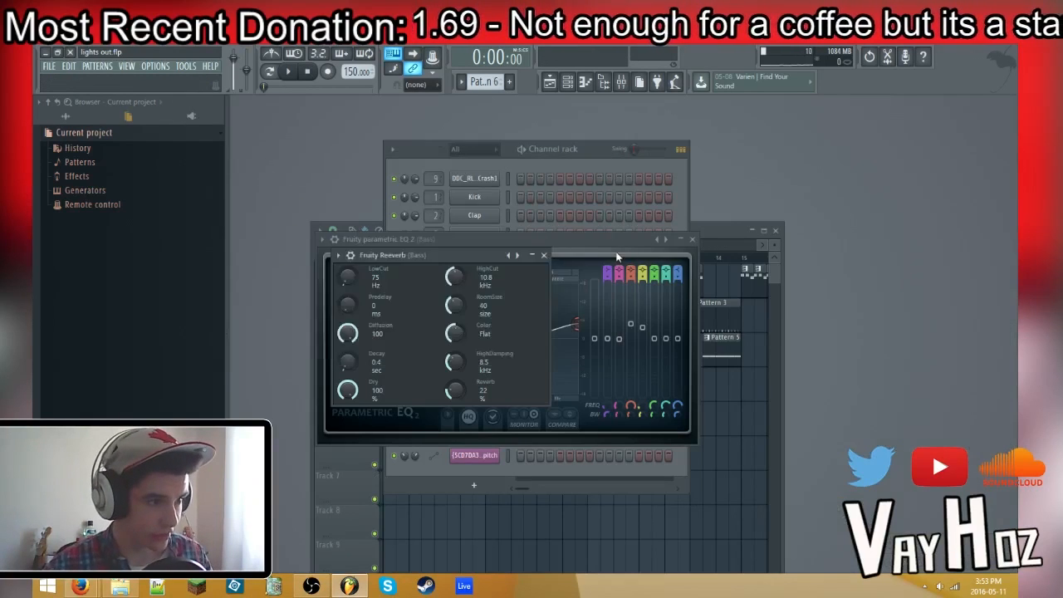
{"action": "key", "text": "Escape"}
{"action": "key", "text": "Escape"}
Step: Move the song position in the playlist to the start of bar 3
{"action": "left_click", "coordinate": [748, 419]}
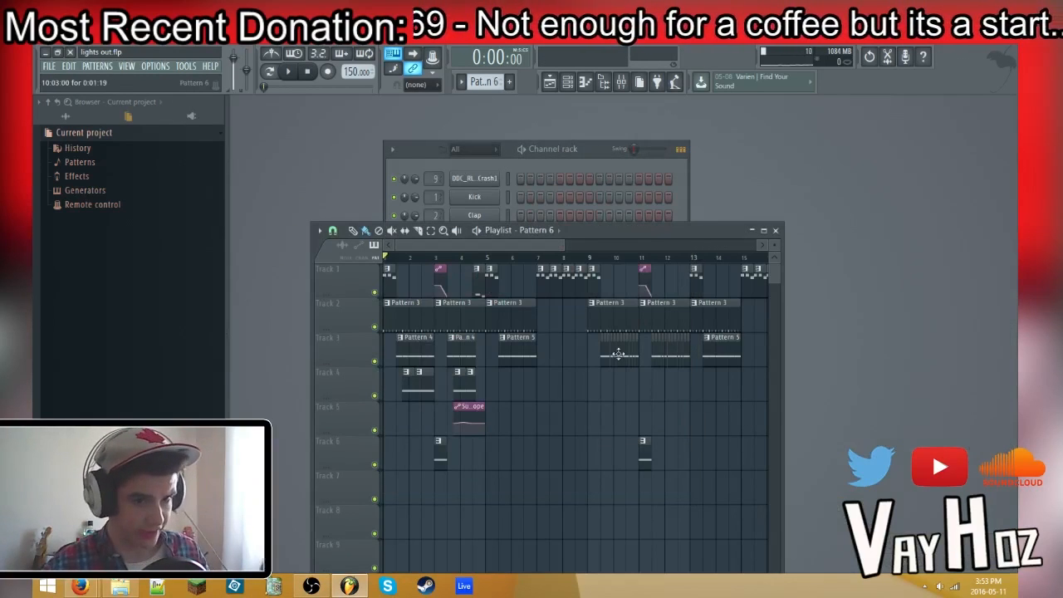
{"action": "left_click", "coordinate": [442, 259]}
{"action": "scroll", "coordinate": [471, 248], "scroll_direction": "up", "scroll_amount": 3}
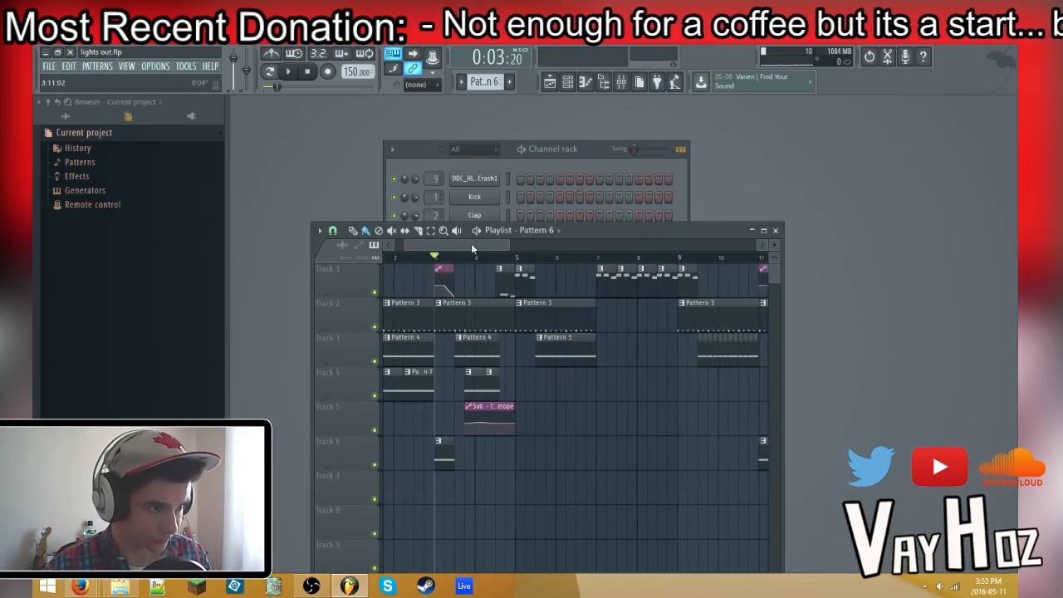
Step: Select and solo the Sub mixer track while playing the arrangement from bar 3
{"action": "key", "text": "F9"}
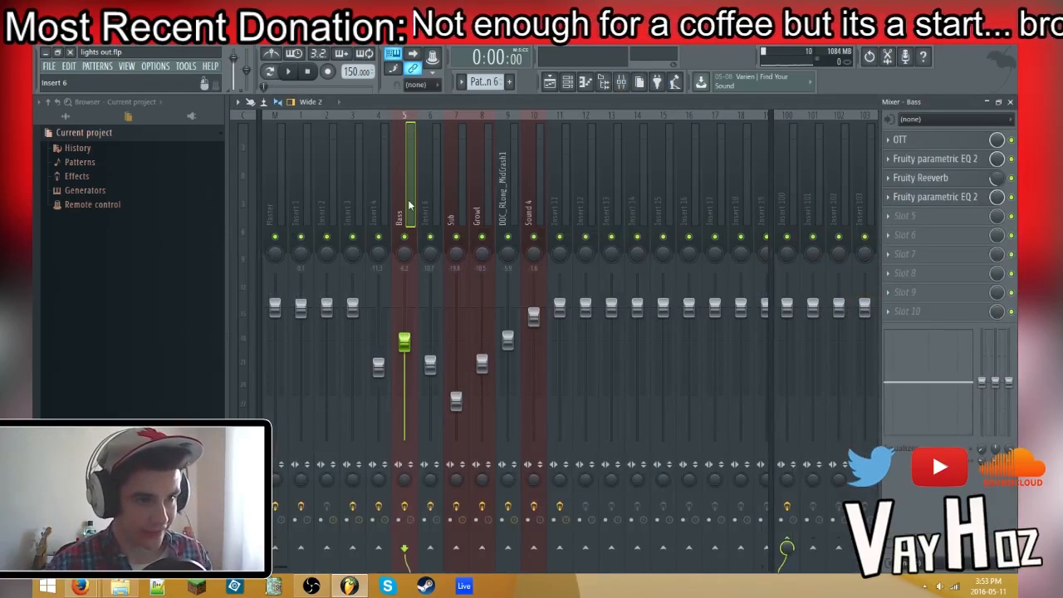
{"action": "left_click", "coordinate": [450, 194]}
{"action": "key", "text": "F9"}
{"action": "key", "text": "space"}
{"action": "key", "text": "F9"}
{"action": "key", "text": "space"}
{"action": "right_click", "coordinate": [456, 236]}
{"action": "key", "text": "space"}
{"action": "key", "text": "F9"}
Step: Open the Sound Drop channel's Serum instrument from Pattern 5 and choose the Analog wavetable Basic Shapes for OSC A
{"action": "double_click", "coordinate": [593, 346]}
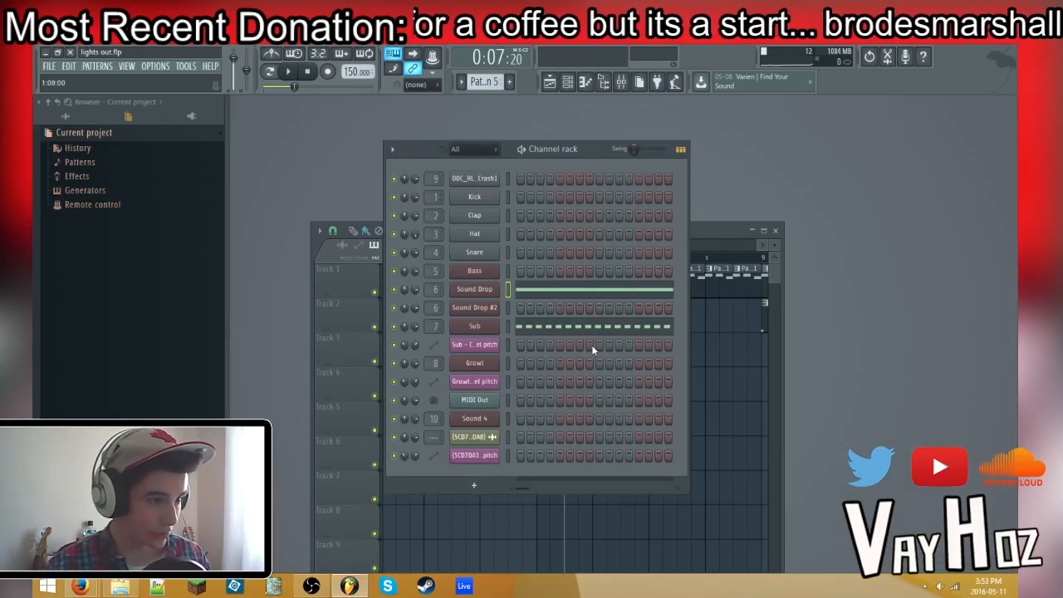
{"action": "left_click", "coordinate": [489, 292]}
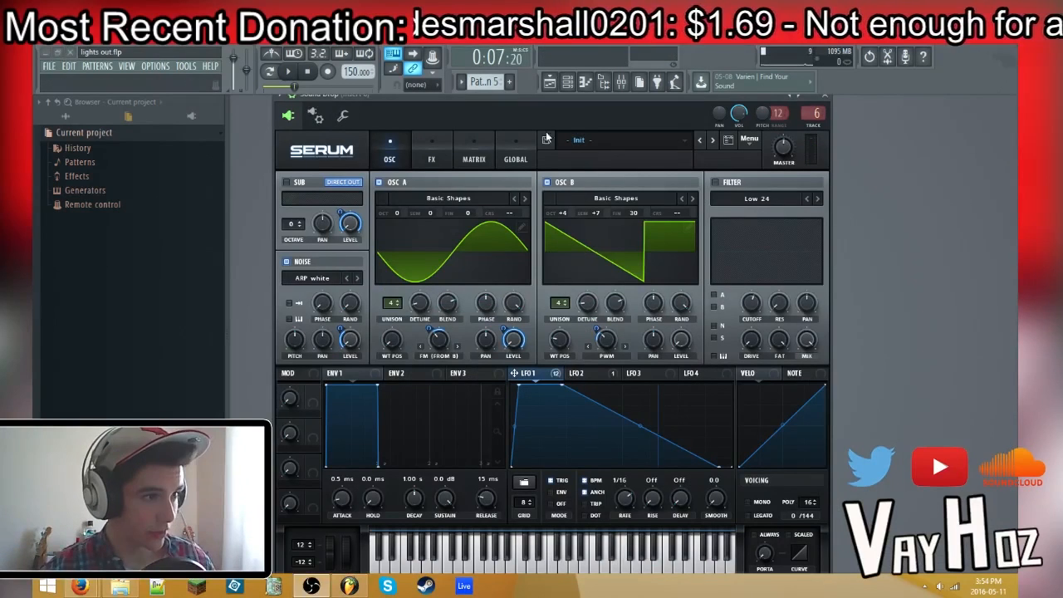
{"action": "left_click", "coordinate": [438, 216]}
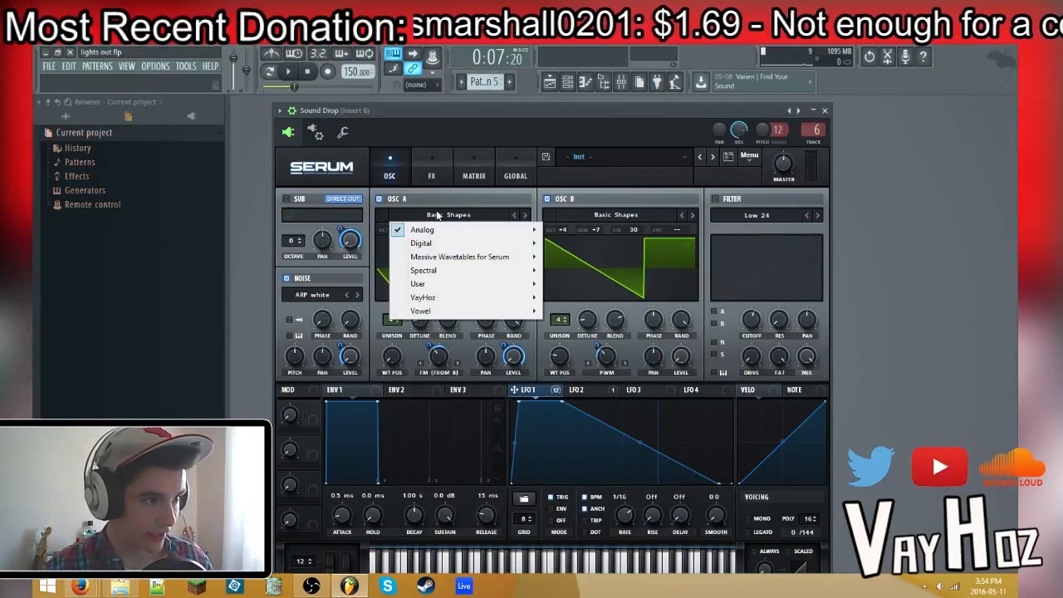
{"action": "mouse_move", "coordinate": [424, 229]}
{"action": "left_click", "coordinate": [249, 287]}
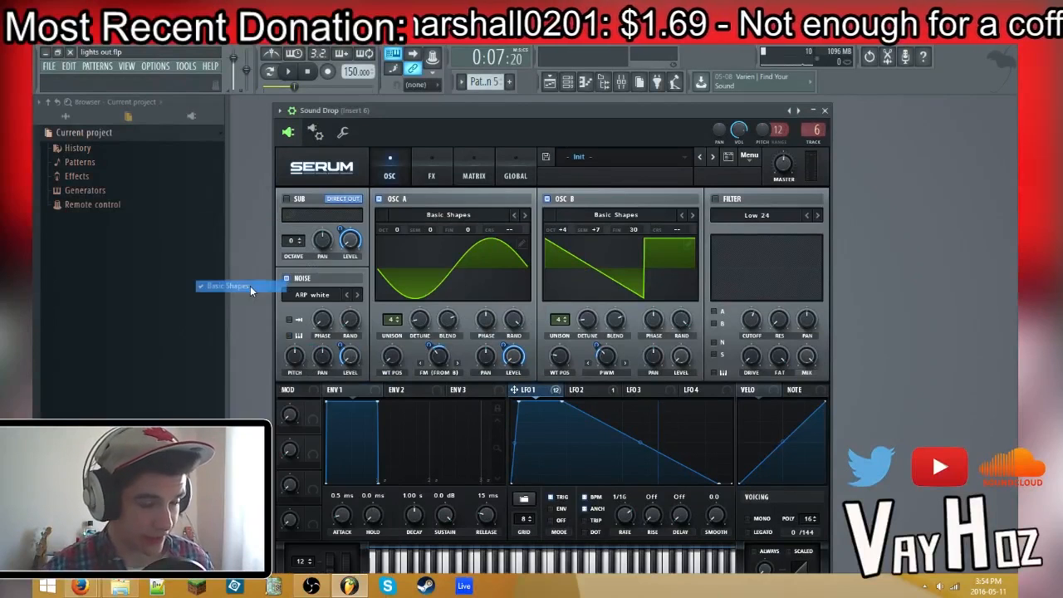
Step: Check the wavetable list of OSC B and the wavetable position and unison settings of OSC A
{"action": "left_click", "coordinate": [631, 213]}
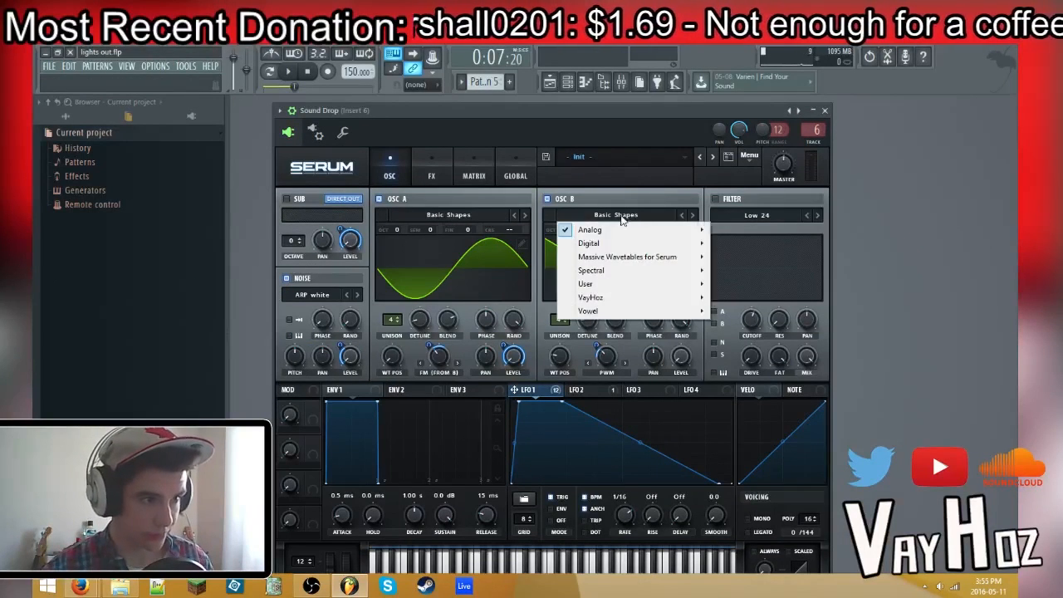
{"action": "left_click", "coordinate": [564, 143]}
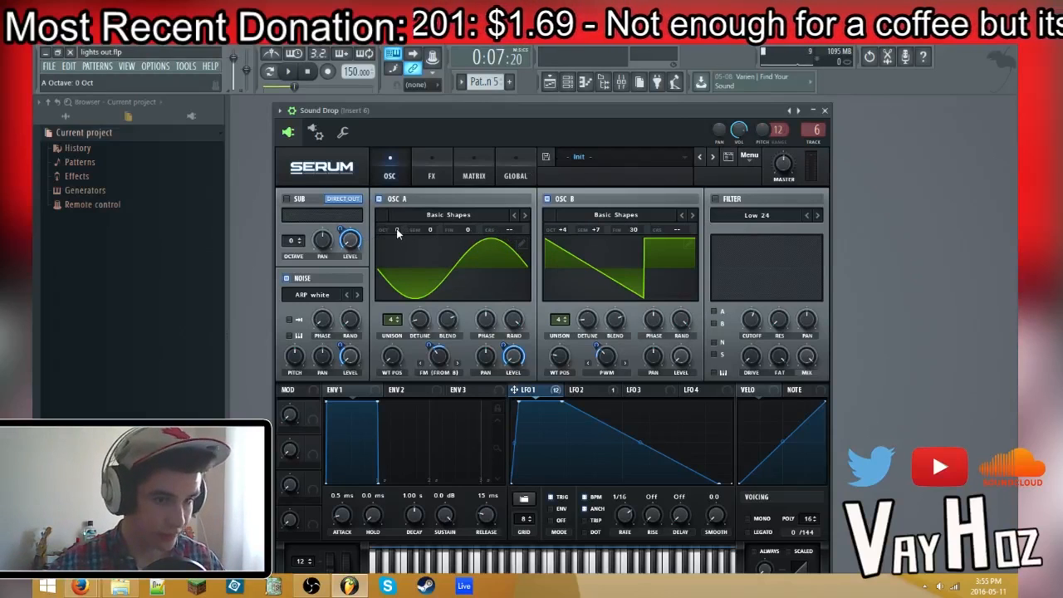
{"action": "left_click_drag", "start_coordinate": [390, 360], "coordinate": [388, 360]}
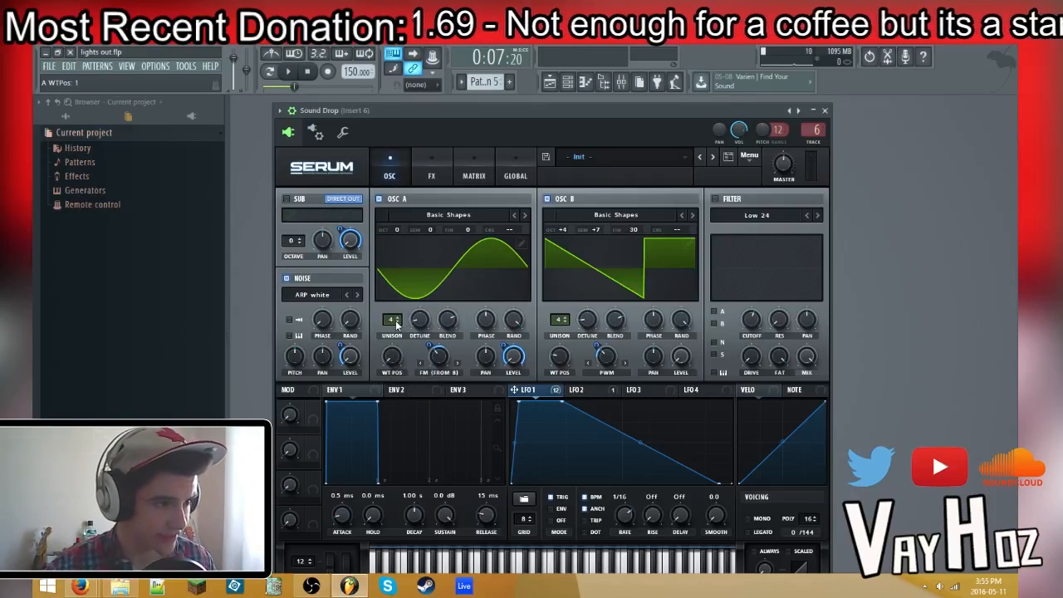
{"action": "left_click", "coordinate": [395, 323]}
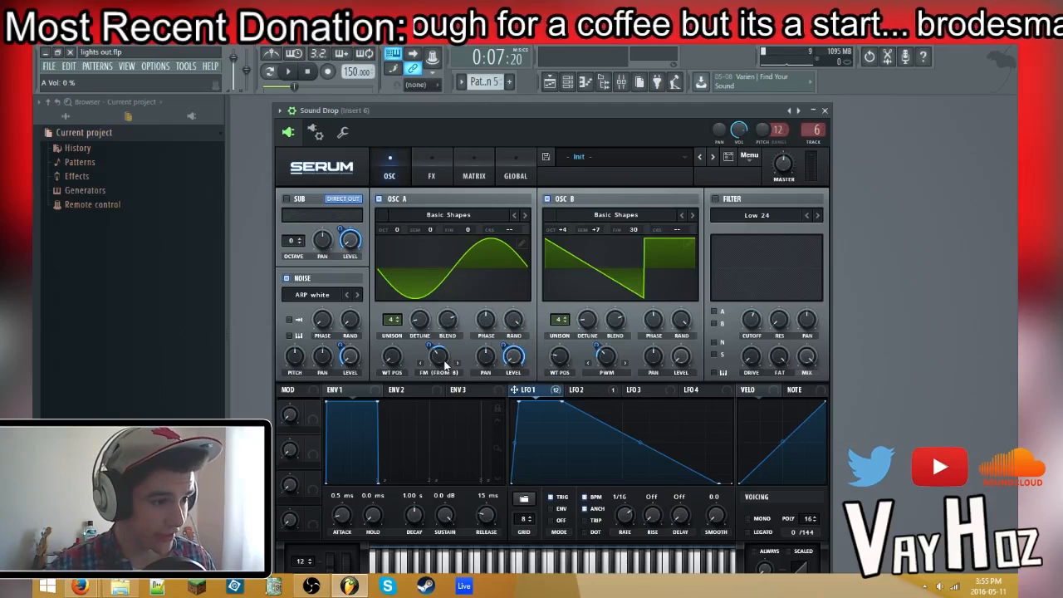
Step: Set the warp mode of OSC A to FM (from B)
{"action": "mouse_move", "coordinate": [437, 359]}
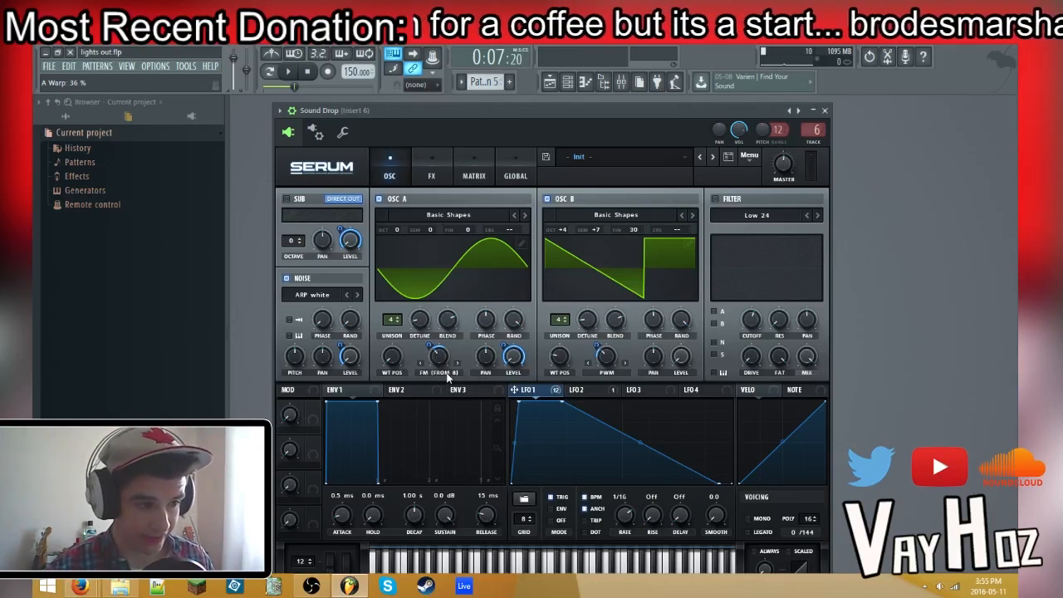
{"action": "left_click", "coordinate": [446, 374]}
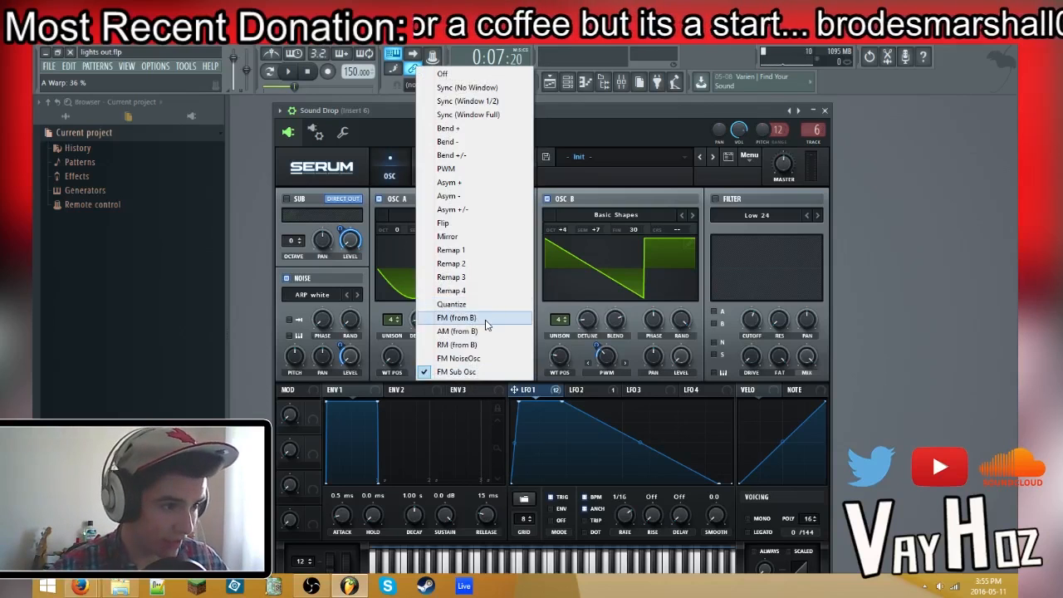
{"action": "left_click", "coordinate": [487, 321]}
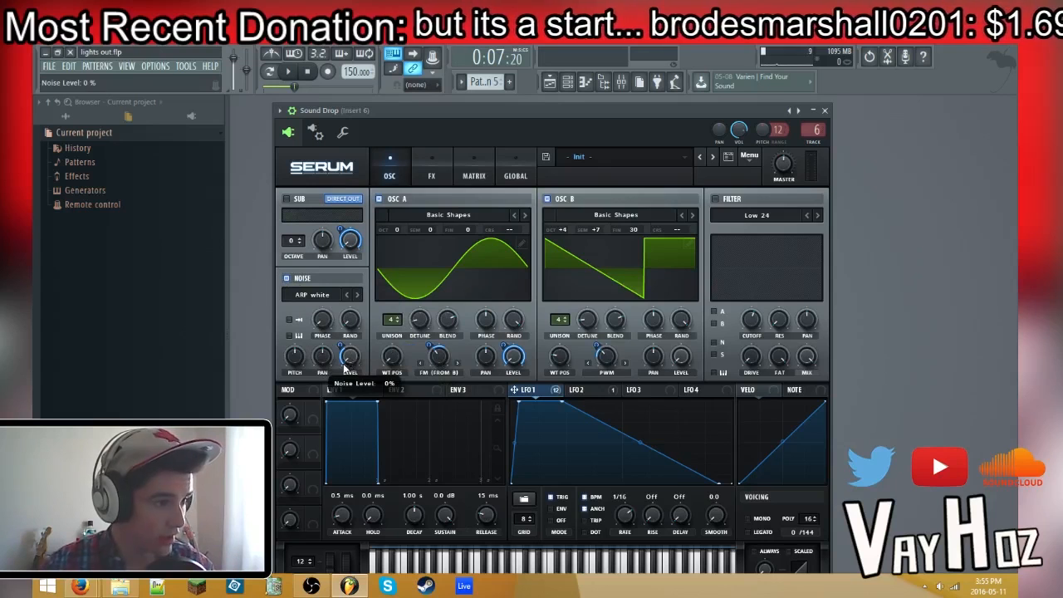
Step: Choose ARP white from the Analog category as Serum's noise source
{"action": "left_click", "coordinate": [322, 296]}
{"action": "mouse_move", "coordinate": [320, 308]}
{"action": "left_click", "coordinate": [246, 350]}
{"action": "left_click", "coordinate": [316, 295]}
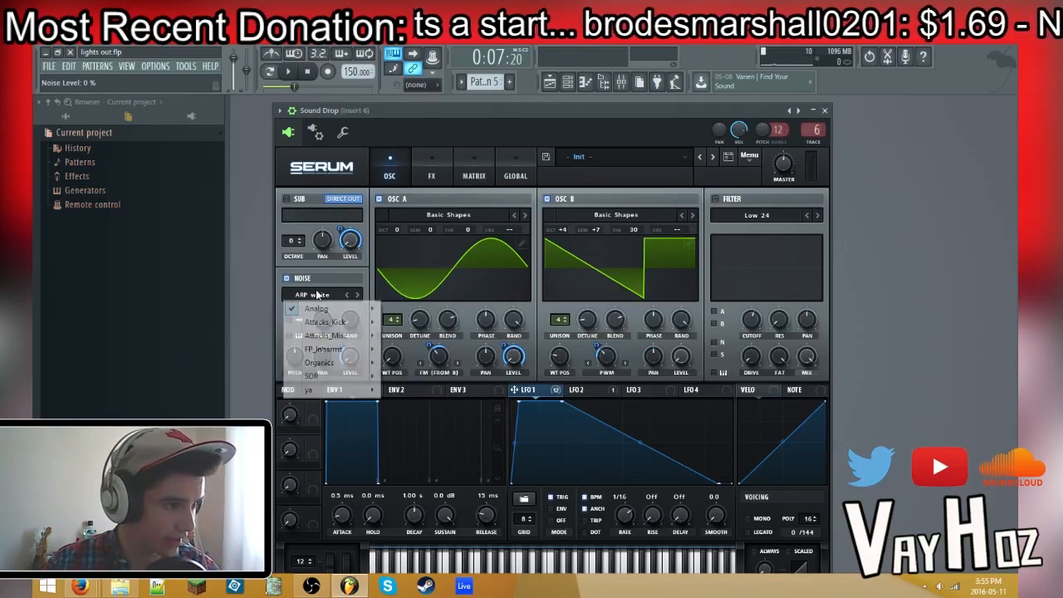
{"action": "left_click", "coordinate": [543, 130]}
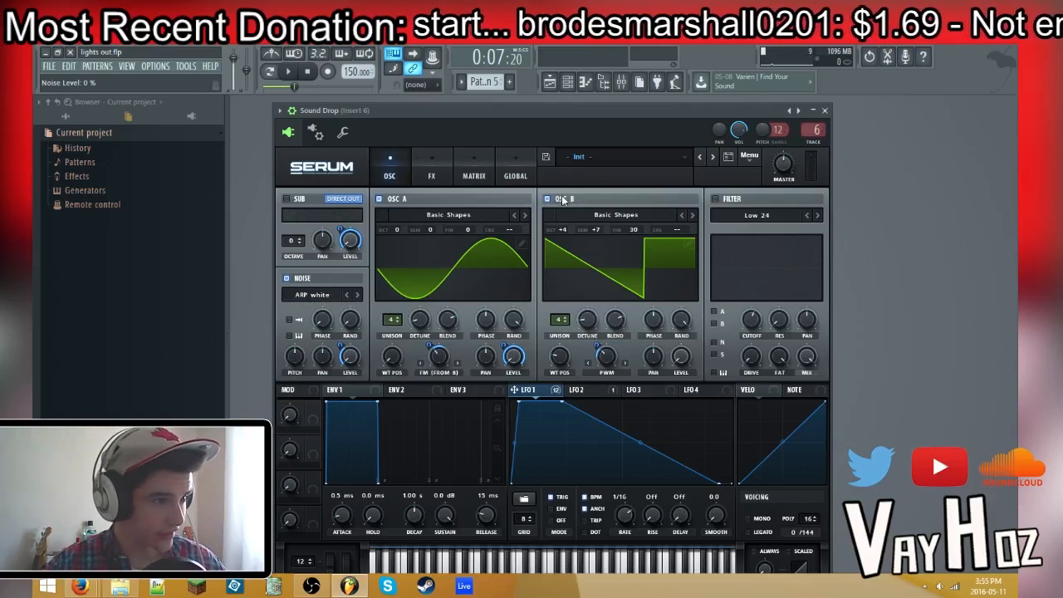
Step: Check the wavetable list of OSC B and its octave, semitone and fine tuning
{"action": "left_click", "coordinate": [629, 216]}
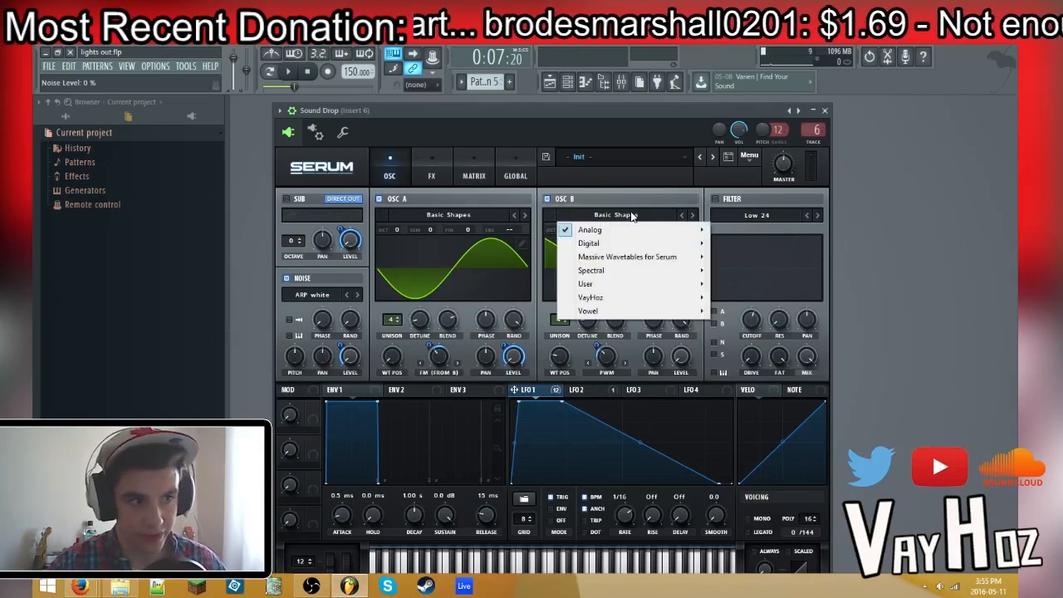
{"action": "left_click", "coordinate": [628, 208]}
{"action": "left_click", "coordinate": [563, 230]}
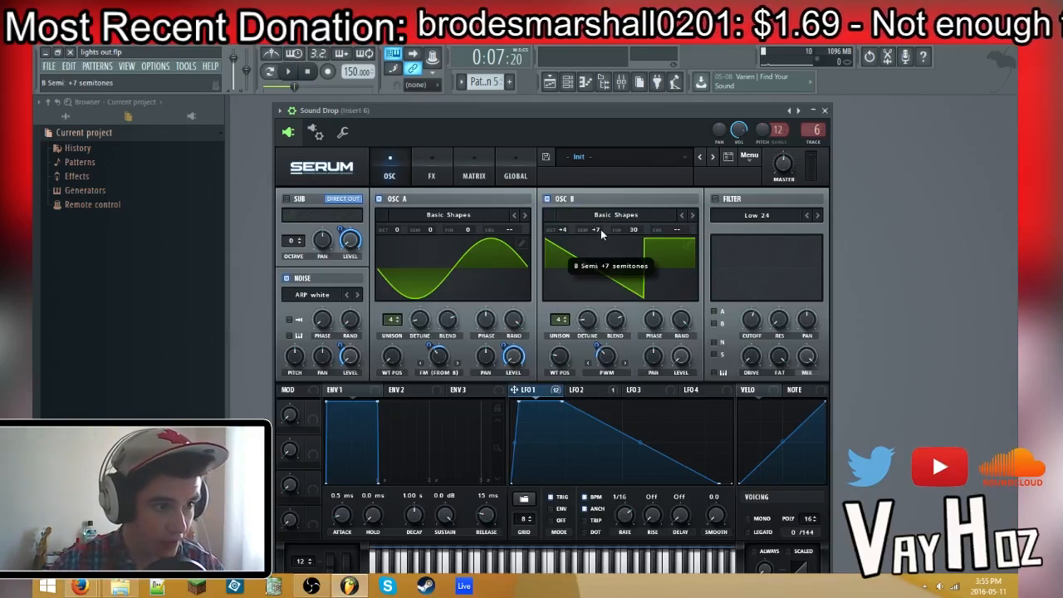
{"action": "left_click", "coordinate": [601, 229]}
{"action": "left_click", "coordinate": [638, 233]}
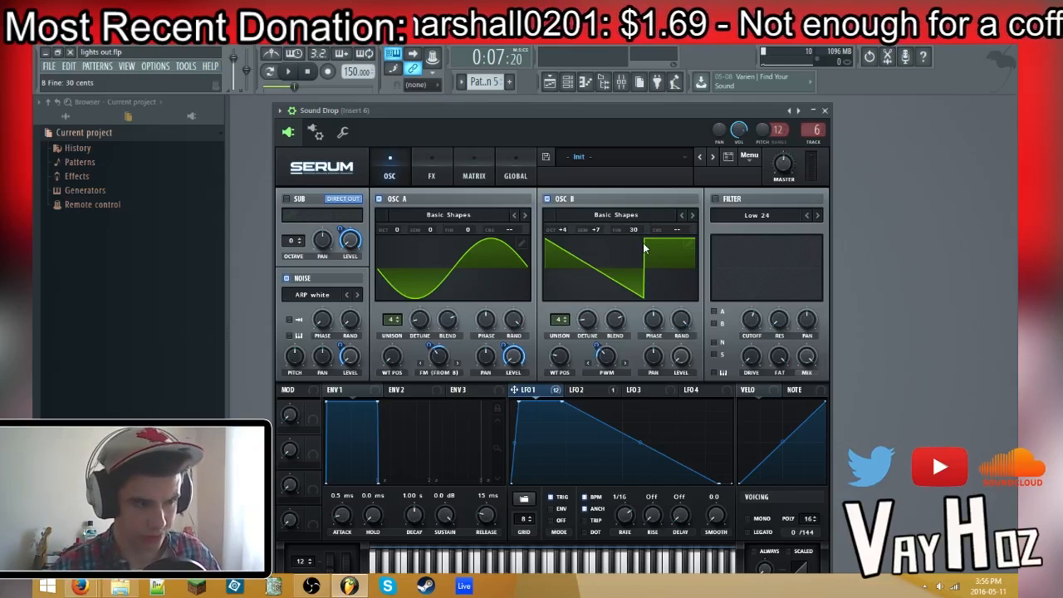
Step: Examine OSC B's unison voices, detune and wavetable position, viewing its waveform in 3D and back in 2D
{"action": "left_click", "coordinate": [567, 322]}
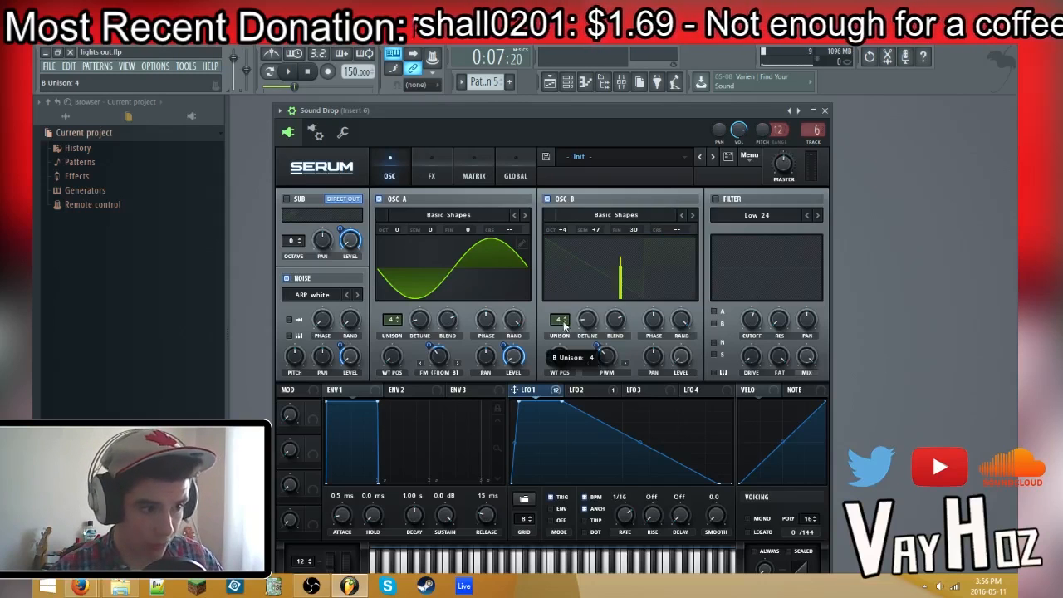
{"action": "left_click", "coordinate": [587, 322]}
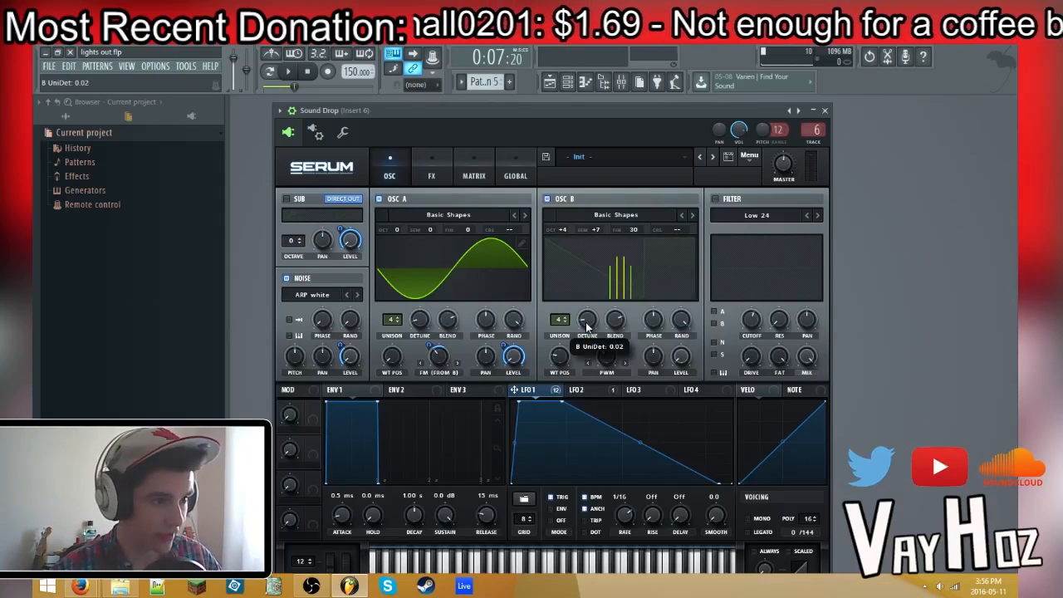
{"action": "left_click", "coordinate": [586, 322]}
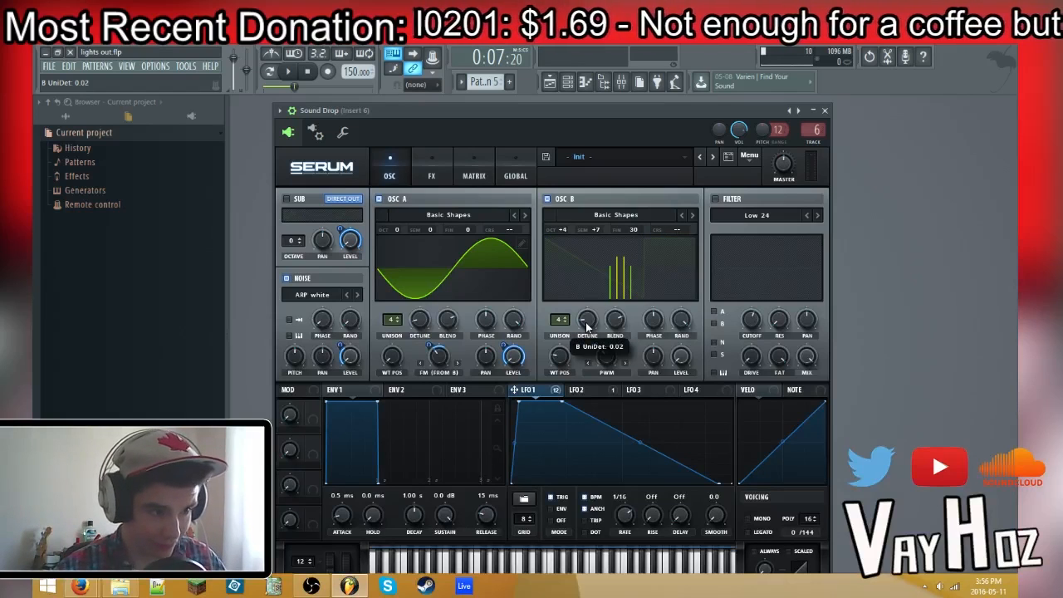
{"action": "left_click", "coordinate": [586, 324]}
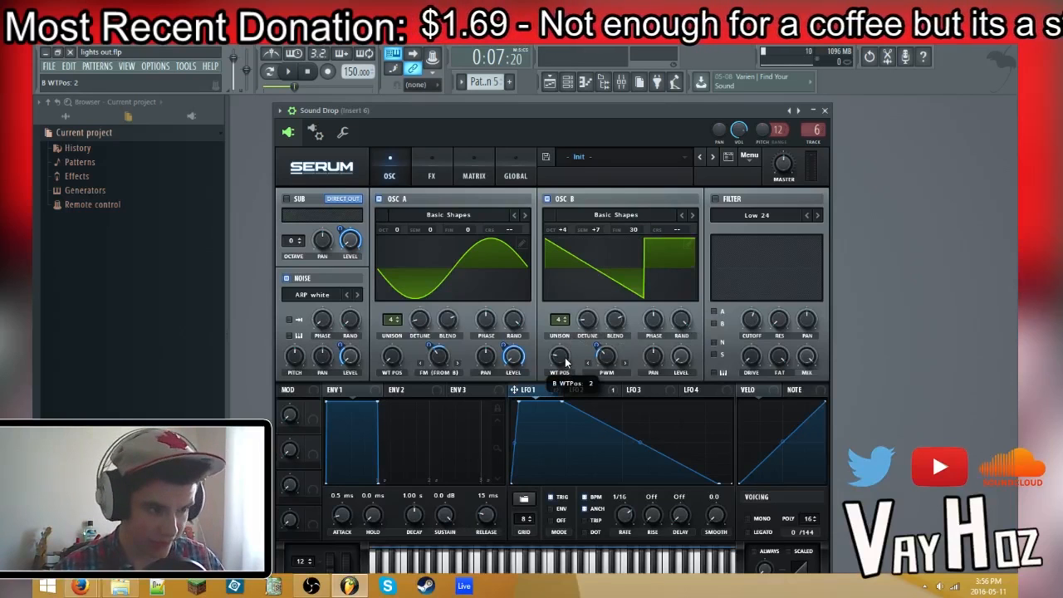
{"action": "left_click", "coordinate": [608, 287]}
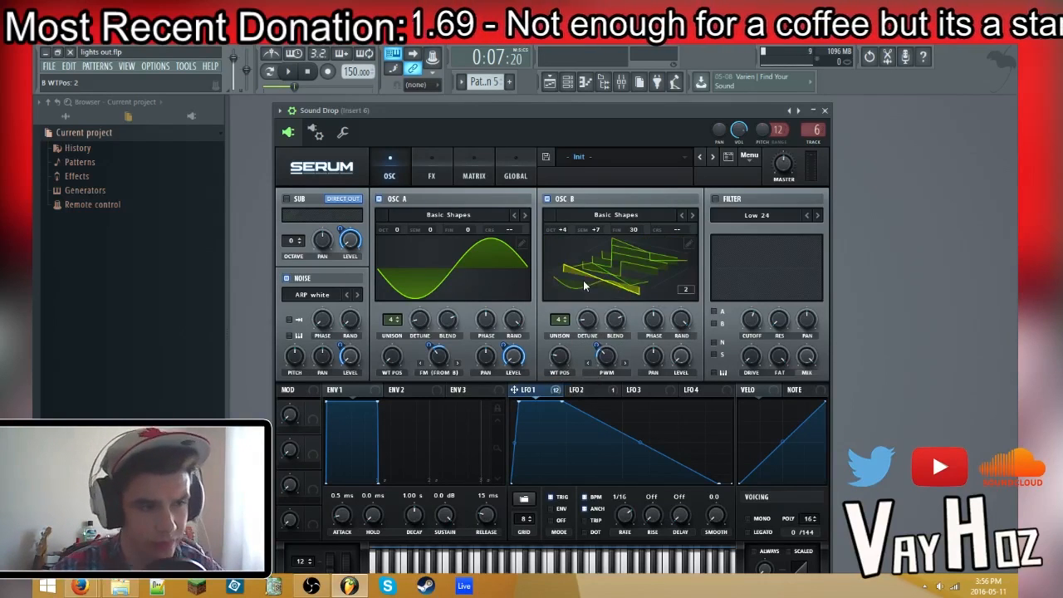
{"action": "left_click", "coordinate": [585, 279]}
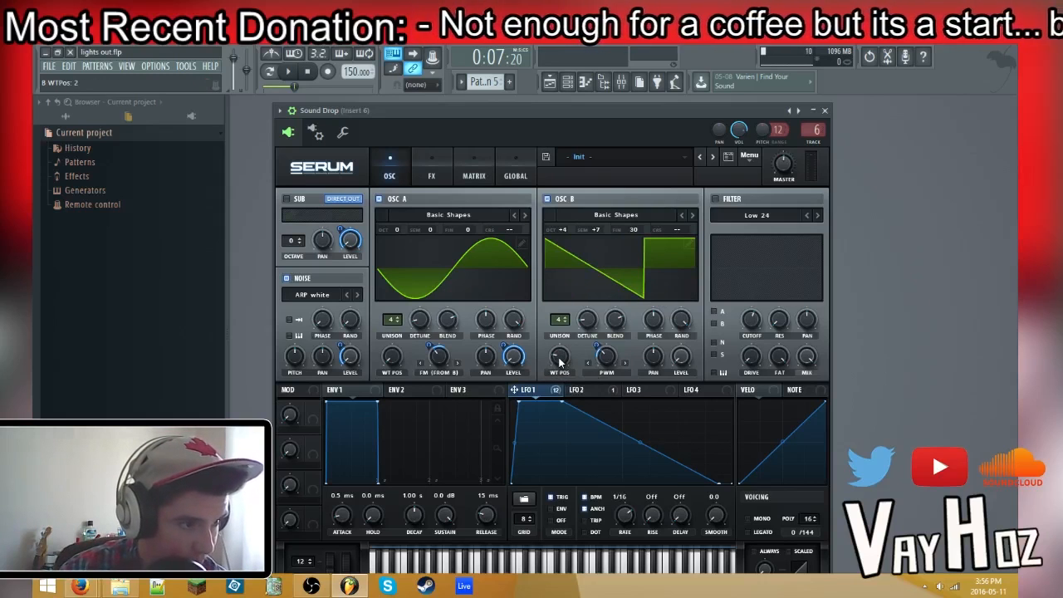
Step: Set the warp mode of OSC B to PWM
{"action": "left_click", "coordinate": [607, 372]}
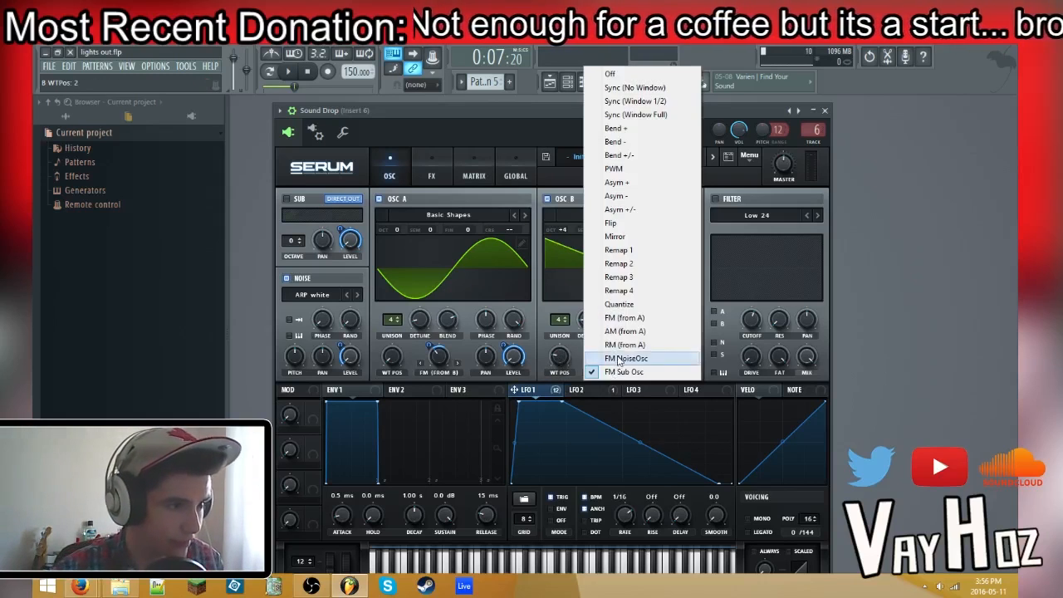
{"action": "left_click", "coordinate": [660, 170]}
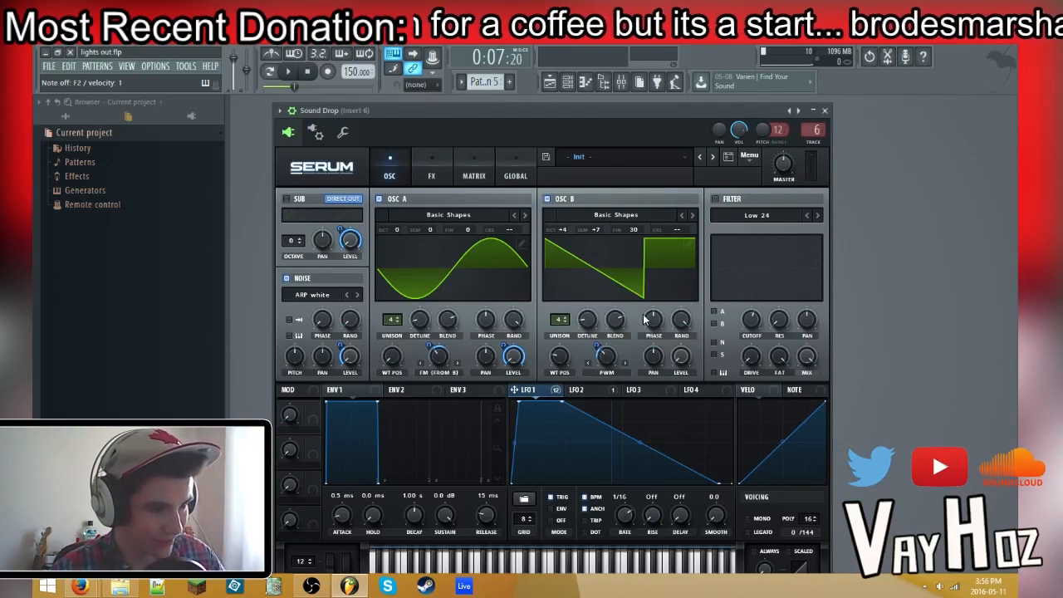
{"action": "left_click", "coordinate": [618, 375]}
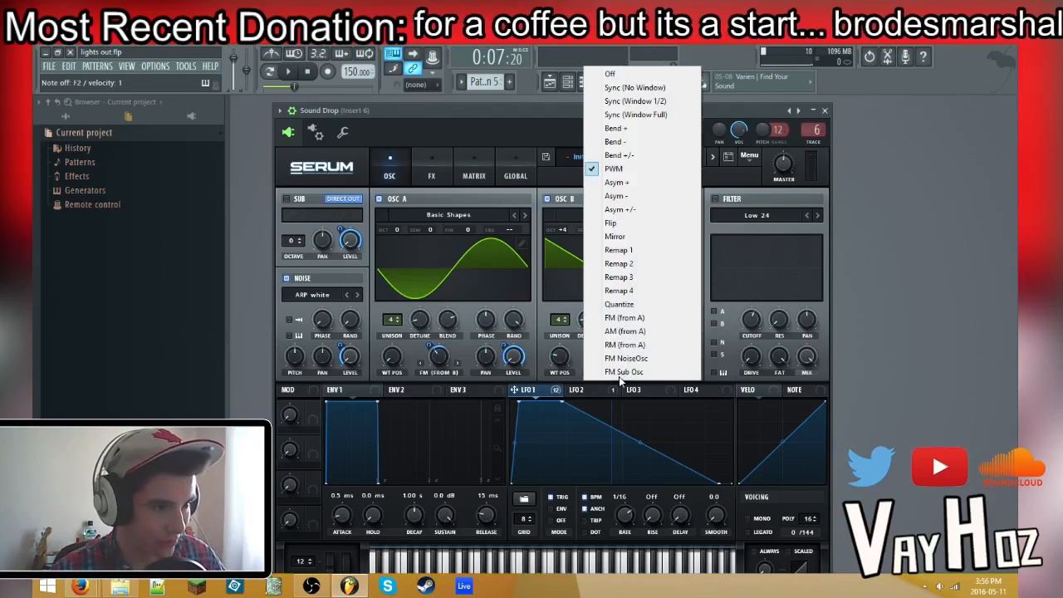
{"action": "left_click", "coordinate": [613, 169]}
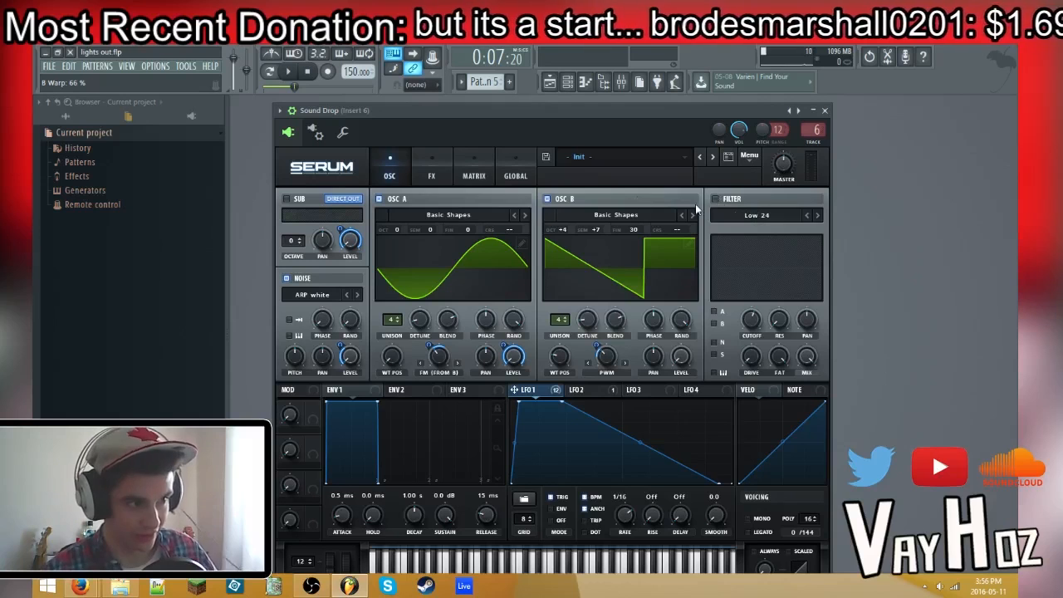
Step: Show Serum's effects rack and set the distortion type to HardClip
{"action": "left_click", "coordinate": [446, 163]}
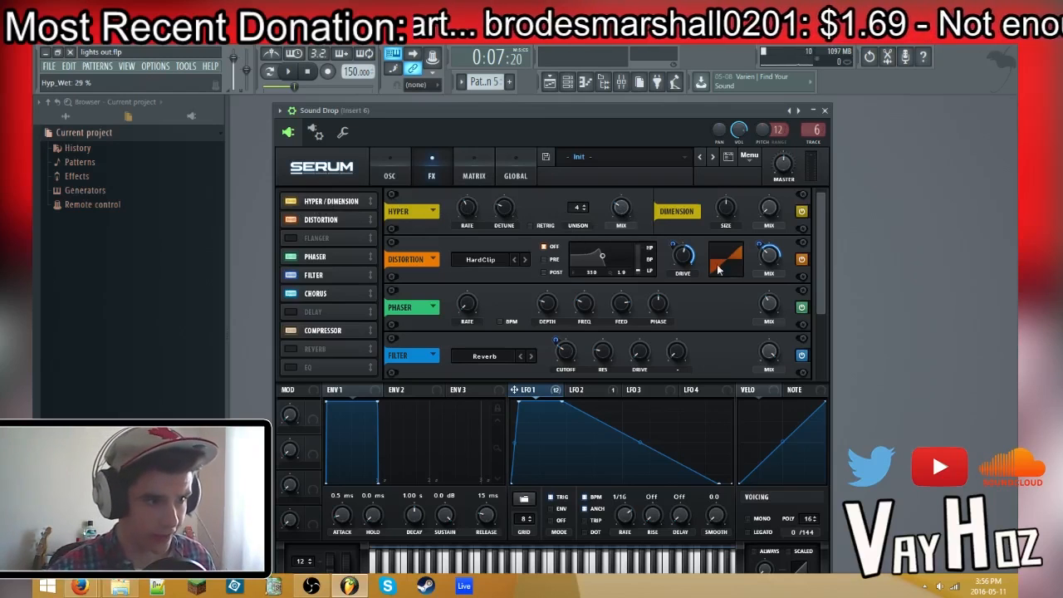
{"action": "left_click", "coordinate": [470, 261]}
{"action": "left_click", "coordinate": [488, 298]}
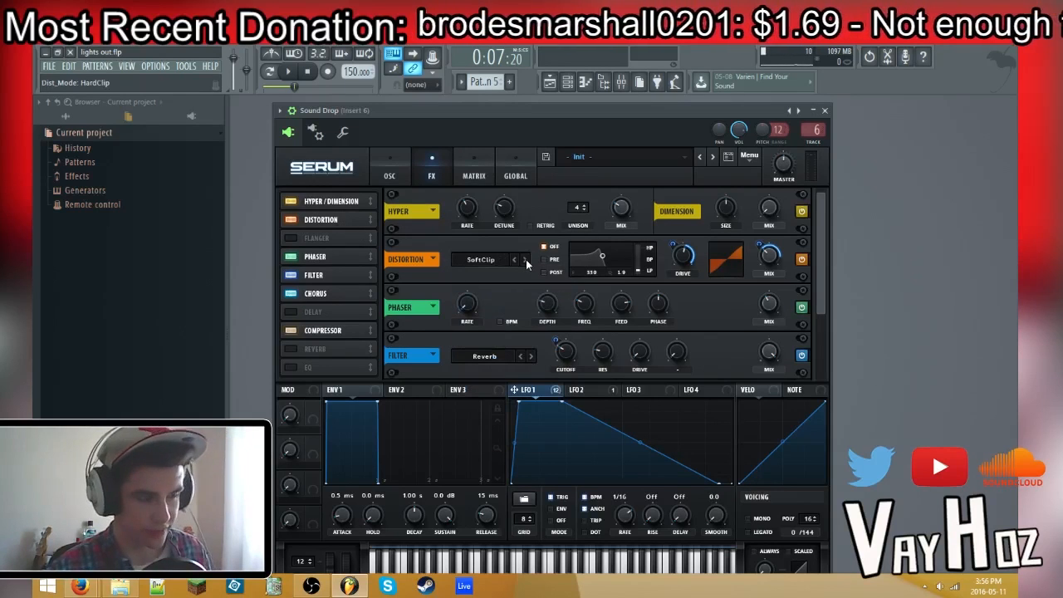
{"action": "left_click", "coordinate": [525, 259]}
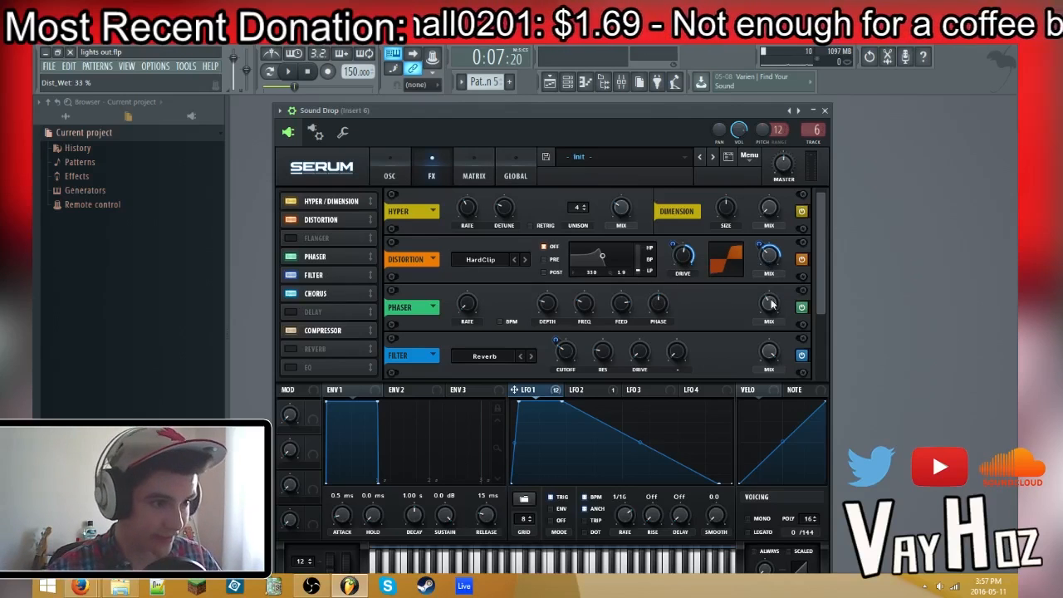
Step: Compare the sound with the effects rack's Filter switched off and on
{"action": "scroll", "coordinate": [827, 286], "scroll_direction": "down", "scroll_amount": 1}
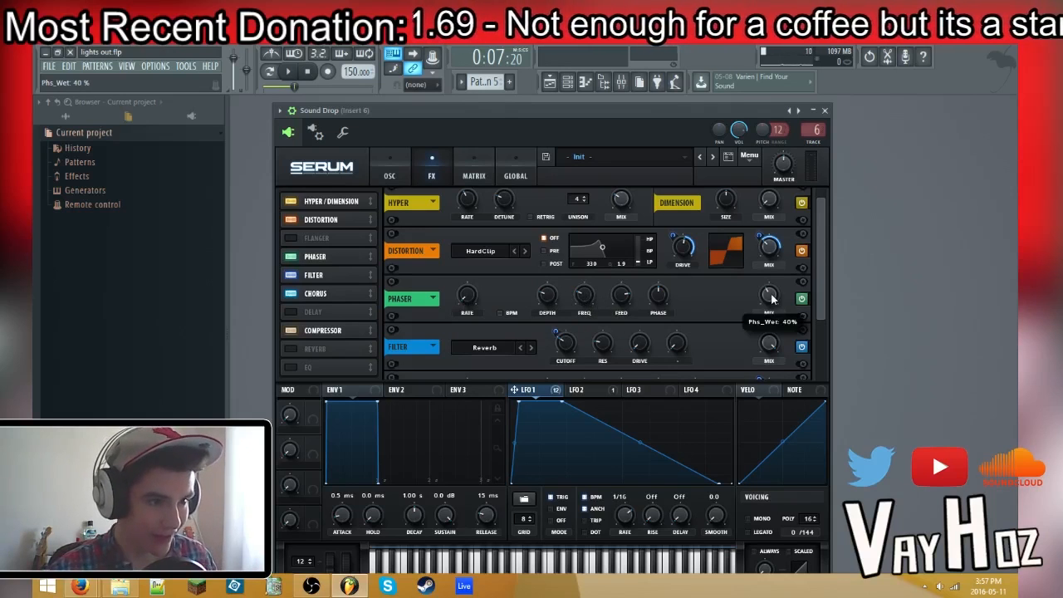
{"action": "left_click_drag", "start_coordinate": [770, 303], "coordinate": [813, 334]}
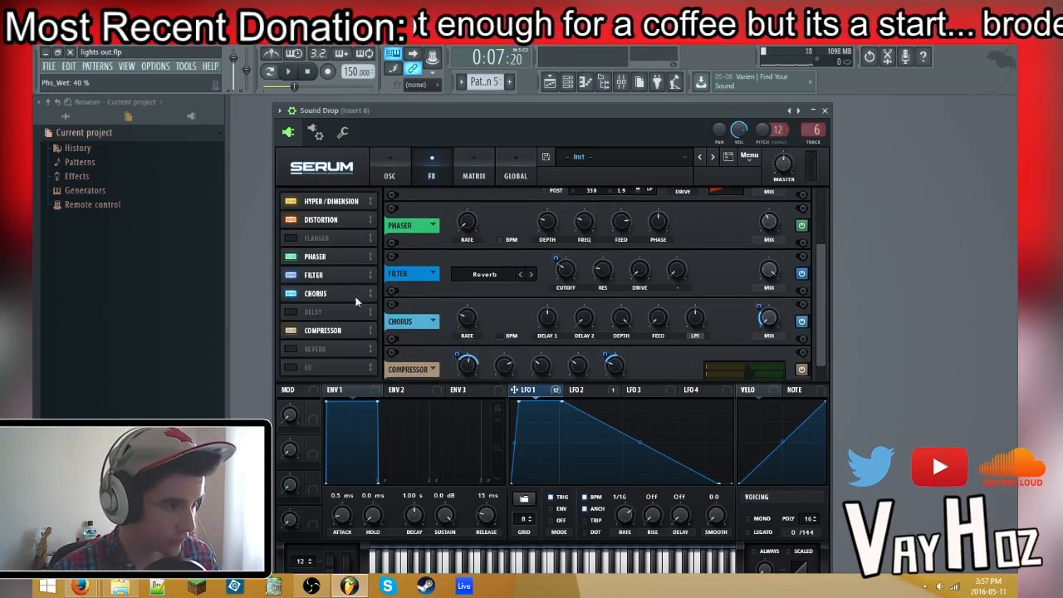
{"action": "left_click", "coordinate": [291, 274]}
{"action": "left_click", "coordinate": [290, 274]}
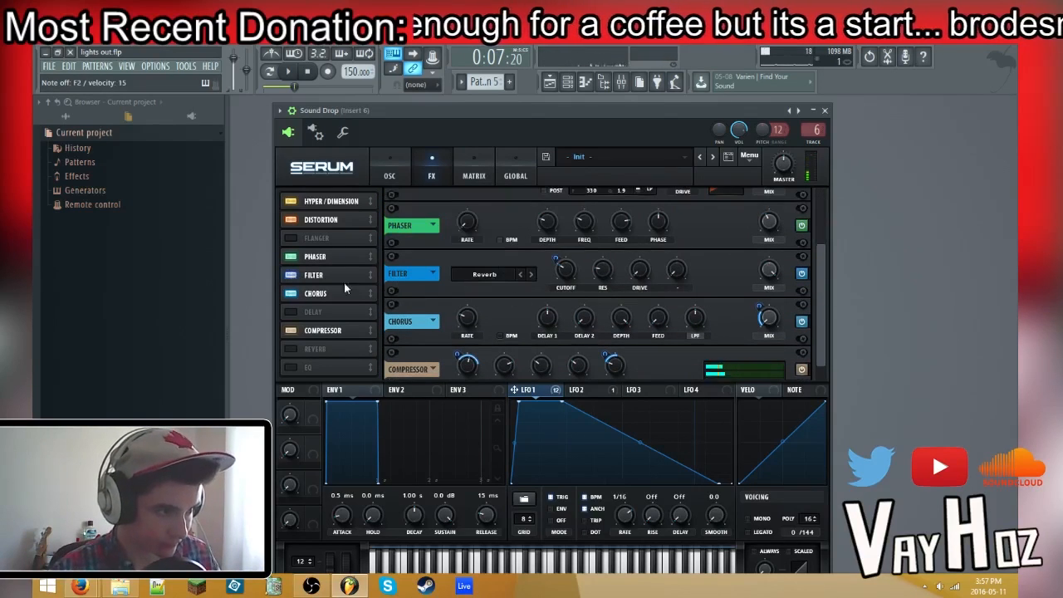
{"action": "left_click", "coordinate": [295, 275]}
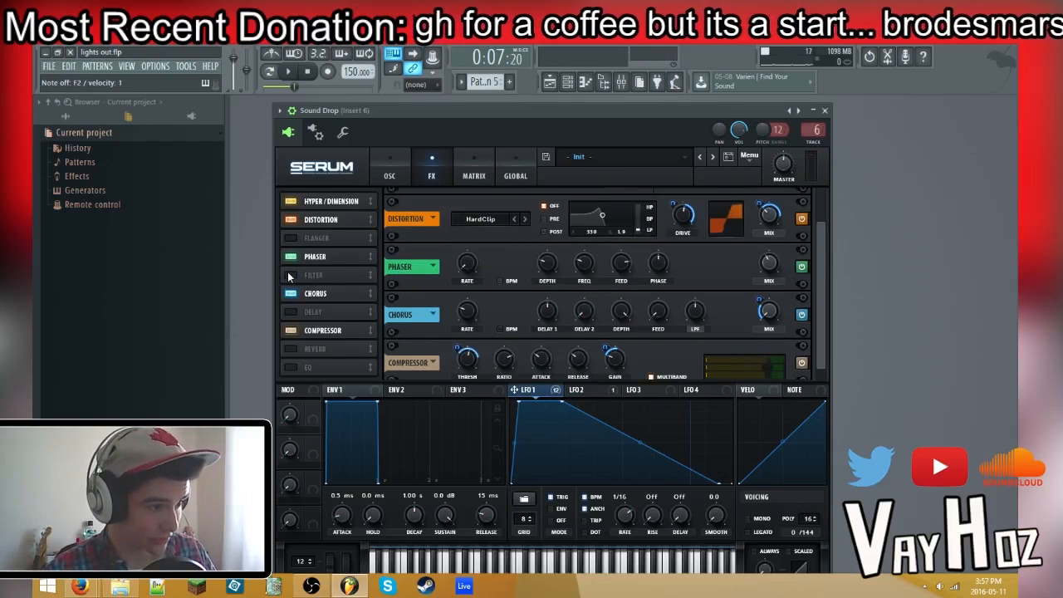
{"action": "left_click", "coordinate": [306, 276]}
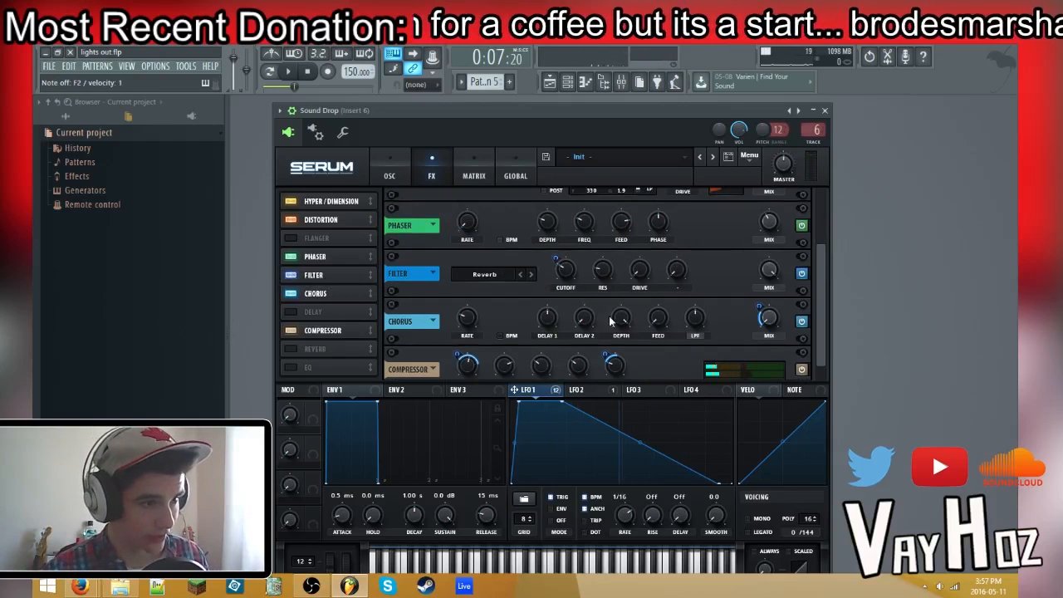
Step: Choose Reverb from the Misc category as the effects filter type and check its cutoff and resonance
{"action": "left_click", "coordinate": [469, 276]}
{"action": "mouse_move", "coordinate": [484, 329]}
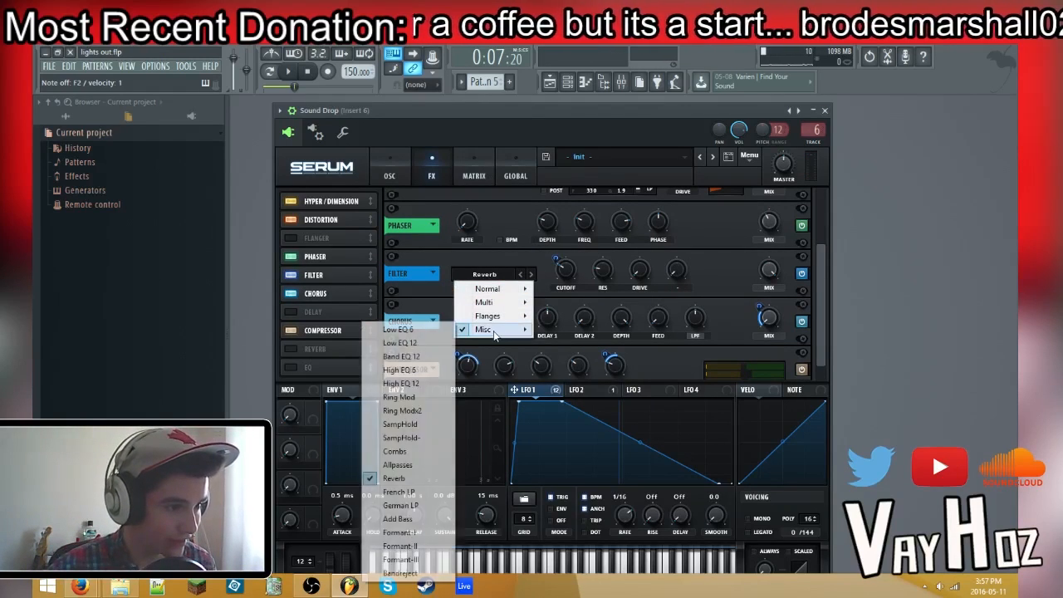
{"action": "left_click", "coordinate": [429, 480]}
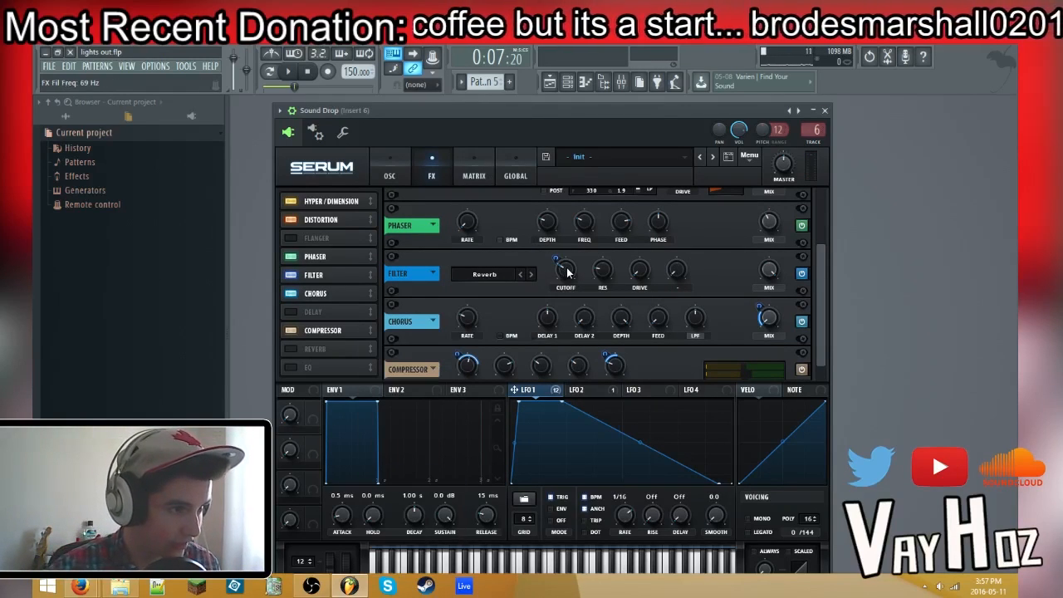
{"action": "mouse_move", "coordinate": [595, 273]}
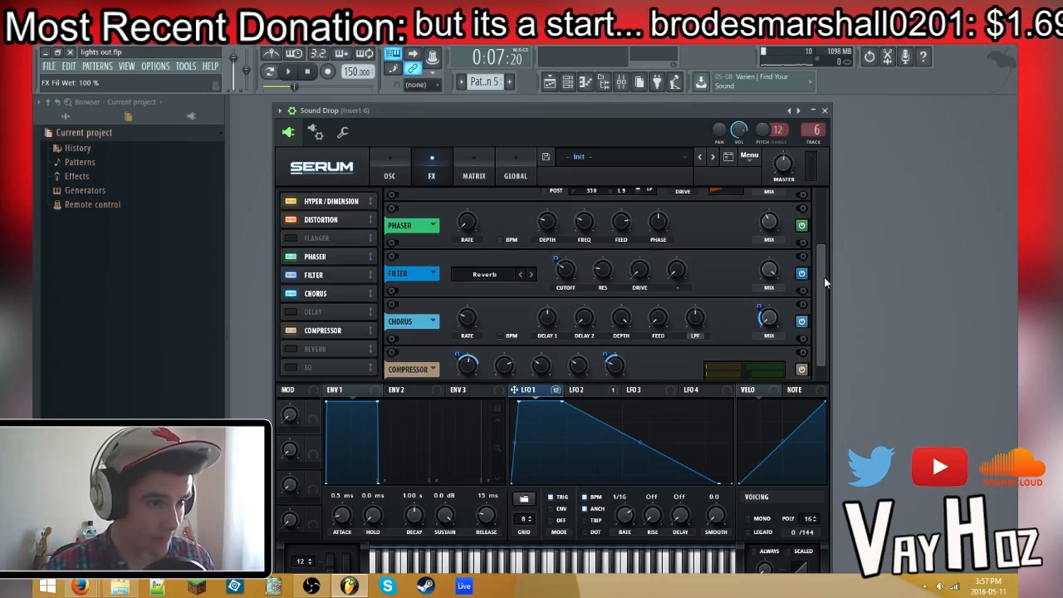
Step: Compare the sound with the Compressor off and on, and check its gain and threshold
{"action": "scroll", "coordinate": [824, 282], "scroll_direction": "down", "scroll_amount": 1}
{"action": "left_click", "coordinate": [295, 332]}
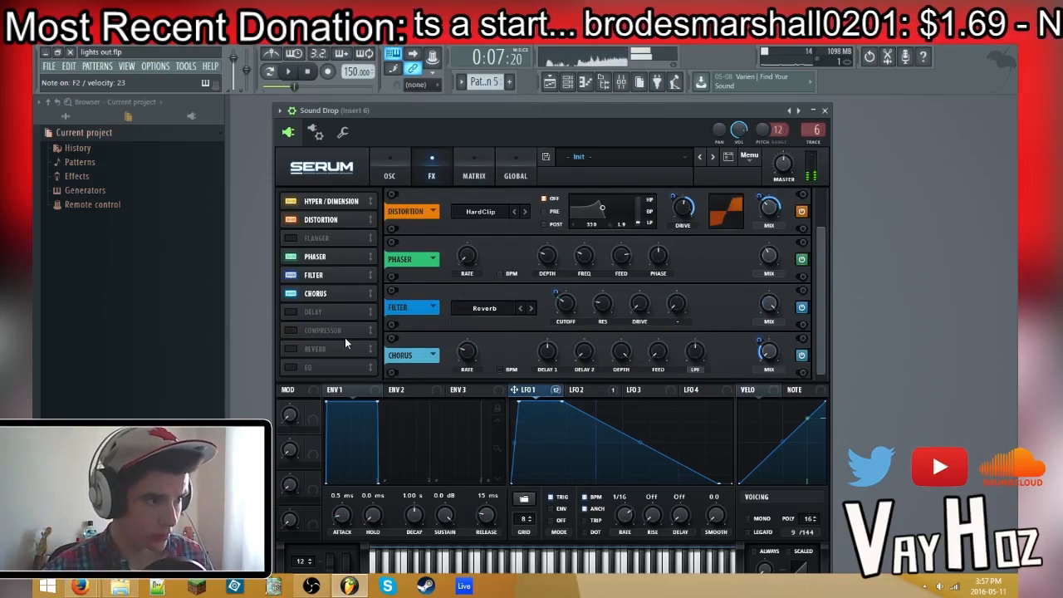
{"action": "left_click", "coordinate": [297, 330]}
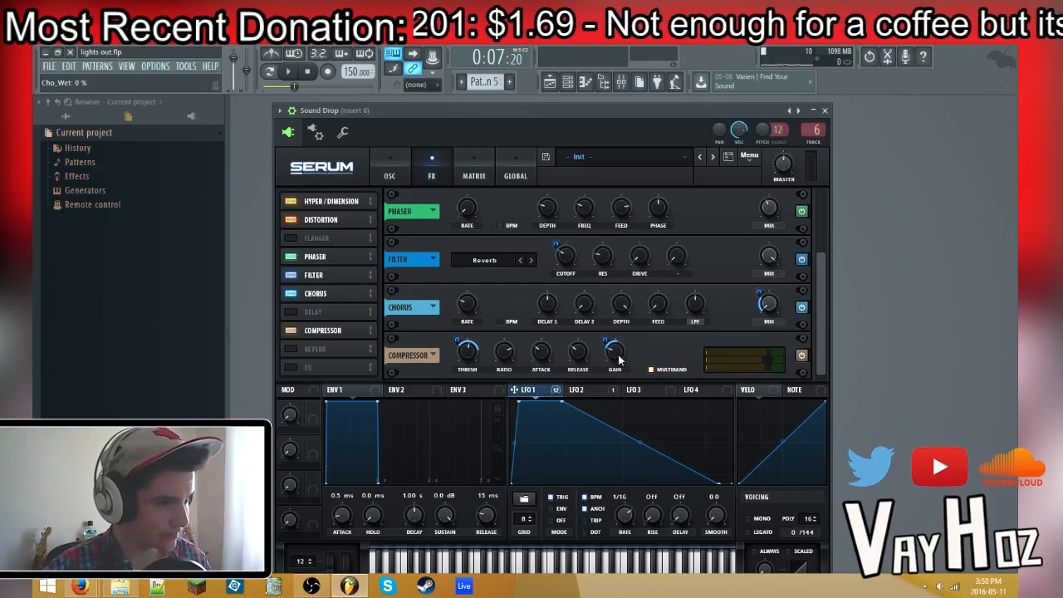
{"action": "mouse_move", "coordinate": [618, 355]}
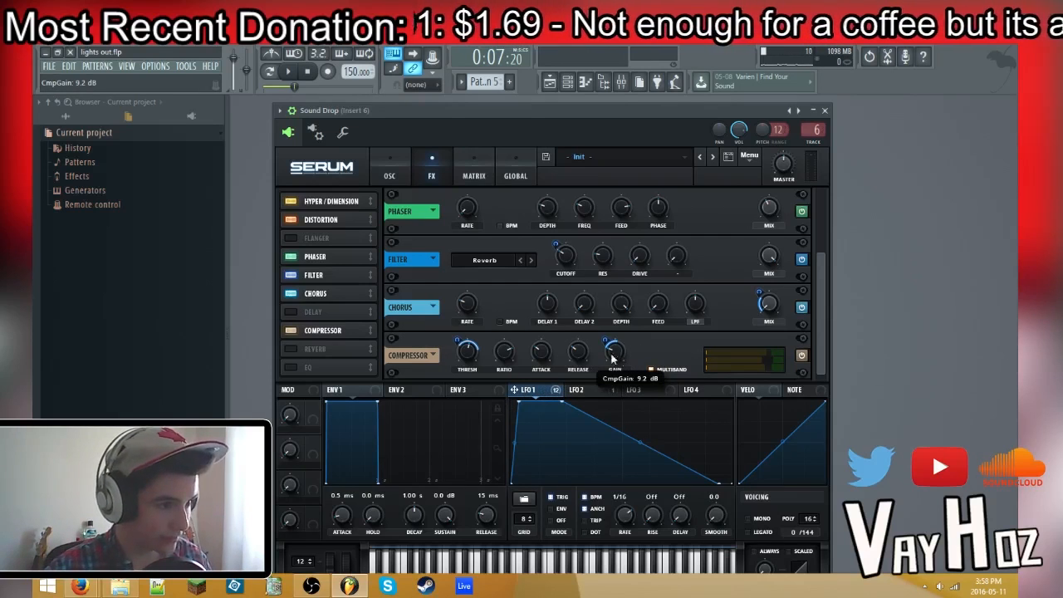
{"action": "mouse_move", "coordinate": [470, 350]}
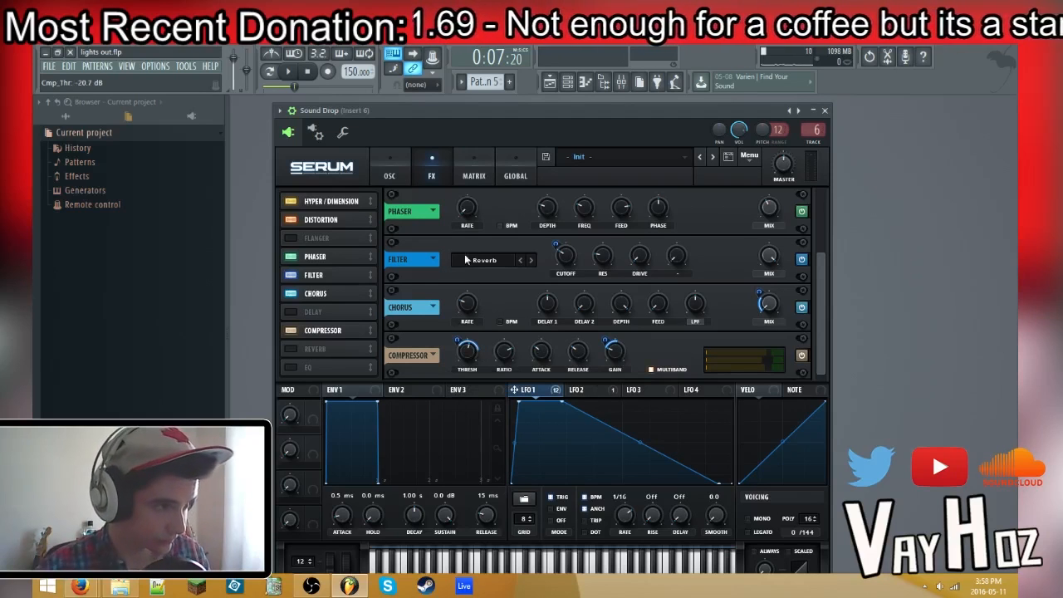
Step: Return to the oscillator view and inspect the LFO 1 modulation amounts on the noise level and the oscillator warps
{"action": "left_click", "coordinate": [392, 172]}
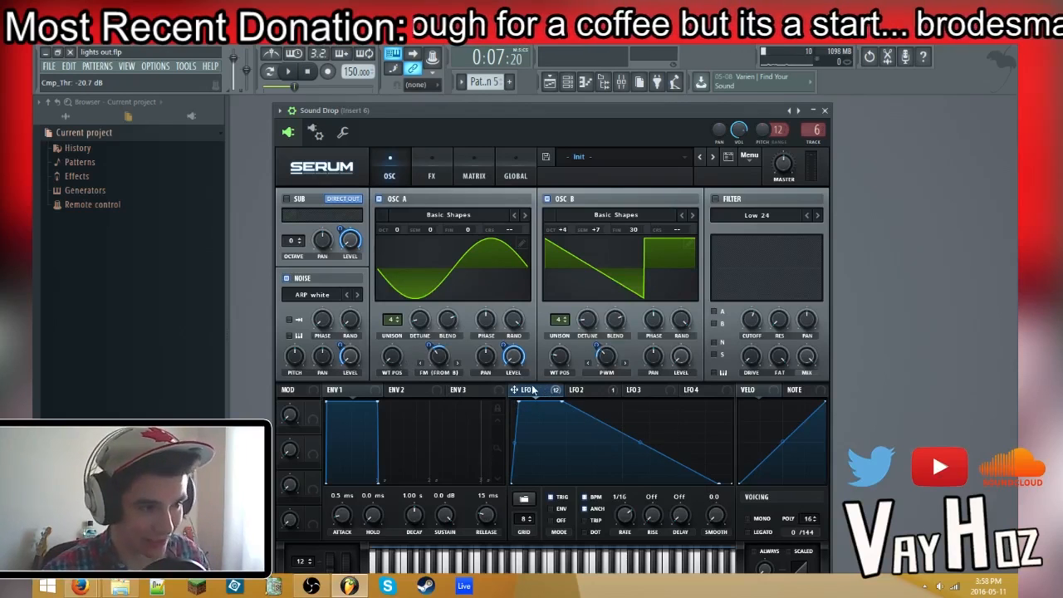
{"action": "left_click_drag", "start_coordinate": [490, 390], "coordinate": [340, 348]}
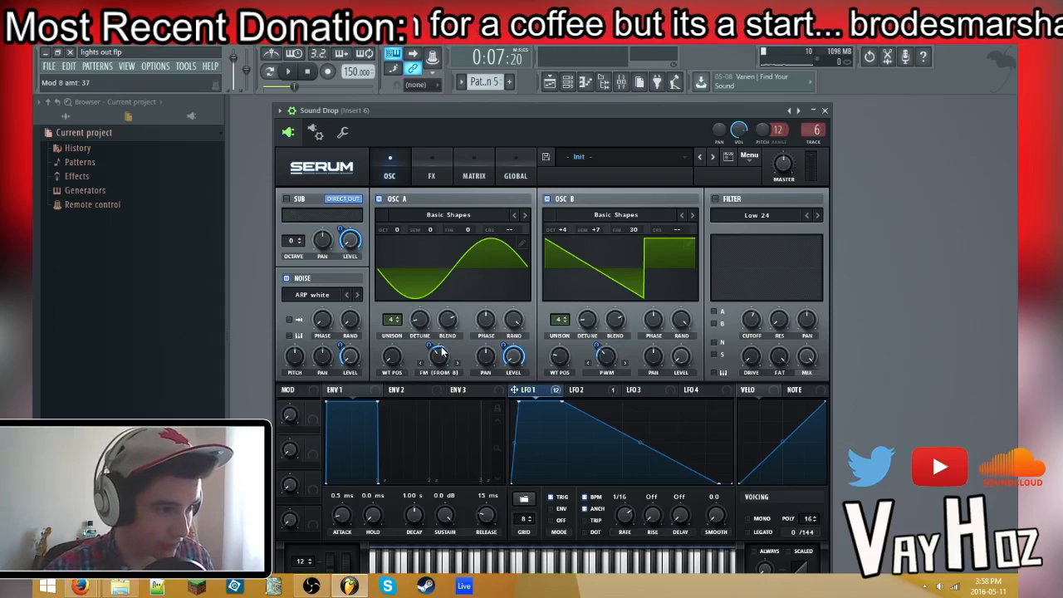
{"action": "left_click_drag", "start_coordinate": [431, 352], "coordinate": [429, 347]}
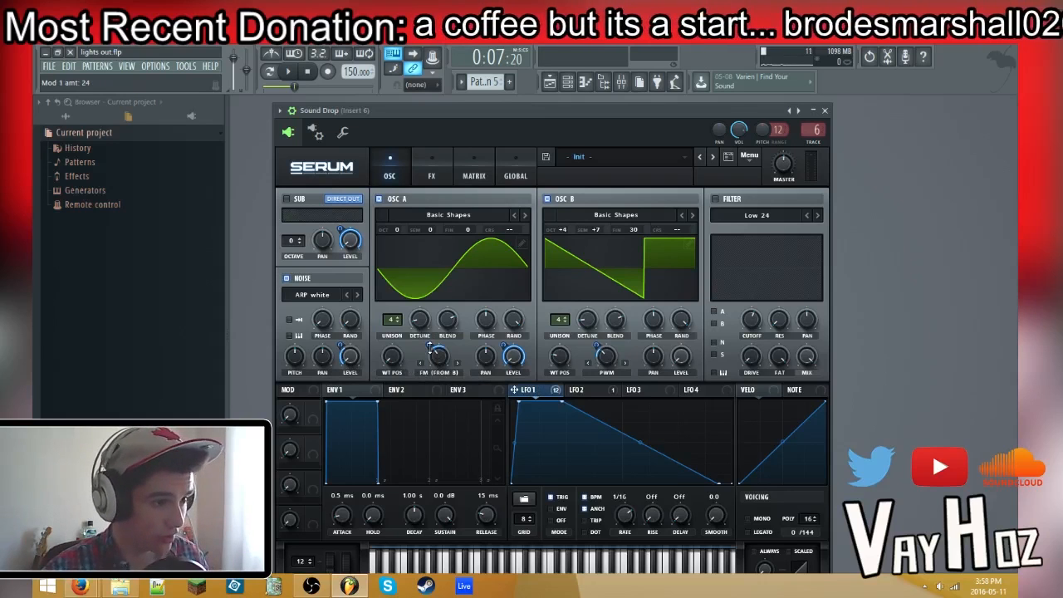
{"action": "mouse_move", "coordinate": [429, 347]}
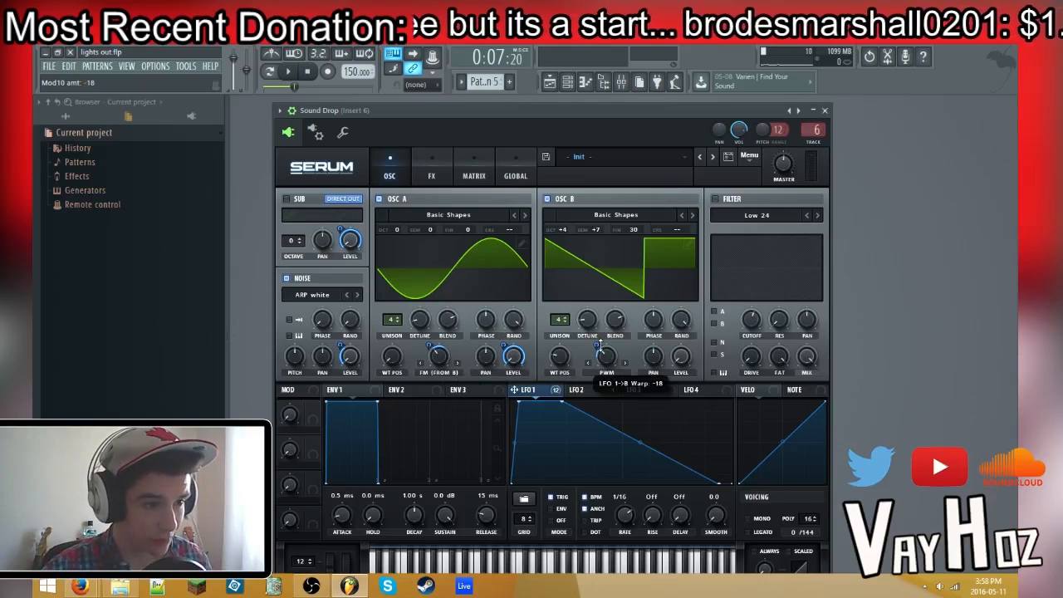
Step: Inspect the LFO 1 modulation amounts on the distortion's drive and mix in the effects rack
{"action": "left_click", "coordinate": [433, 170]}
{"action": "scroll", "coordinate": [812, 218], "scroll_direction": "up", "scroll_amount": 2}
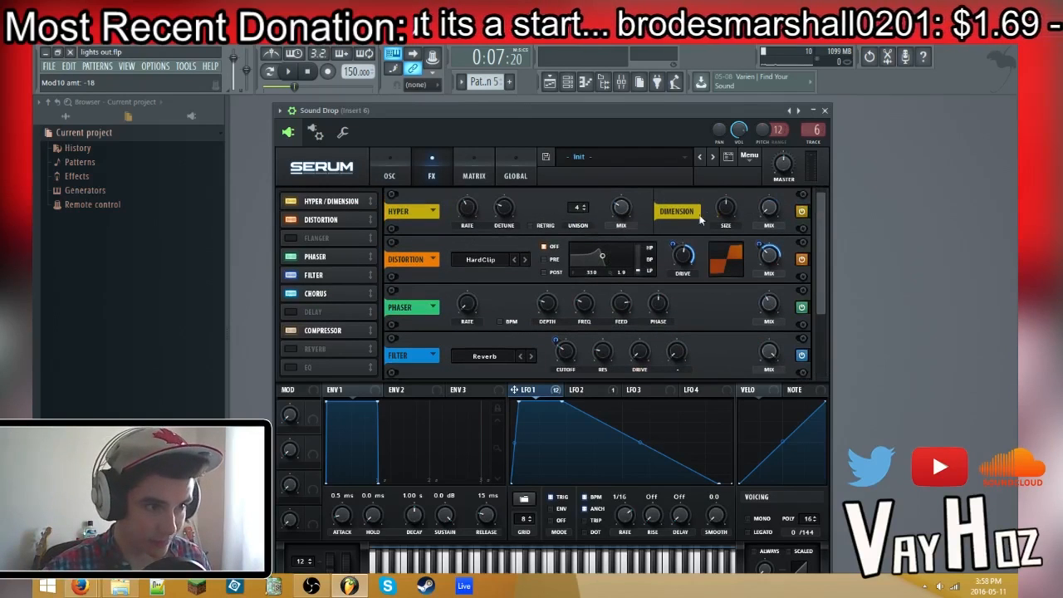
{"action": "mouse_move", "coordinate": [670, 241]}
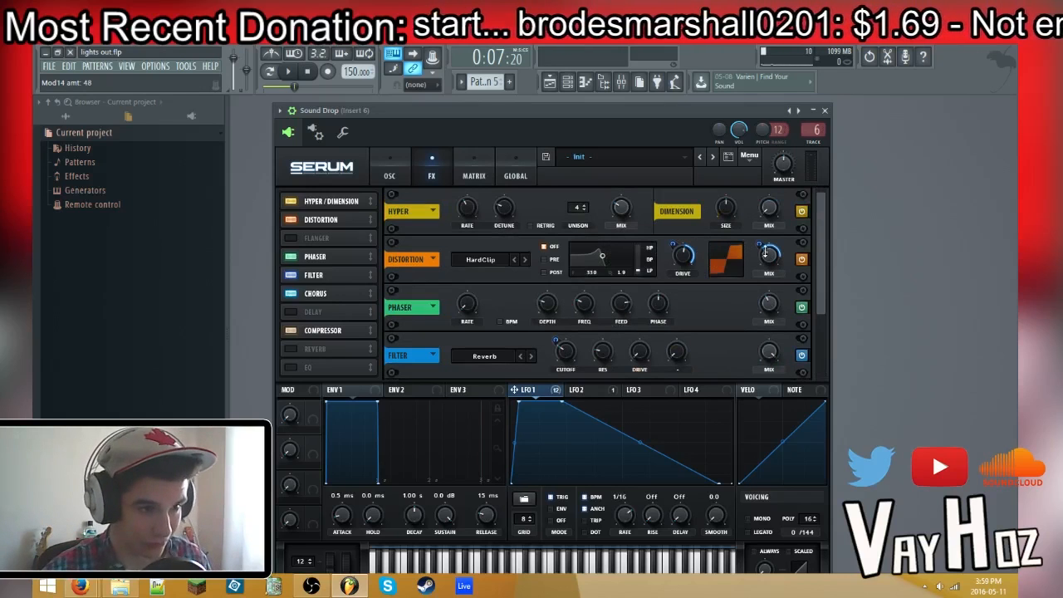
{"action": "mouse_move", "coordinate": [762, 249]}
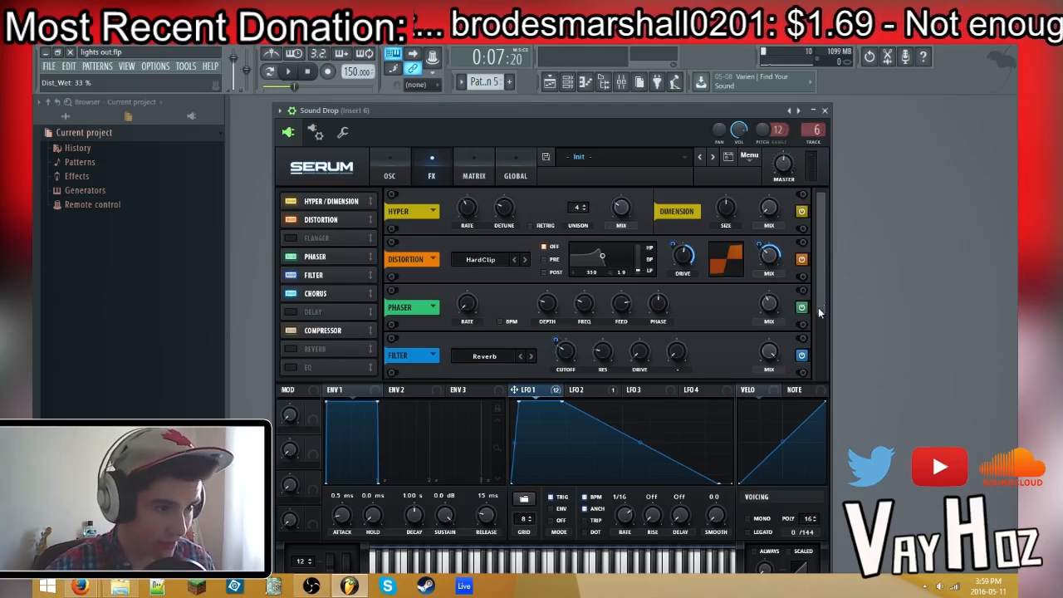
Step: Inspect the LFO 1 modulation amounts on the filter cutoff, chorus mix, and compressor threshold and gain, and close the Sound Drop's Serum window
{"action": "scroll", "coordinate": [820, 320], "scroll_direction": "down", "scroll_amount": 2}
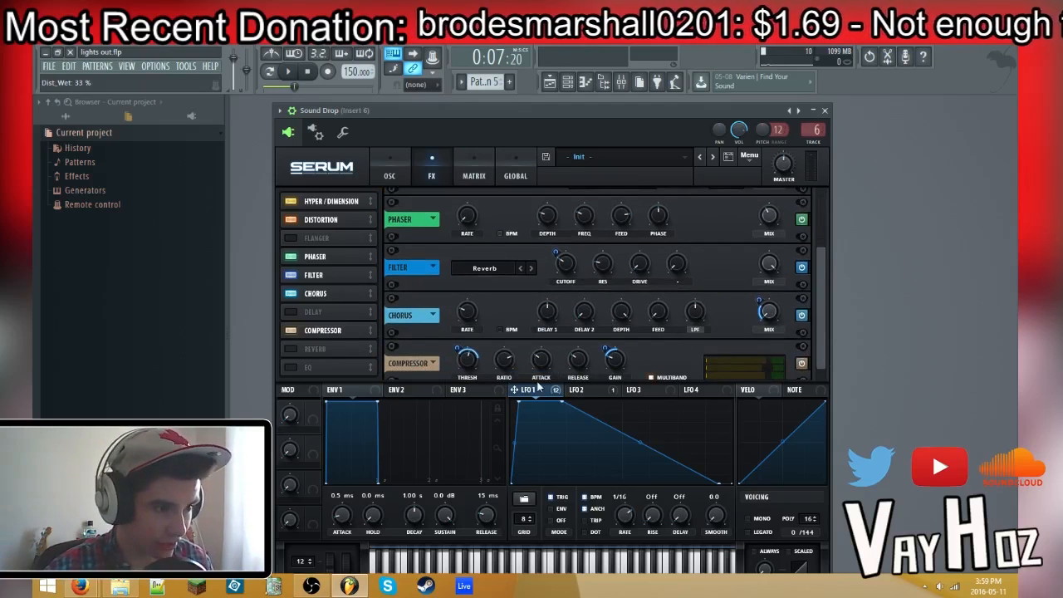
{"action": "mouse_move", "coordinate": [557, 256]}
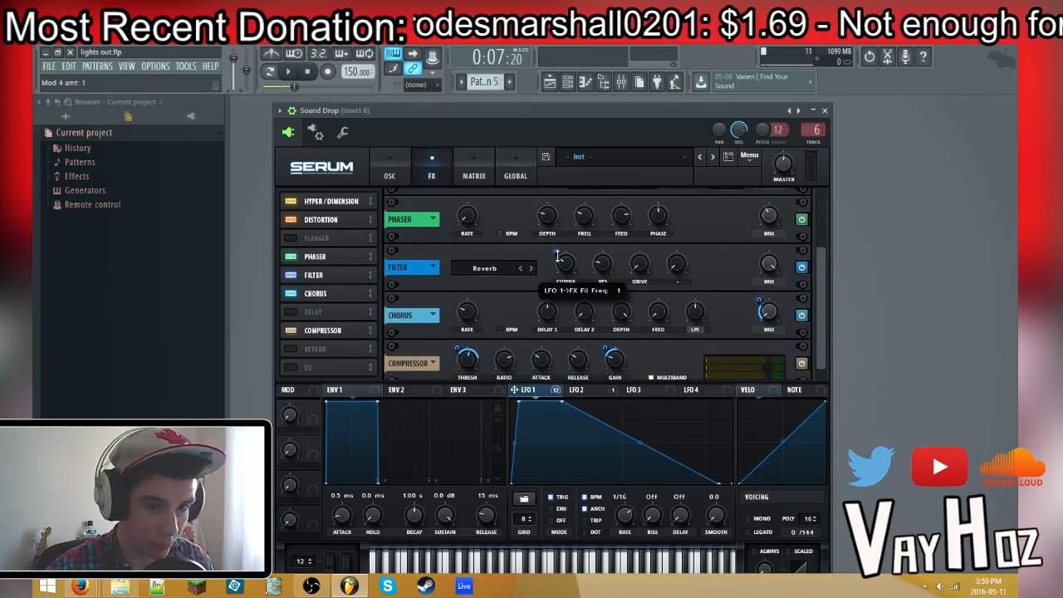
{"action": "right_click", "coordinate": [559, 256]}
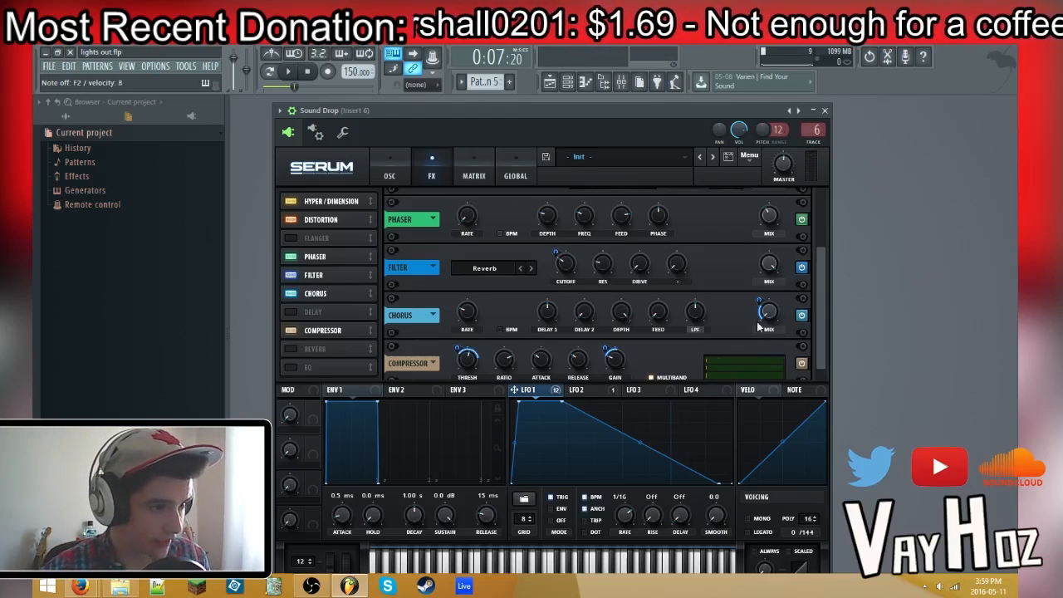
{"action": "left_click_drag", "start_coordinate": [758, 300], "coordinate": [758, 304]}
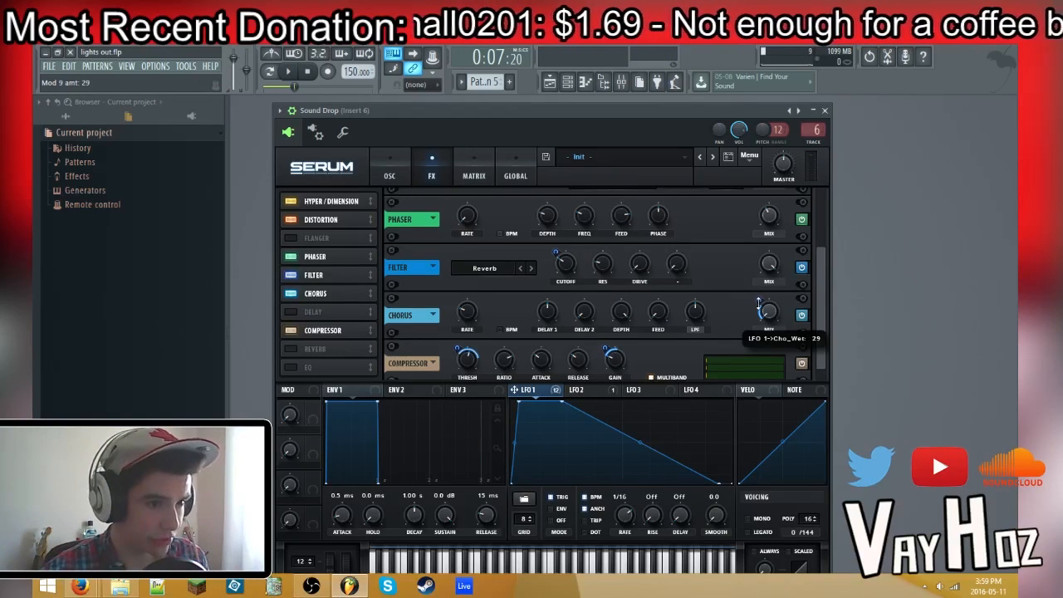
{"action": "scroll", "coordinate": [824, 325], "scroll_direction": "down", "scroll_amount": 1}
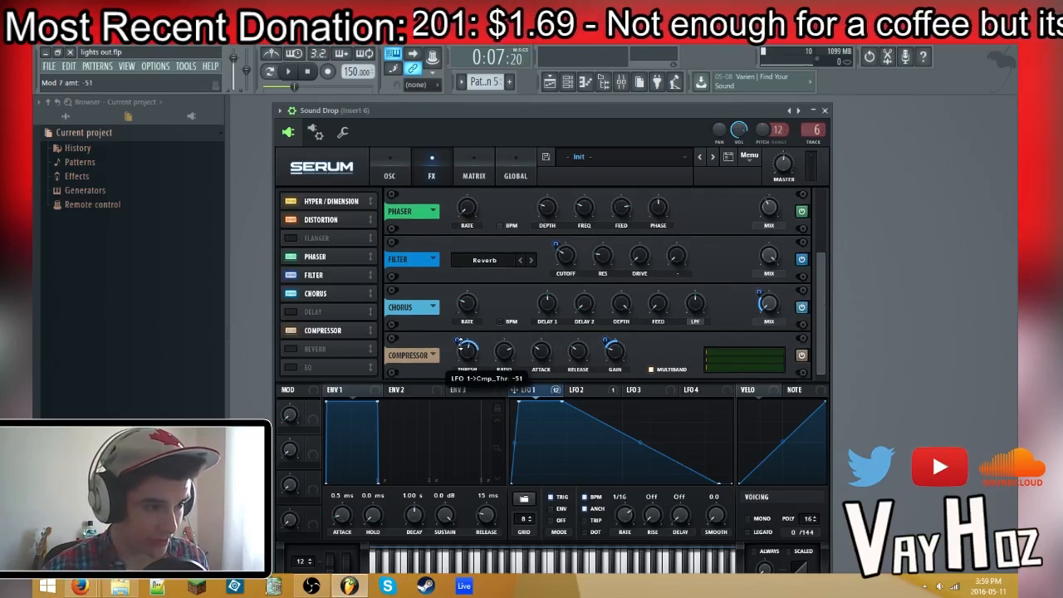
{"action": "mouse_move", "coordinate": [608, 340]}
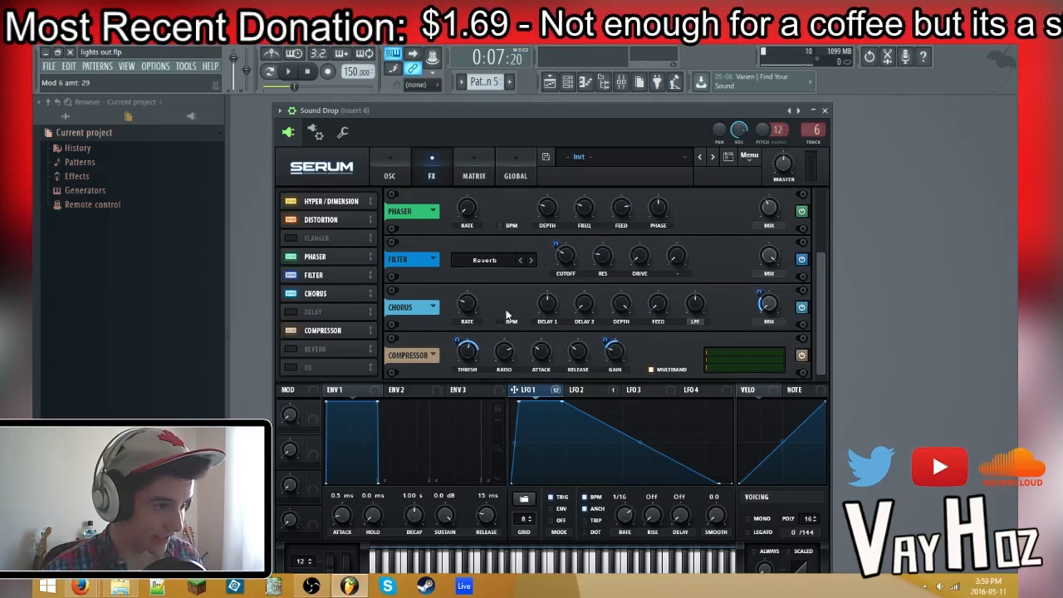
{"action": "left_click", "coordinate": [390, 169]}
{"action": "key", "text": "Escape"}
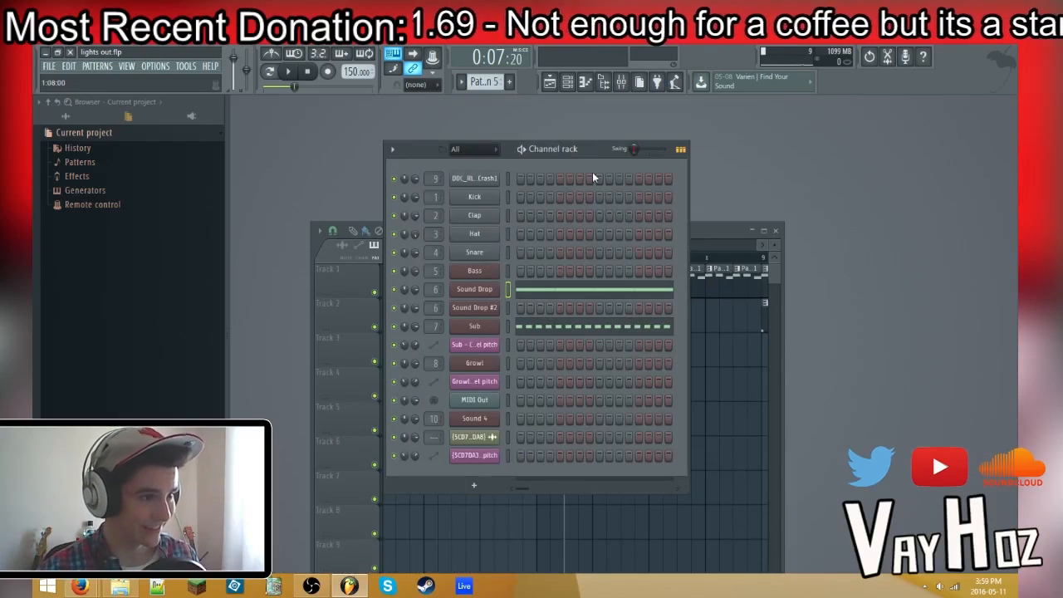
Step: Open OTT on mixer track Insert 6, set its output gain to 0.0 dB and close it
{"action": "key", "text": "F9"}
{"action": "left_click", "coordinate": [448, 176]}
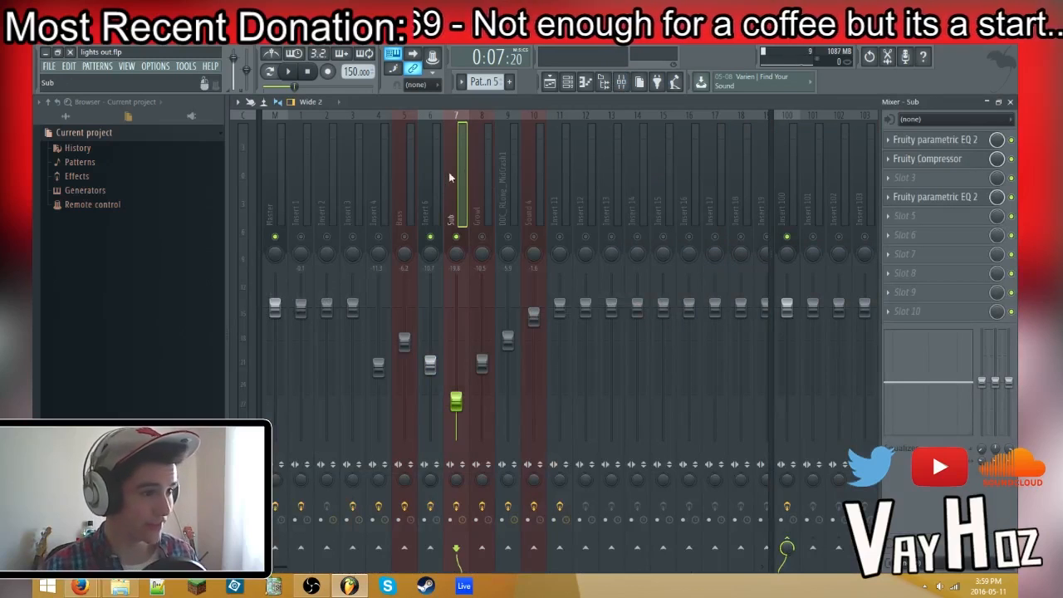
{"action": "left_click", "coordinate": [440, 176]}
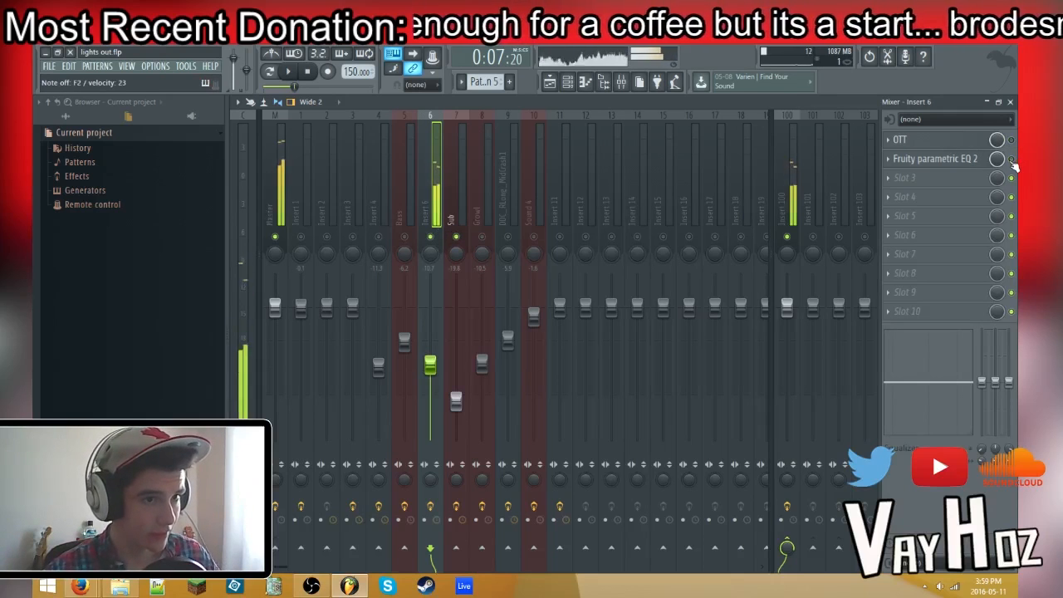
{"action": "left_click", "coordinate": [928, 146]}
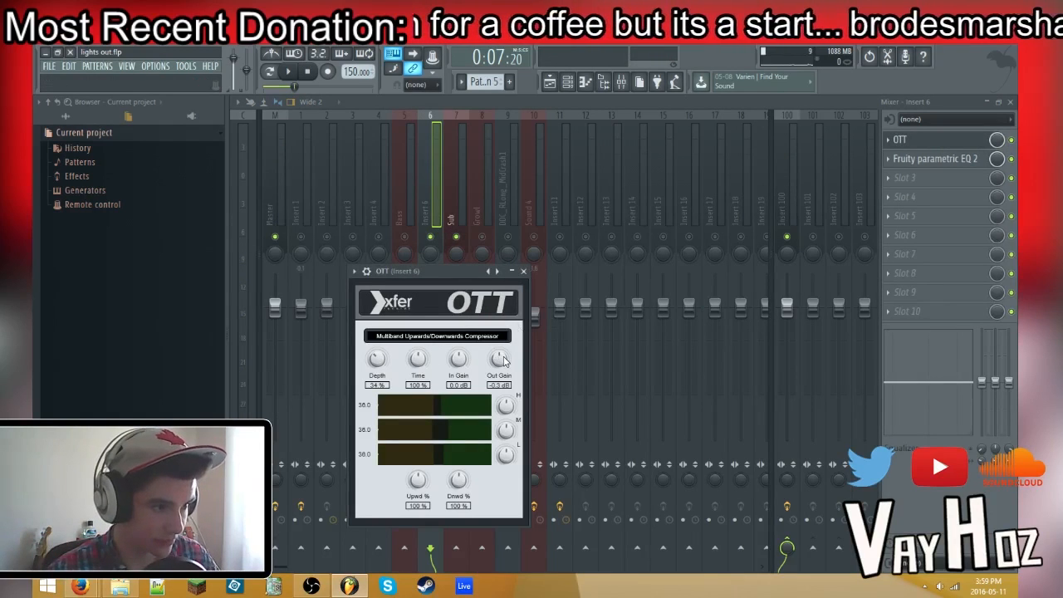
{"action": "scroll", "coordinate": [499, 358], "scroll_direction": "up", "scroll_amount": 5}
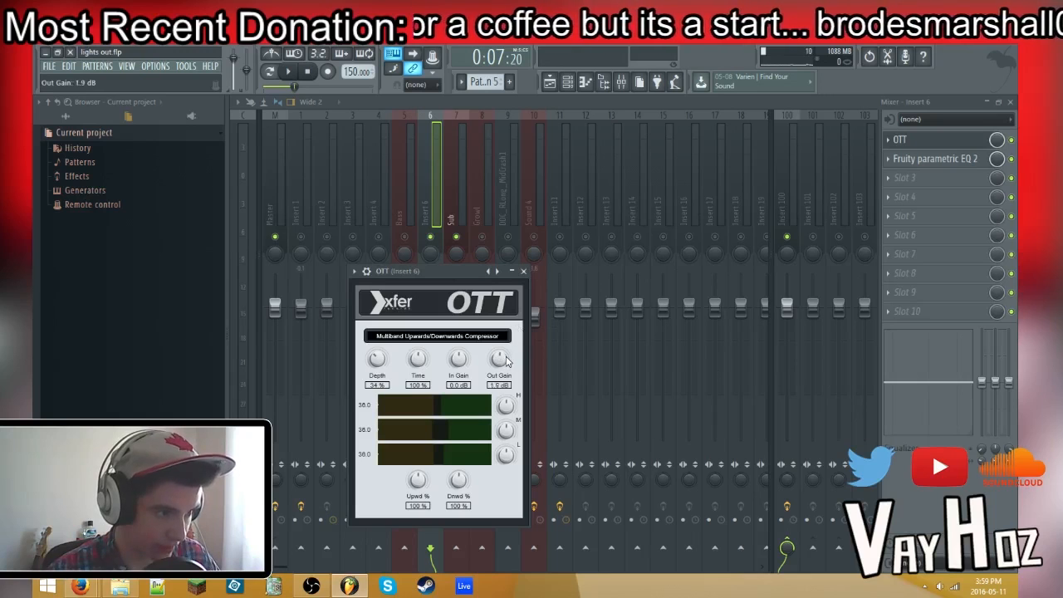
{"action": "scroll", "coordinate": [499, 359], "scroll_direction": "down", "scroll_amount": 2}
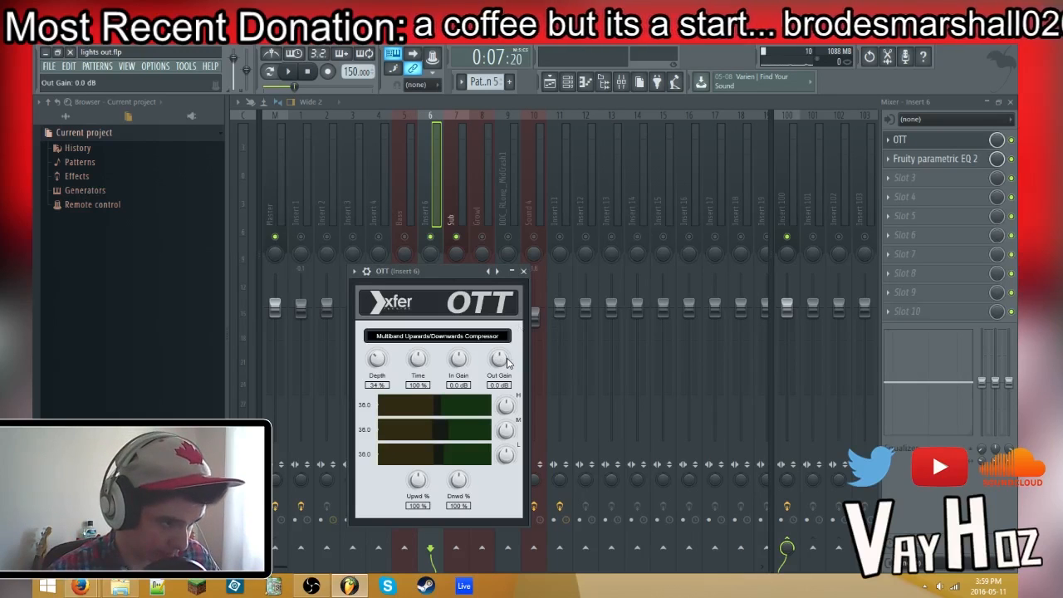
{"action": "left_click", "coordinate": [523, 271]}
Step: Slightly lower the high-frequency band 5 peak in Insert 6's Fruity parametric EQ 2 and close the equalizer
{"action": "left_click", "coordinate": [935, 159]}
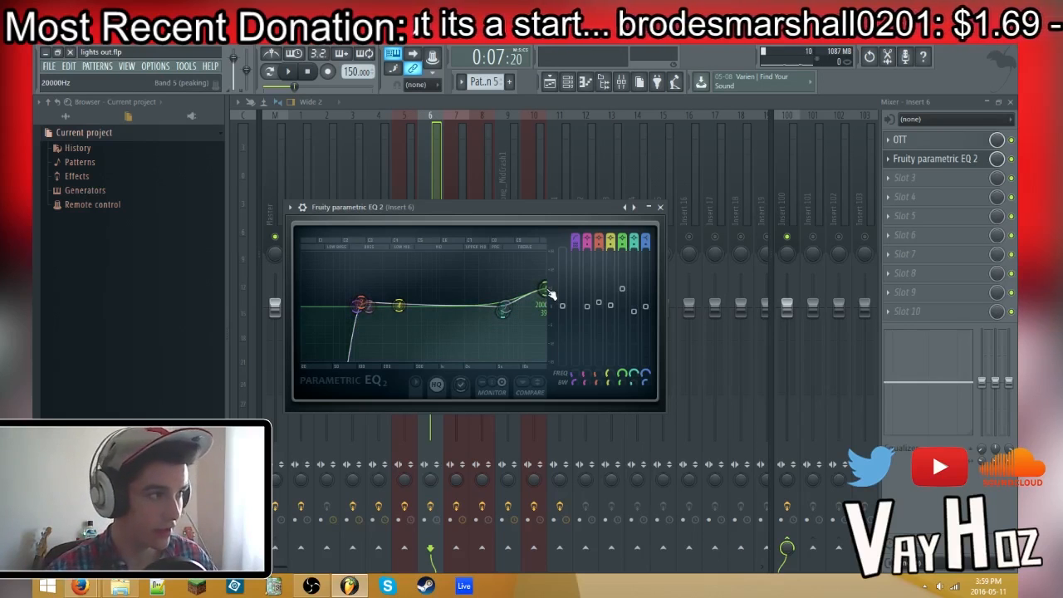
{"action": "mouse_move", "coordinate": [543, 295]}
{"action": "left_mouse_down"}
{"action": "mouse_move", "coordinate": [540, 282]}
{"action": "mouse_move", "coordinate": [514, 282]}
{"action": "mouse_move", "coordinate": [541, 292]}
{"action": "left_mouse_up"}
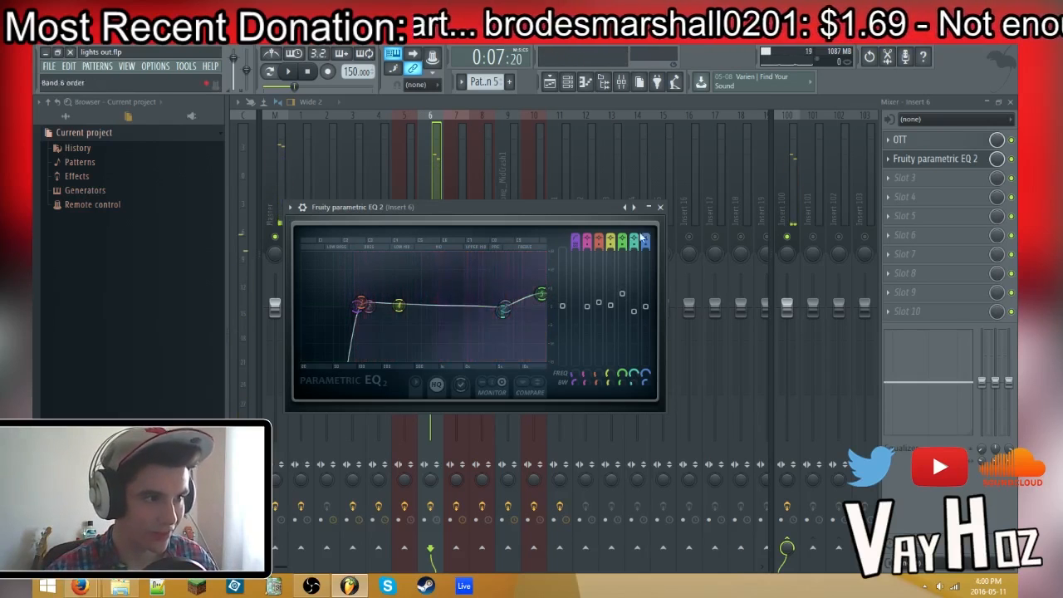
{"action": "left_click", "coordinate": [660, 207]}
Step: Toggle the solo of Insert 6 and the mute of the Sub track in the mixer, and close the mixer
{"action": "left_click", "coordinate": [433, 236]}
{"action": "right_click", "coordinate": [434, 237]}
{"action": "left_click", "coordinate": [458, 237]}
{"action": "left_click", "coordinate": [461, 198]}
{"action": "left_click", "coordinate": [432, 198]}
{"action": "key", "text": "F9"}
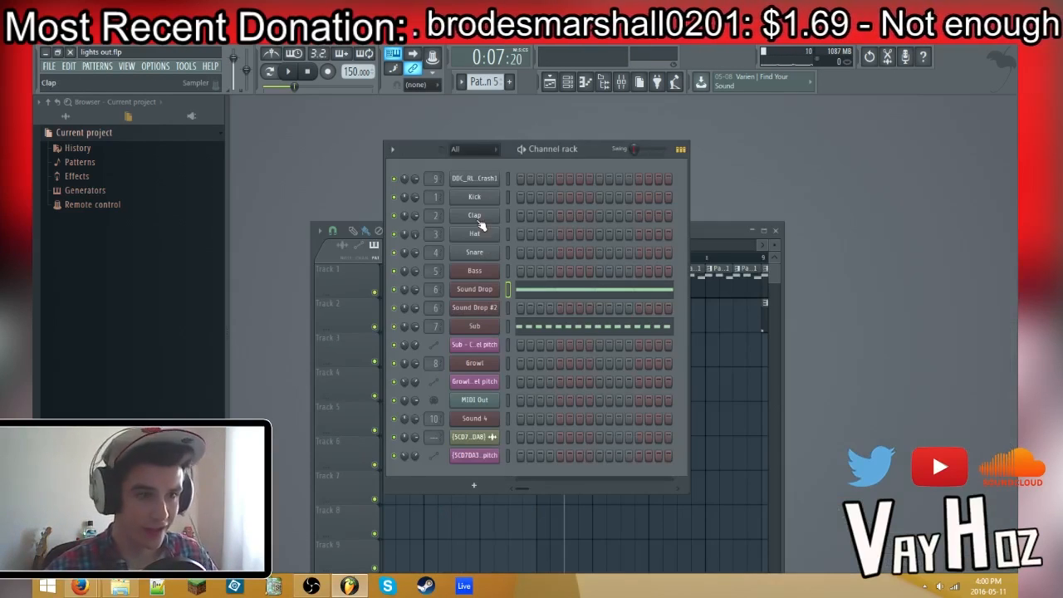
Step: Examine the Sub's F2 notes in the piano roll and briefly check the Sound Drop's Serum window
{"action": "left_click", "coordinate": [596, 330]}
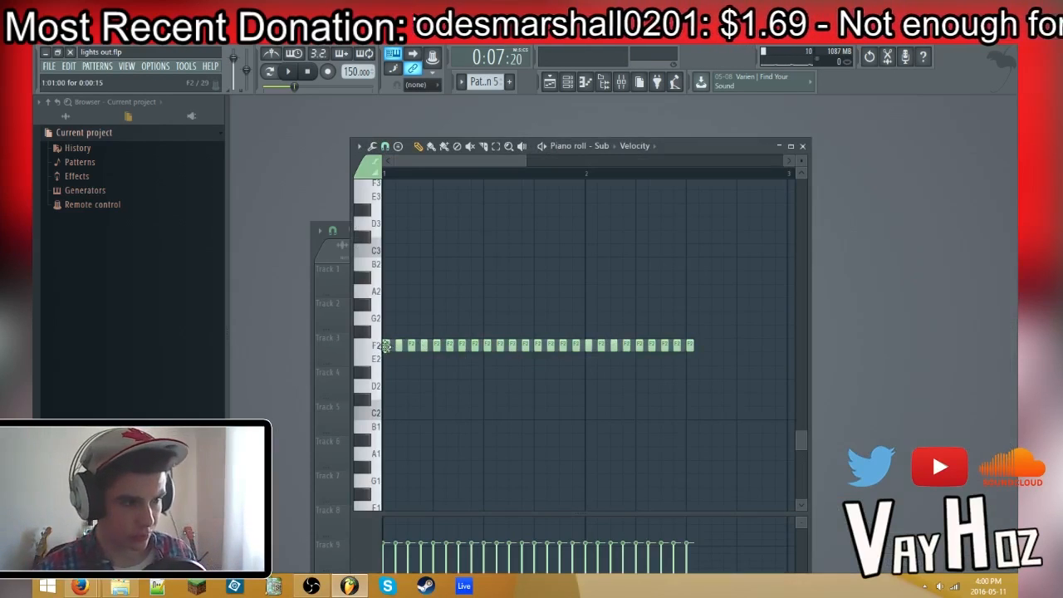
{"action": "key", "text": "ctrl+a"}
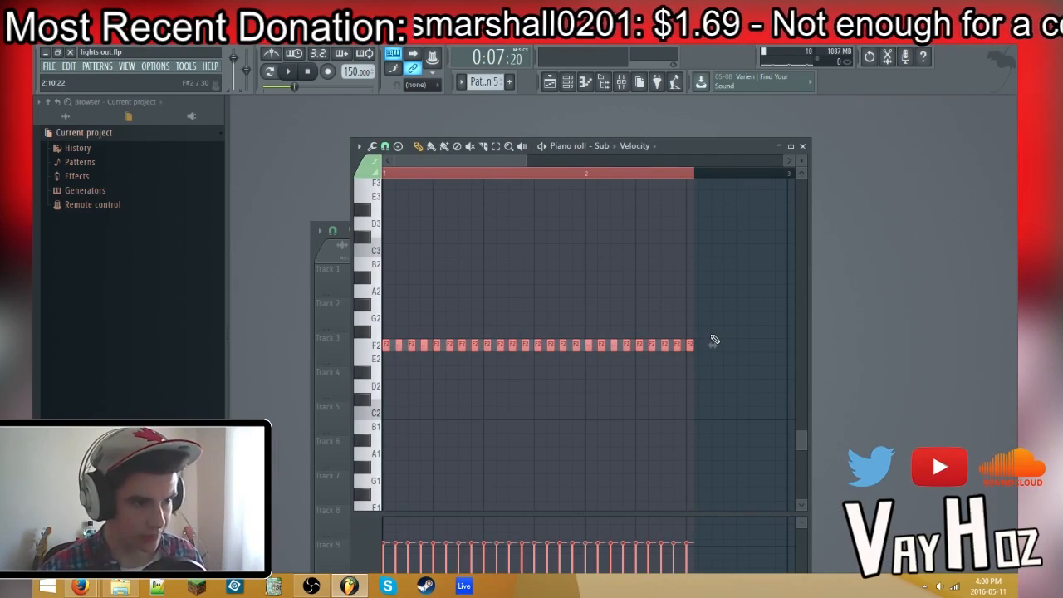
{"action": "left_click", "coordinate": [705, 315], "text": "ctrl"}
{"action": "key", "text": "Escape"}
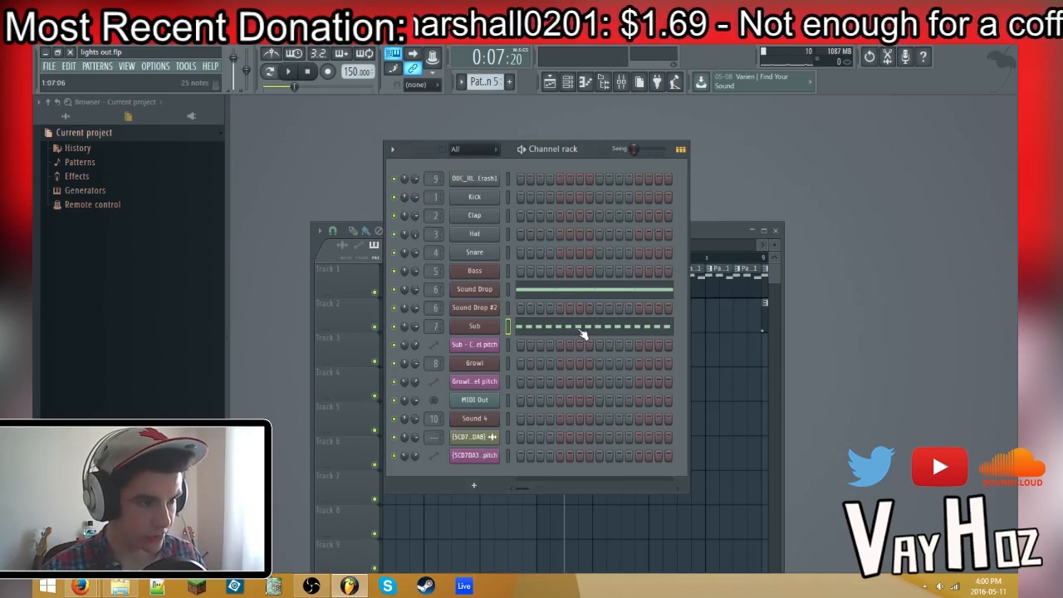
{"action": "left_click", "coordinate": [474, 290]}
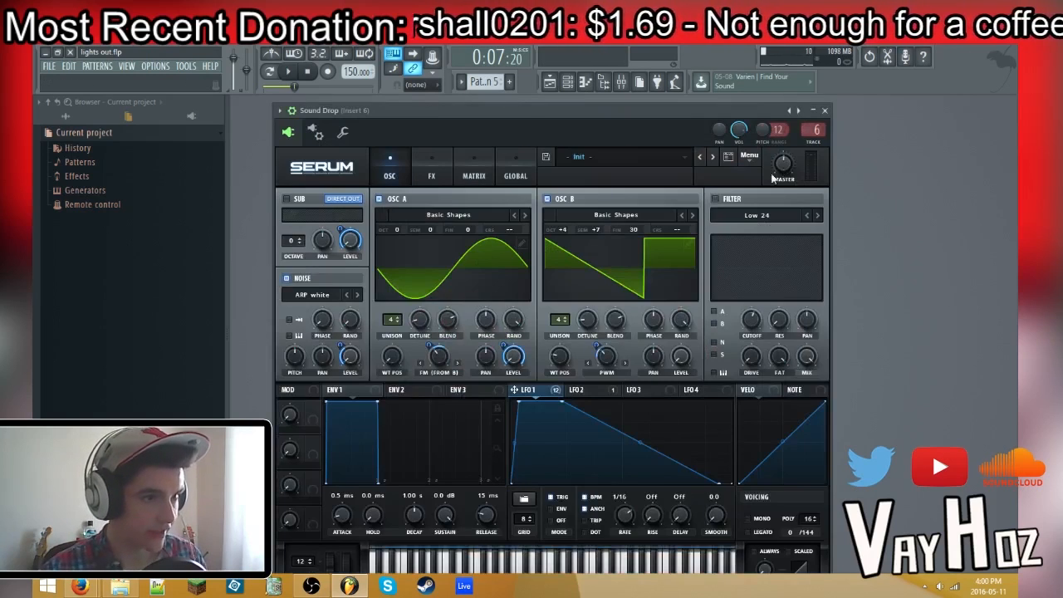
{"action": "left_click", "coordinate": [825, 110]}
Step: Move the playlist's playhead to bar 9 and play the arrangement from there
{"action": "left_click", "coordinate": [699, 234]}
{"action": "scroll", "coordinate": [692, 251], "scroll_direction": "down", "scroll_amount": 1}
{"action": "scroll", "coordinate": [691, 249], "scroll_direction": "right", "scroll_amount": 4}
{"action": "scroll", "coordinate": [667, 268], "scroll_direction": "down", "scroll_amount": 4}
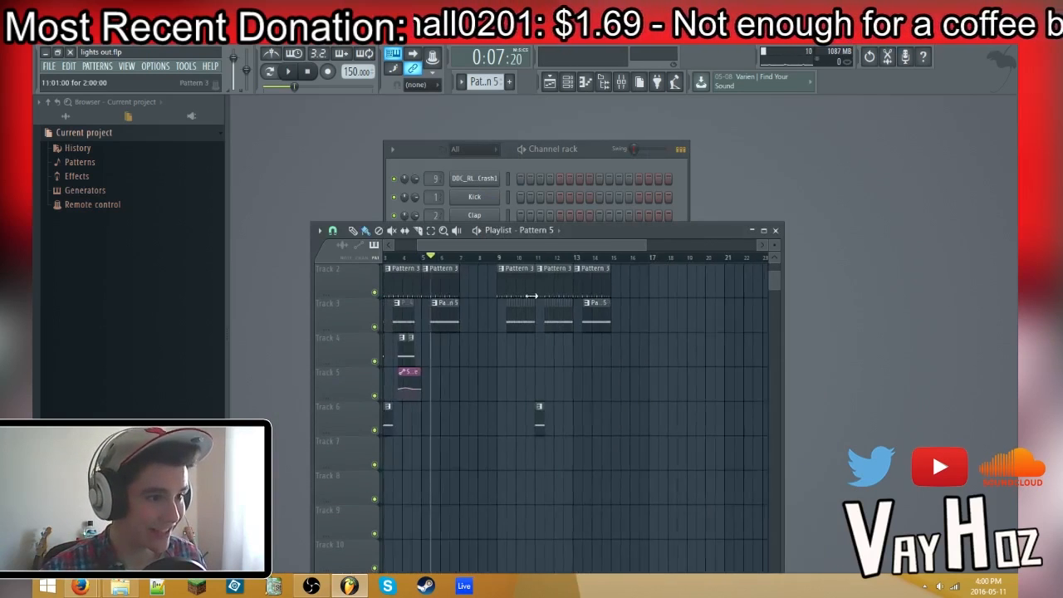
{"action": "scroll", "coordinate": [531, 295], "scroll_direction": "up", "scroll_amount": 1}
{"action": "left_click", "coordinate": [508, 258]}
{"action": "left_click", "coordinate": [501, 258]}
{"action": "scroll", "coordinate": [512, 259], "scroll_direction": "up", "scroll_amount": 3}
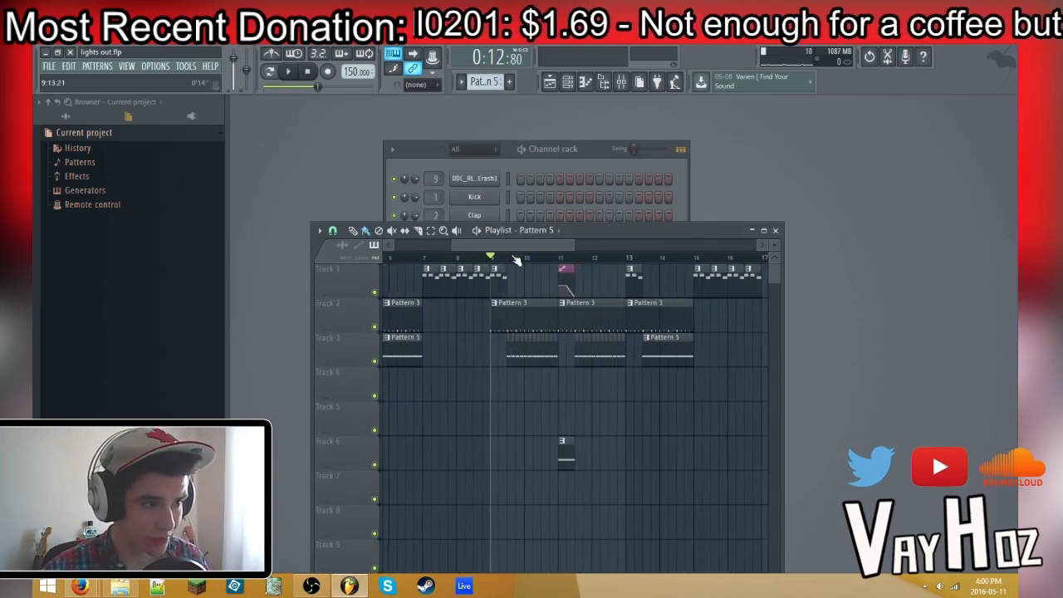
{"action": "key", "text": "space"}
Step: View the Sound Drop #2 note in the piano roll of the short track 3 clip at bar 9, and stop playback
{"action": "double_click", "coordinate": [494, 347]}
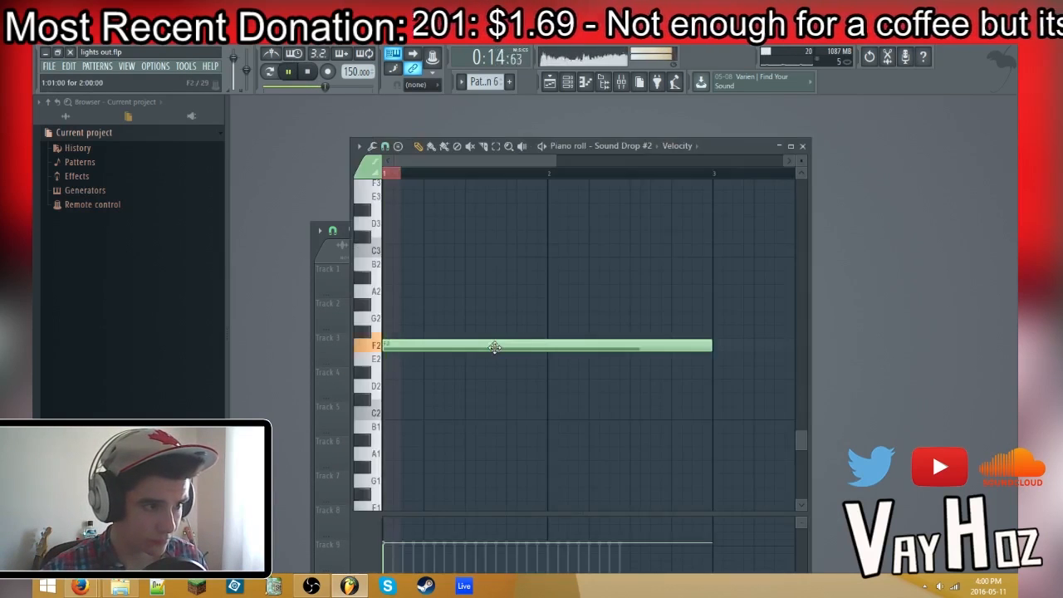
{"action": "key", "text": "Escape"}
{"action": "key", "text": "space"}
Step: Open Sound Drop #2 in Serum and review its oscillator settings and effects rack, including the filter cutoff
{"action": "left_click", "coordinate": [485, 310]}
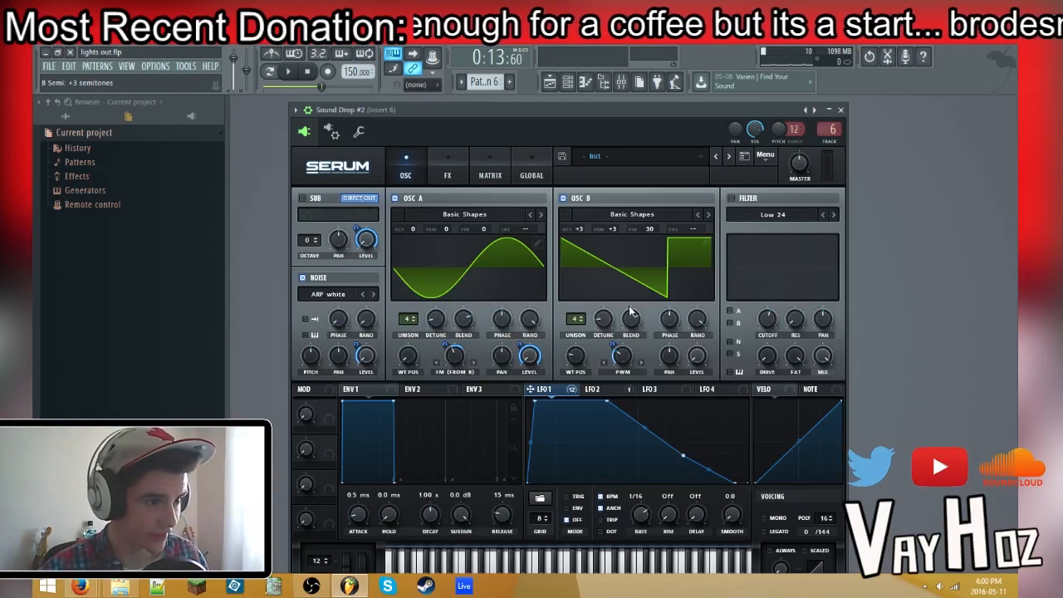
{"action": "left_click", "coordinate": [446, 170]}
{"action": "left_click", "coordinate": [406, 170]}
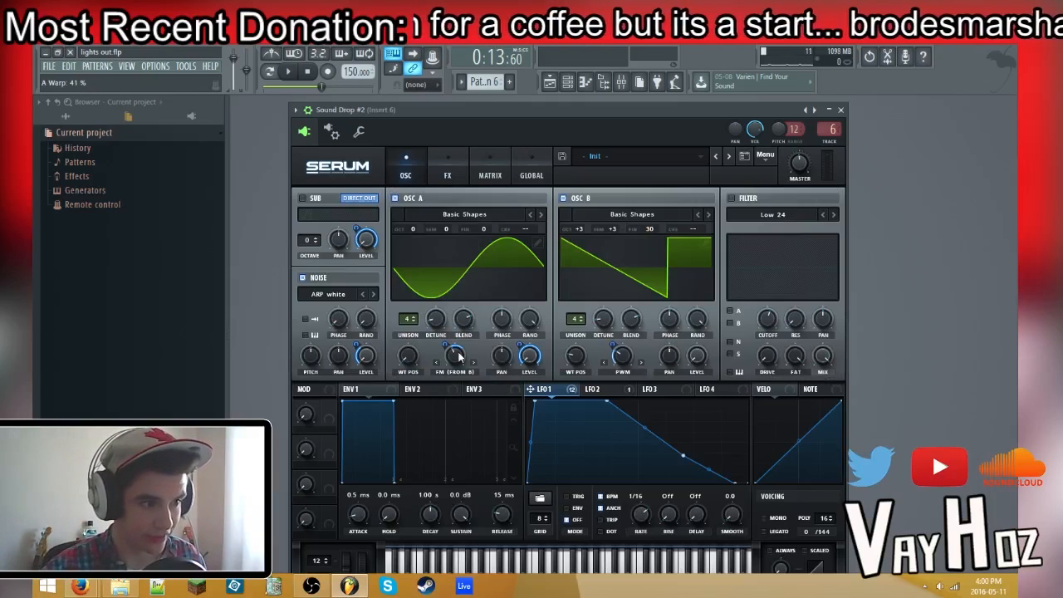
{"action": "left_click", "coordinate": [448, 171]}
{"action": "scroll", "coordinate": [581, 270], "scroll_direction": "down", "scroll_amount": 2}
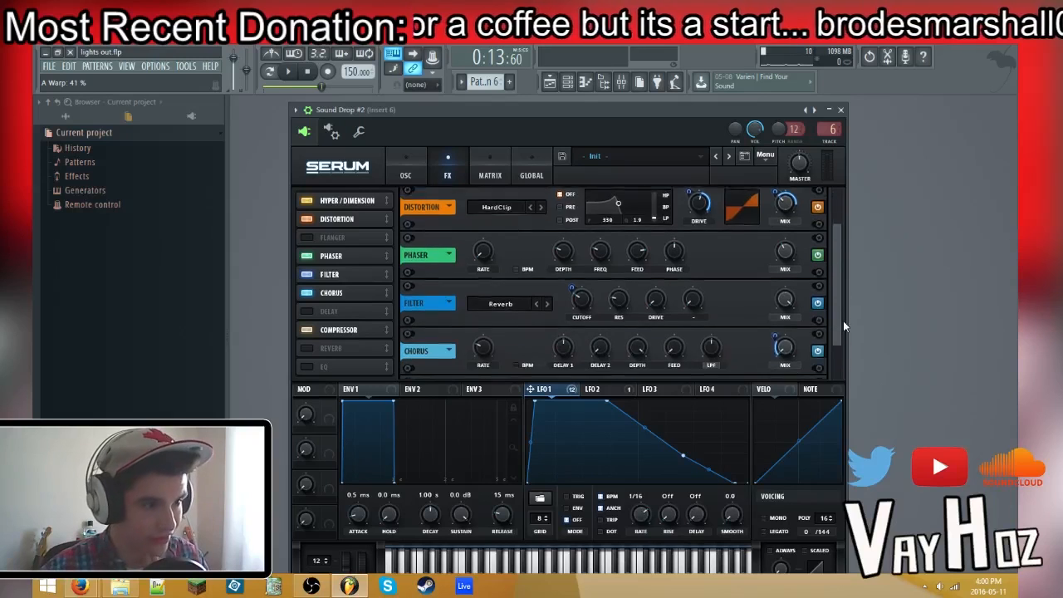
{"action": "mouse_move", "coordinate": [582, 267]}
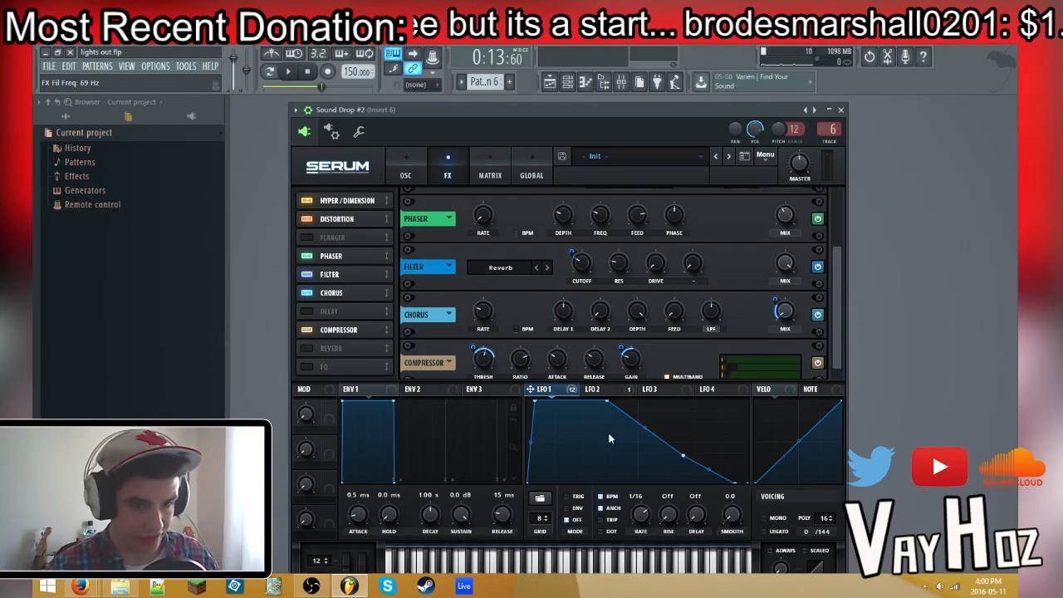
Step: Pull the LFO 1 curve point just after the plateau lower and slightly earlier, and close Sound Drop #2
{"action": "mouse_move", "coordinate": [644, 428]}
{"action": "left_mouse_down"}
{"action": "mouse_move", "coordinate": [638, 454]}
{"action": "mouse_move", "coordinate": [642, 419]}
{"action": "mouse_move", "coordinate": [633, 428]}
{"action": "mouse_move", "coordinate": [635, 445]}
{"action": "left_mouse_up"}
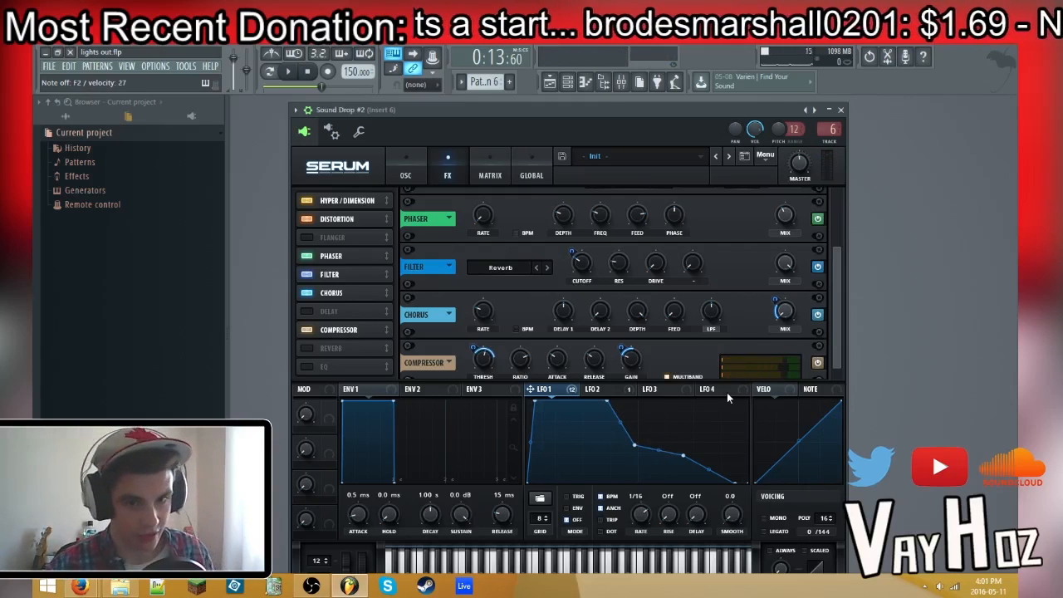
{"action": "left_click", "coordinate": [840, 110]}
Step: Unsolo Insert 6 in the mixer, select the Master track and close the mixer
{"action": "left_click", "coordinate": [621, 82]}
{"action": "right_click", "coordinate": [430, 237]}
{"action": "left_click", "coordinate": [276, 178]}
{"action": "key", "text": "F9"}
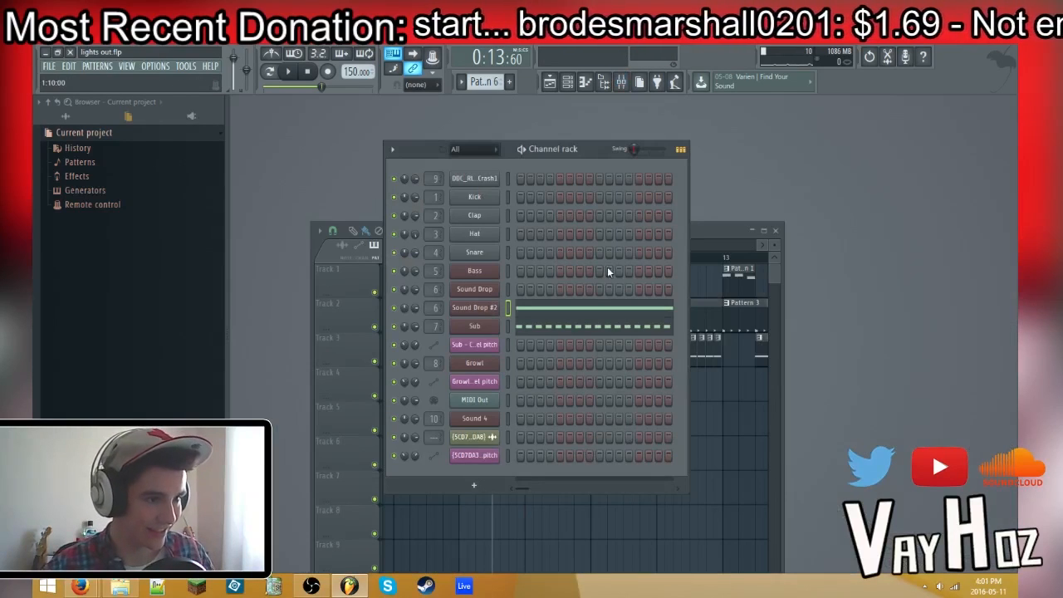
Step: Open the Sub's Massive instance and glance at the effects on its mixer track
{"action": "left_click", "coordinate": [476, 327]}
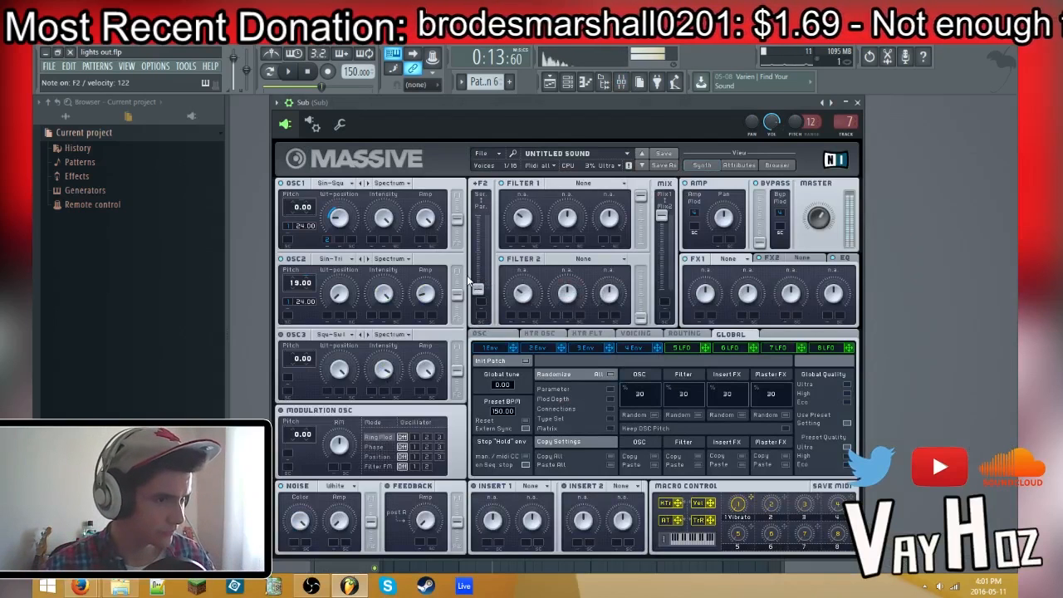
{"action": "left_click_drag", "start_coordinate": [612, 101], "coordinate": [609, 112]}
{"action": "key", "text": "F9"}
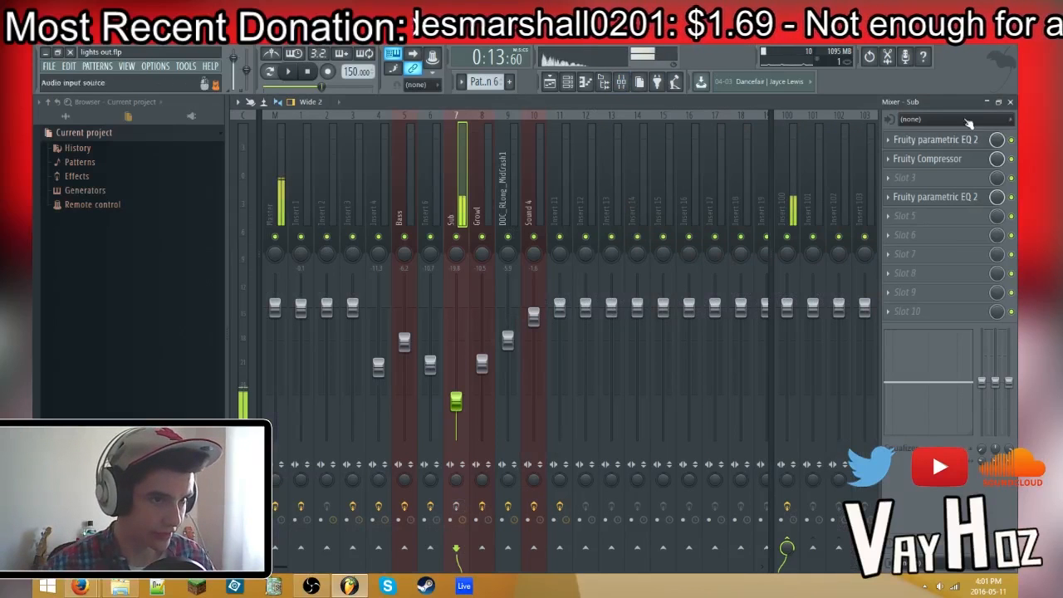
{"action": "left_click", "coordinate": [1012, 102]}
Step: Review OSC1's wavetable, position and amp, OSC2's pitch and amp, and the envelope 1 shape in the Sub's Massive patch
{"action": "left_click", "coordinate": [330, 196]}
{"action": "left_click", "coordinate": [388, 234]}
{"action": "left_click_drag", "start_coordinate": [333, 232], "coordinate": [333, 233]}
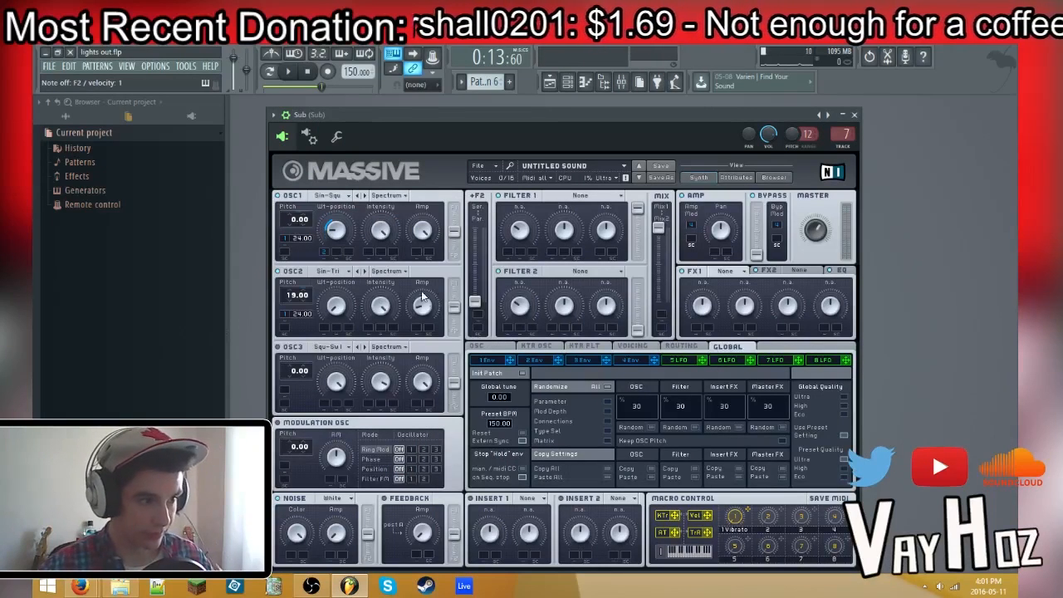
{"action": "left_click_drag", "start_coordinate": [292, 296], "coordinate": [291, 301]}
{"action": "left_click", "coordinate": [425, 311]}
{"action": "left_click", "coordinate": [429, 225]}
{"action": "left_click", "coordinate": [344, 235]}
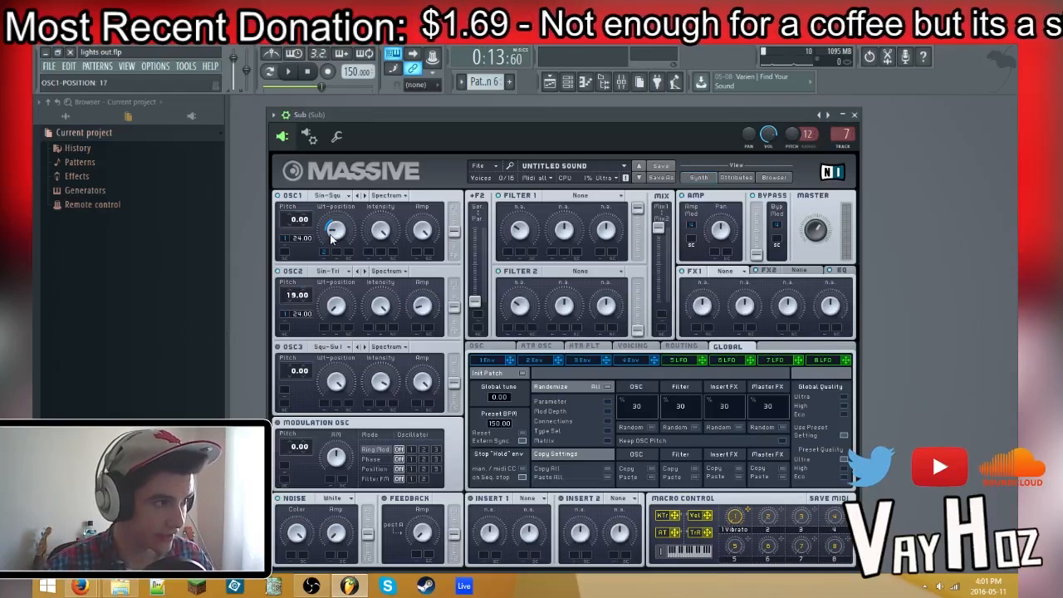
{"action": "left_click", "coordinate": [497, 362]}
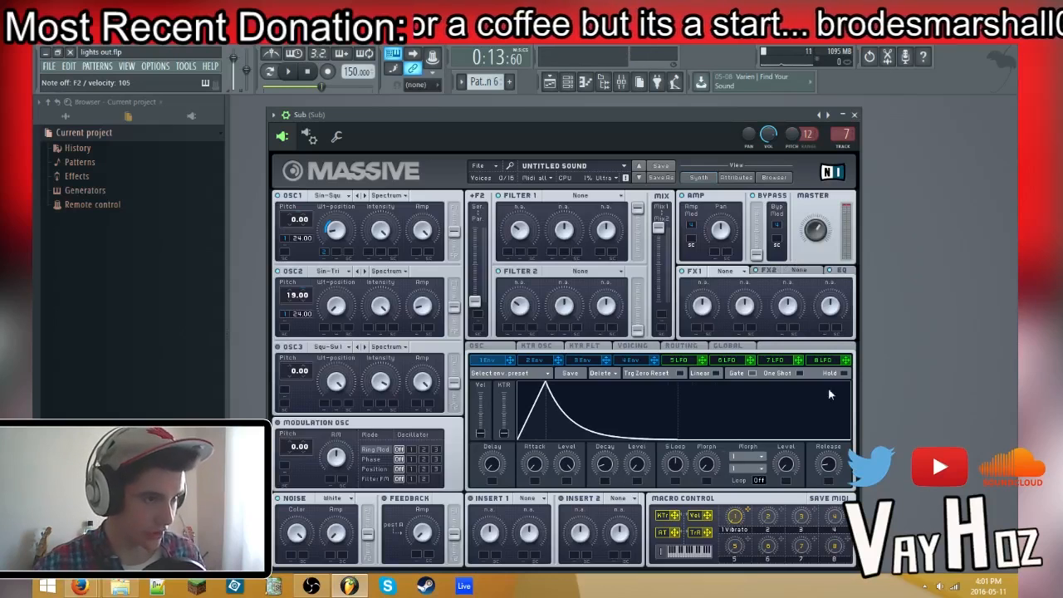
Step: Move low-pass band 7 of the Sub's first Fruity parametric EQ 2 slightly higher in frequency and check the Fruity Compressor's settings
{"action": "key", "text": "F9"}
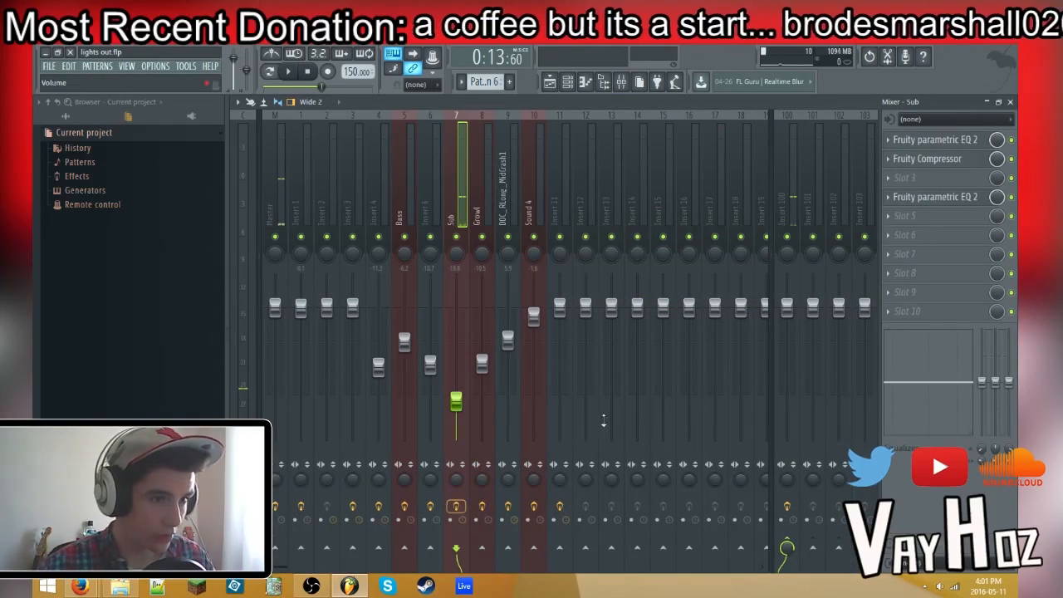
{"action": "left_click", "coordinate": [955, 141]}
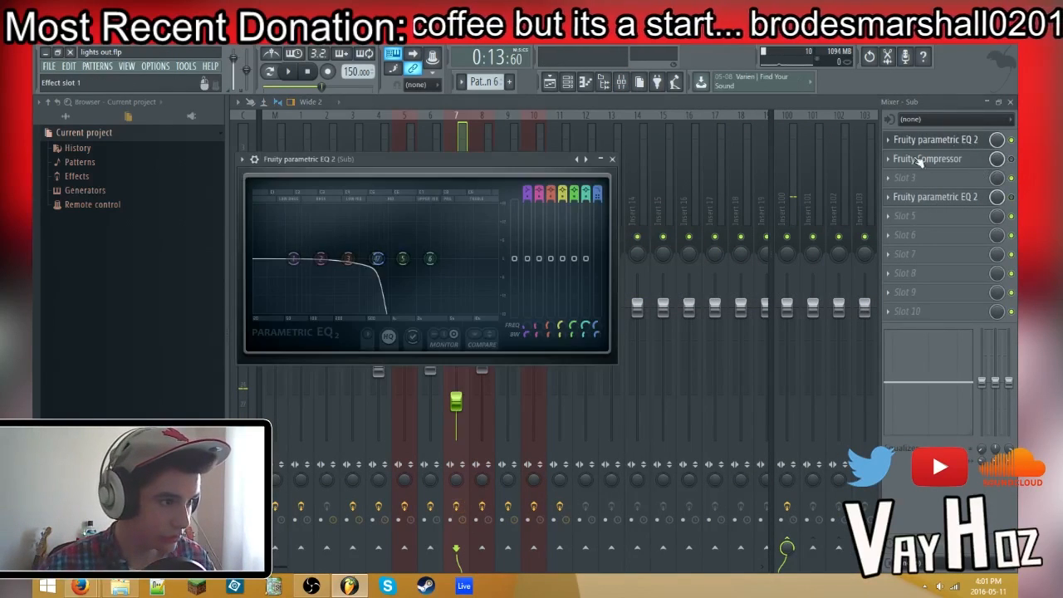
{"action": "left_click_drag", "start_coordinate": [381, 268], "coordinate": [394, 268]}
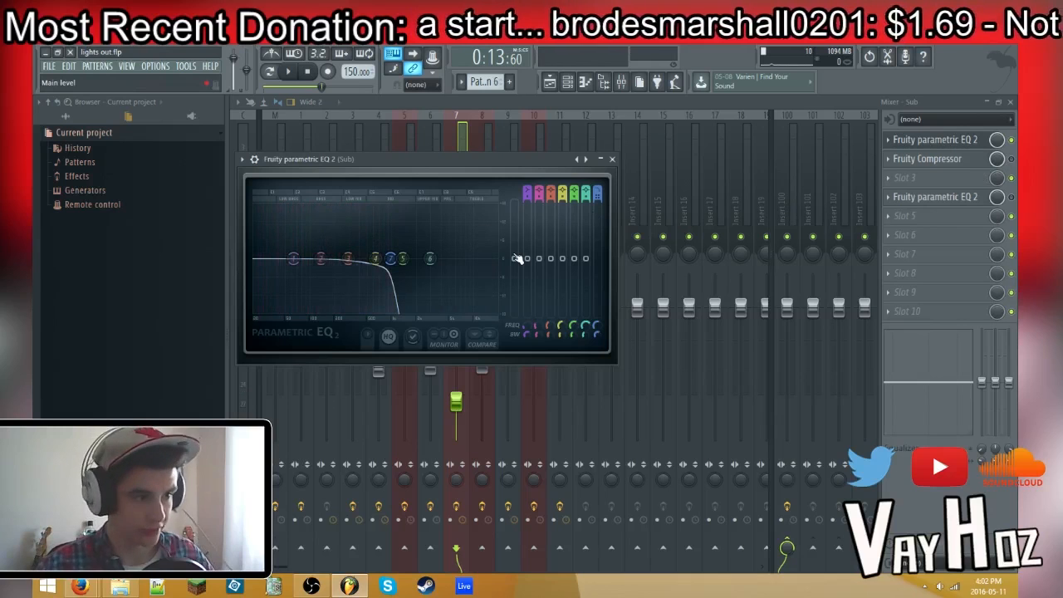
{"action": "left_click", "coordinate": [611, 158]}
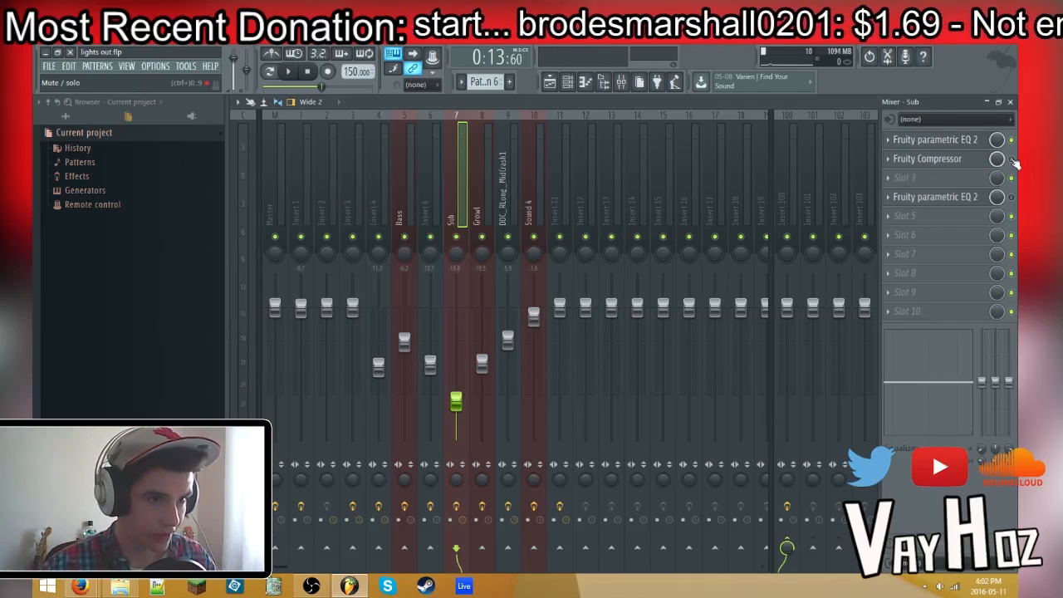
{"action": "left_click", "coordinate": [927, 158]}
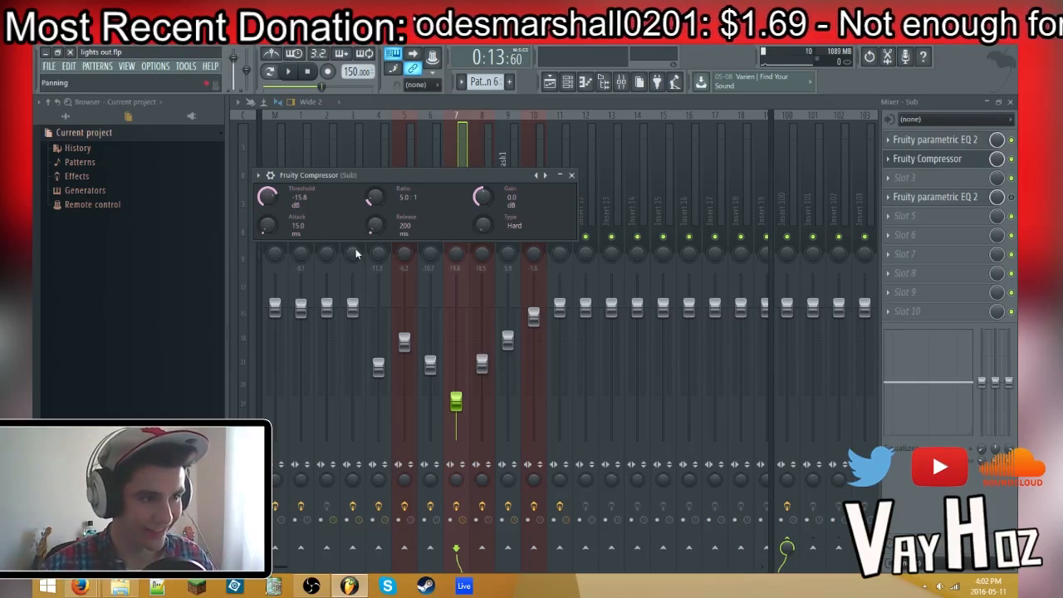
{"action": "left_click", "coordinate": [571, 176]}
Step: Reset the main level of the Sub's second Fruity parametric EQ 2, raise it moderately, and set the Sub's mixer fader to -13.5 dB
{"action": "left_click", "coordinate": [970, 197]}
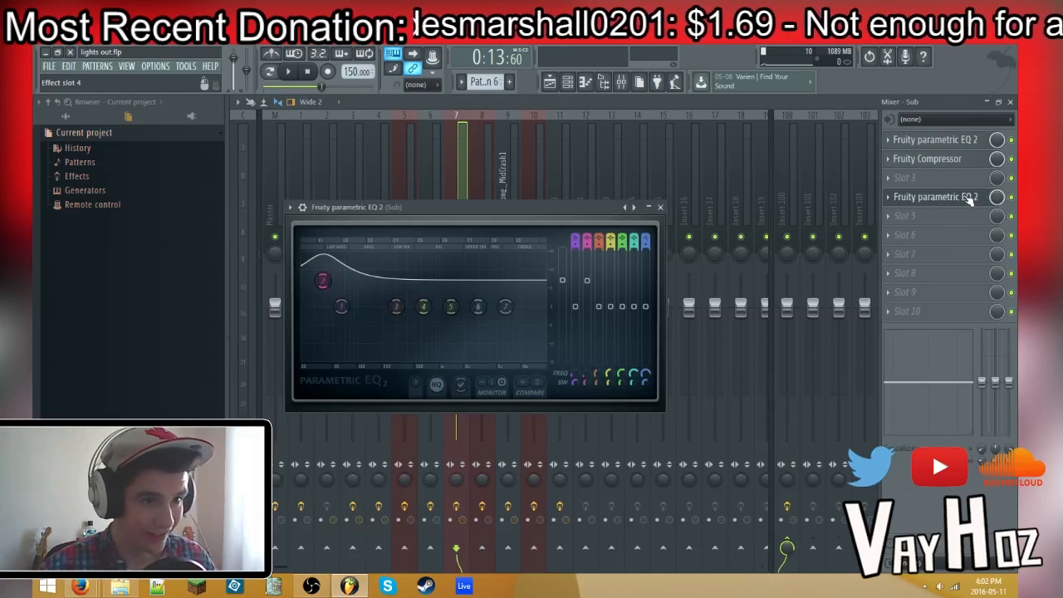
{"action": "right_click", "coordinate": [572, 291]}
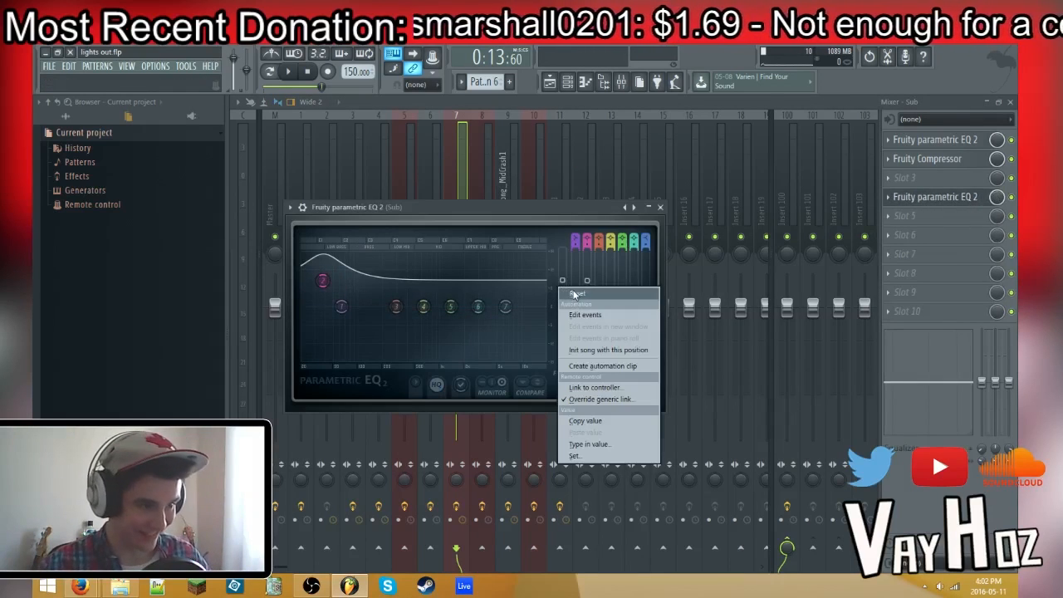
{"action": "left_click", "coordinate": [540, 231]}
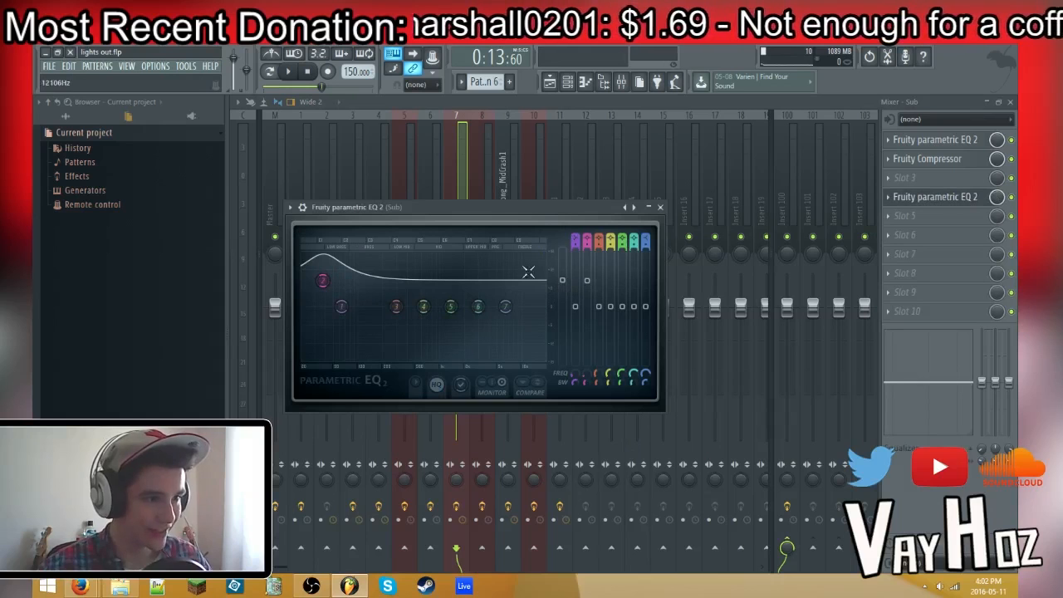
{"action": "right_click", "coordinate": [563, 276]}
{"action": "left_click", "coordinate": [577, 282]}
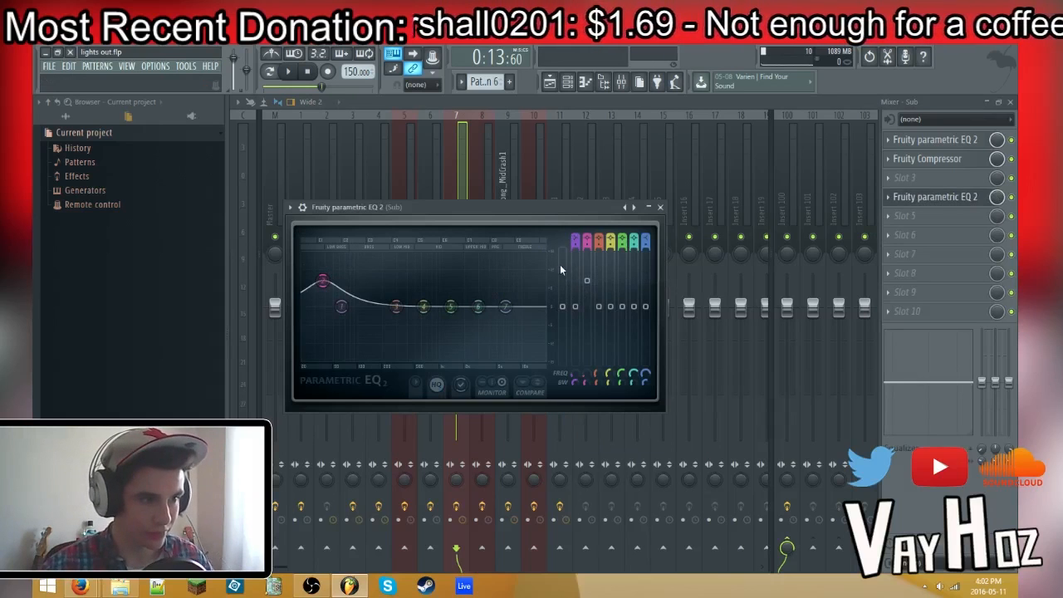
{"action": "left_click_drag", "start_coordinate": [562, 306], "coordinate": [562, 287]}
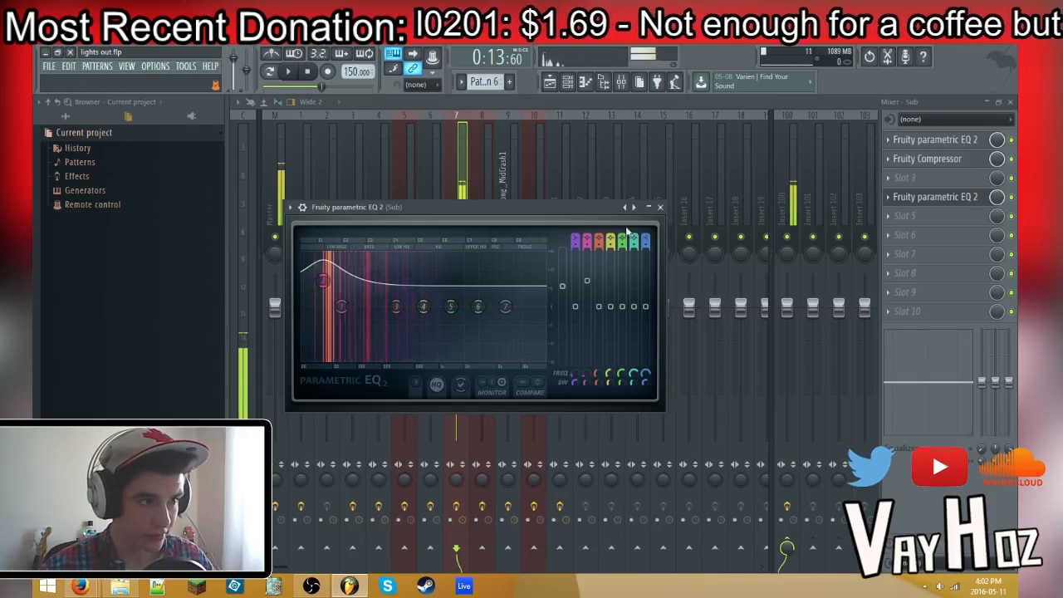
{"action": "left_click", "coordinate": [660, 207]}
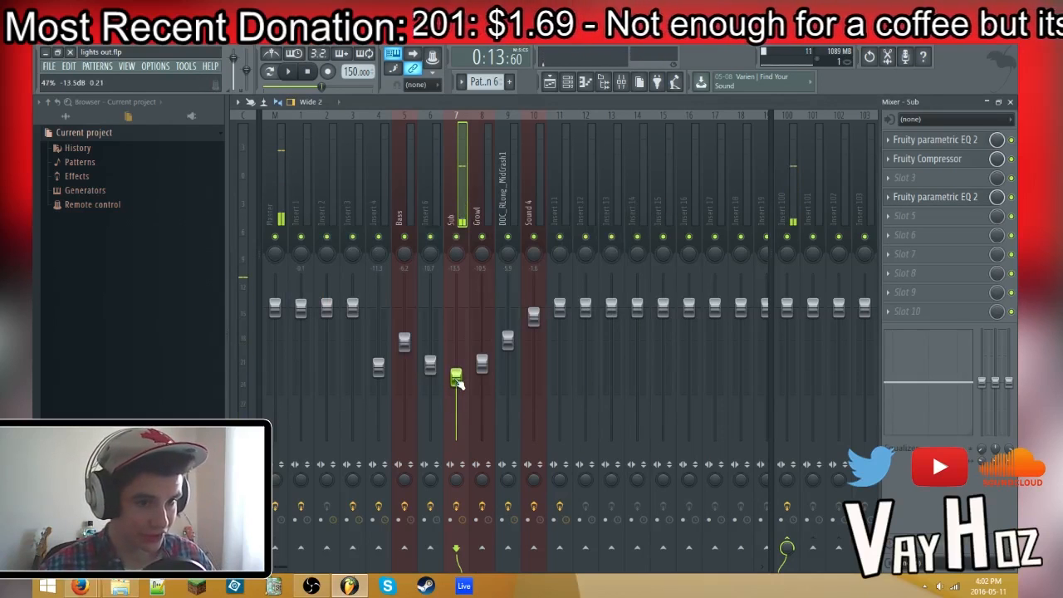
{"action": "key", "text": "F9"}
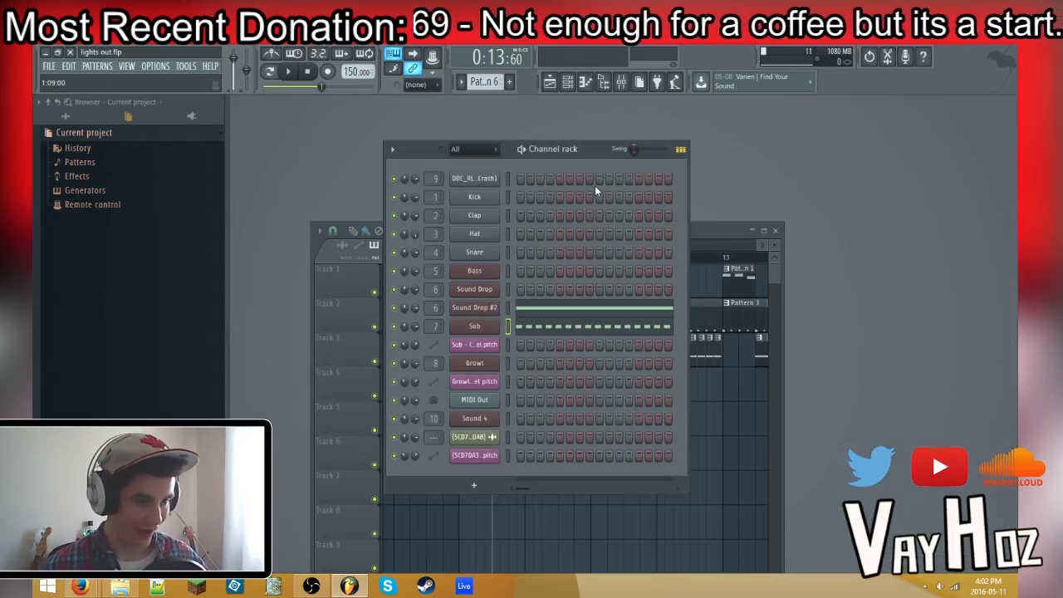